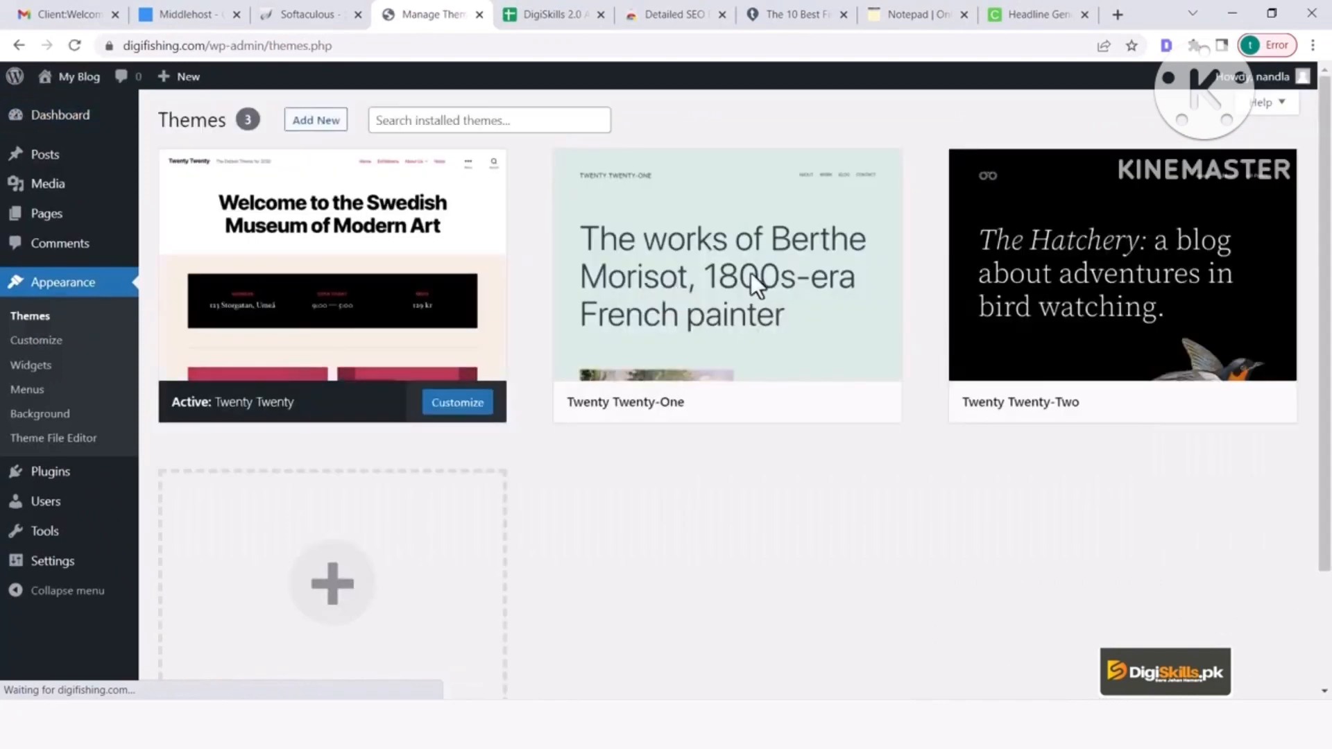
Search the theme directory for "kadence" and install the Kadence theme
left_click(315, 122)
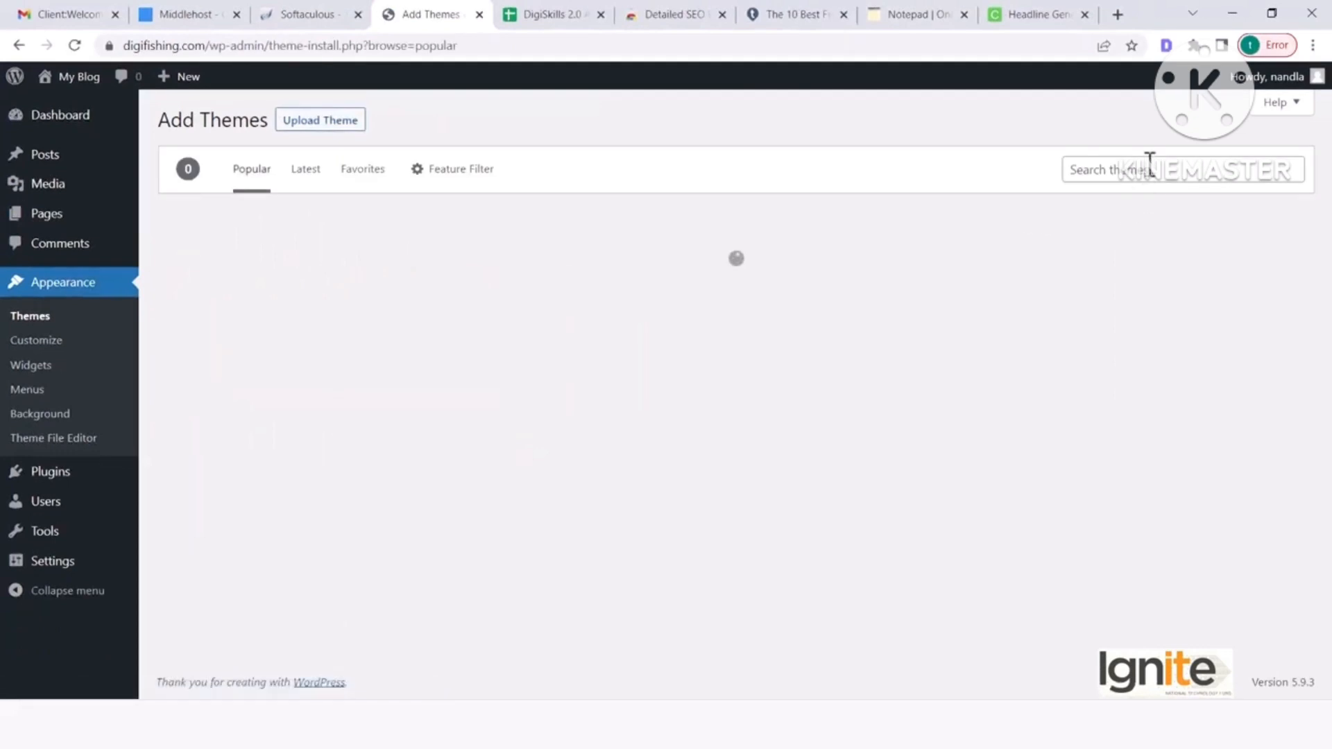
left_click(1148, 170)
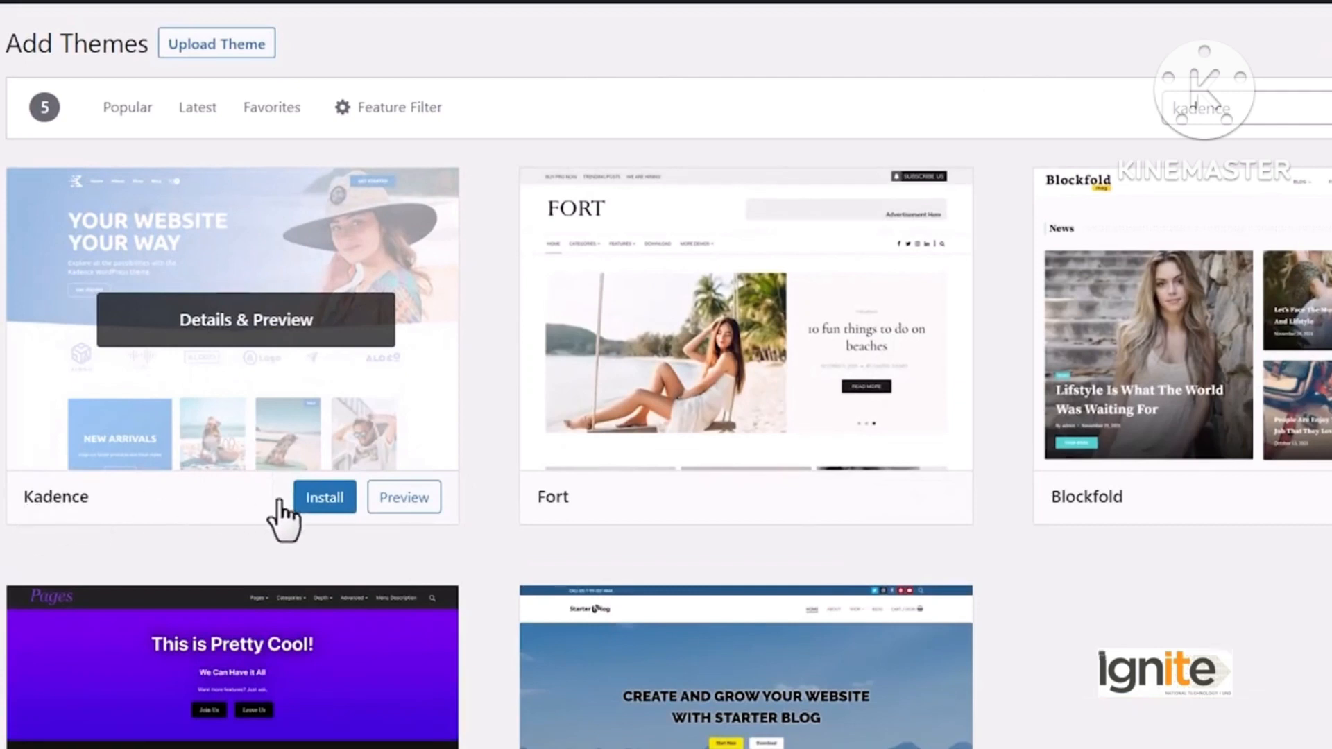
left_click(319, 501)
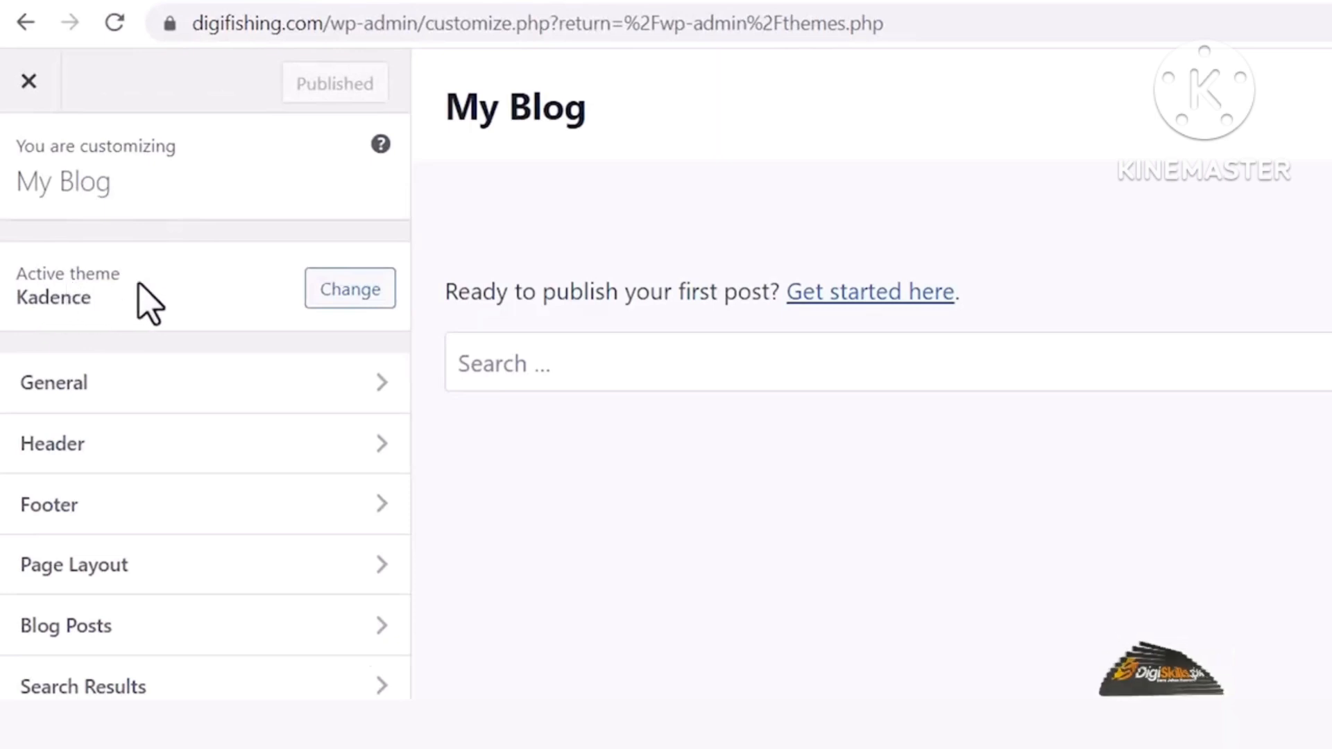
Examine the General Layout settings of the theme, from content width and spacing units through Single Post Boxed and Archive Grid Boxed
left_click(117, 385)
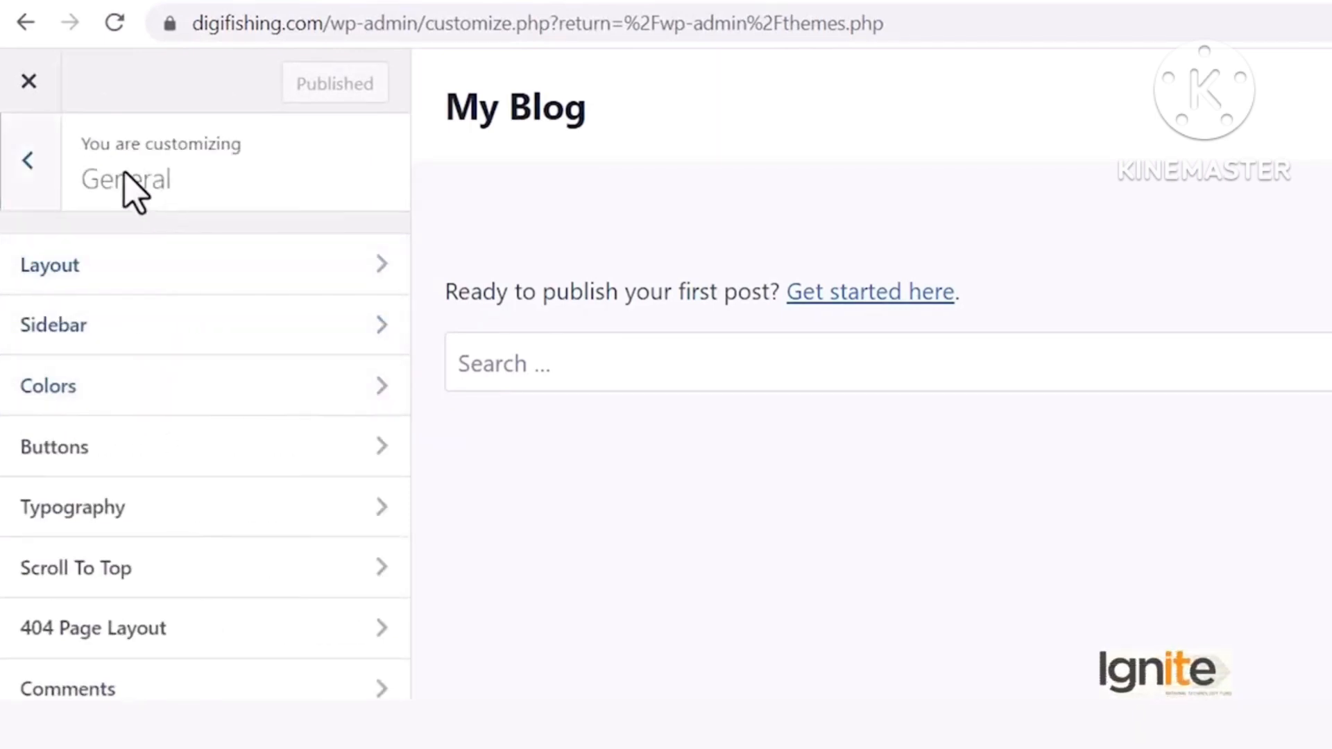
left_click(155, 279)
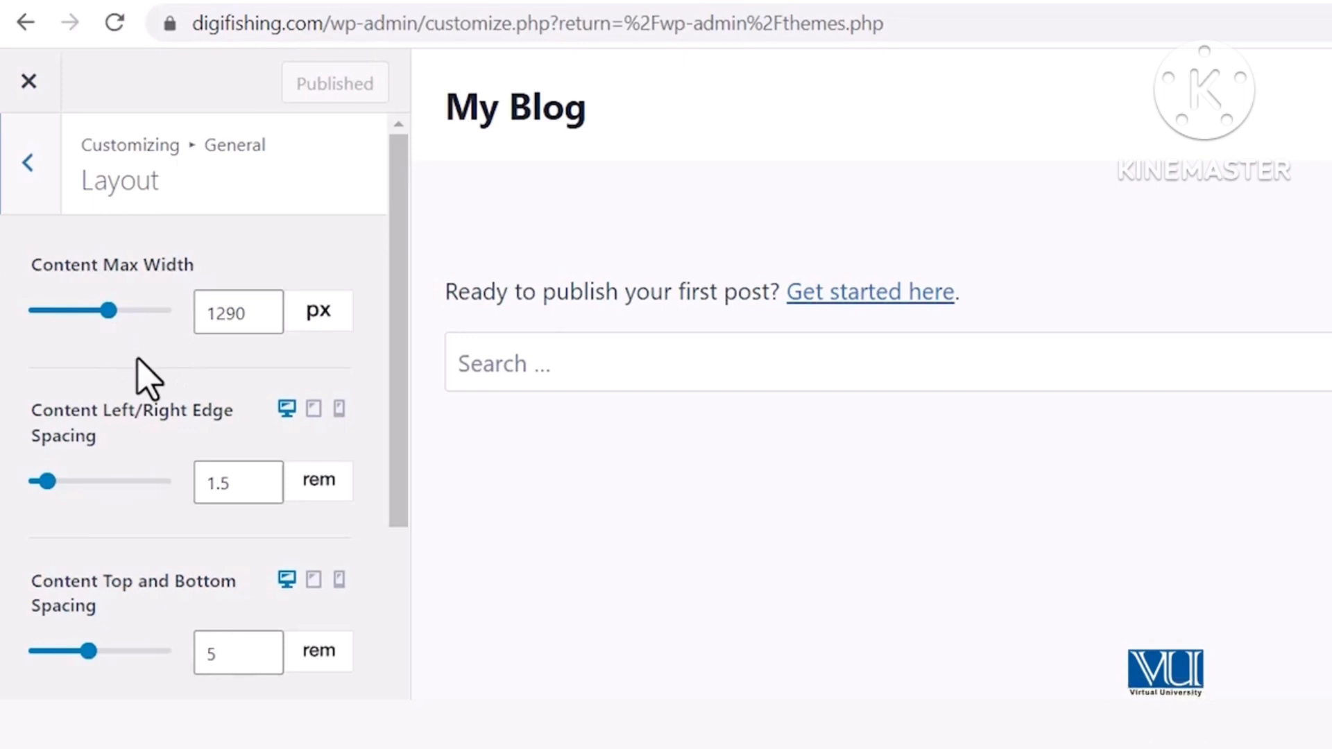
scroll(136, 360, "down", 2)
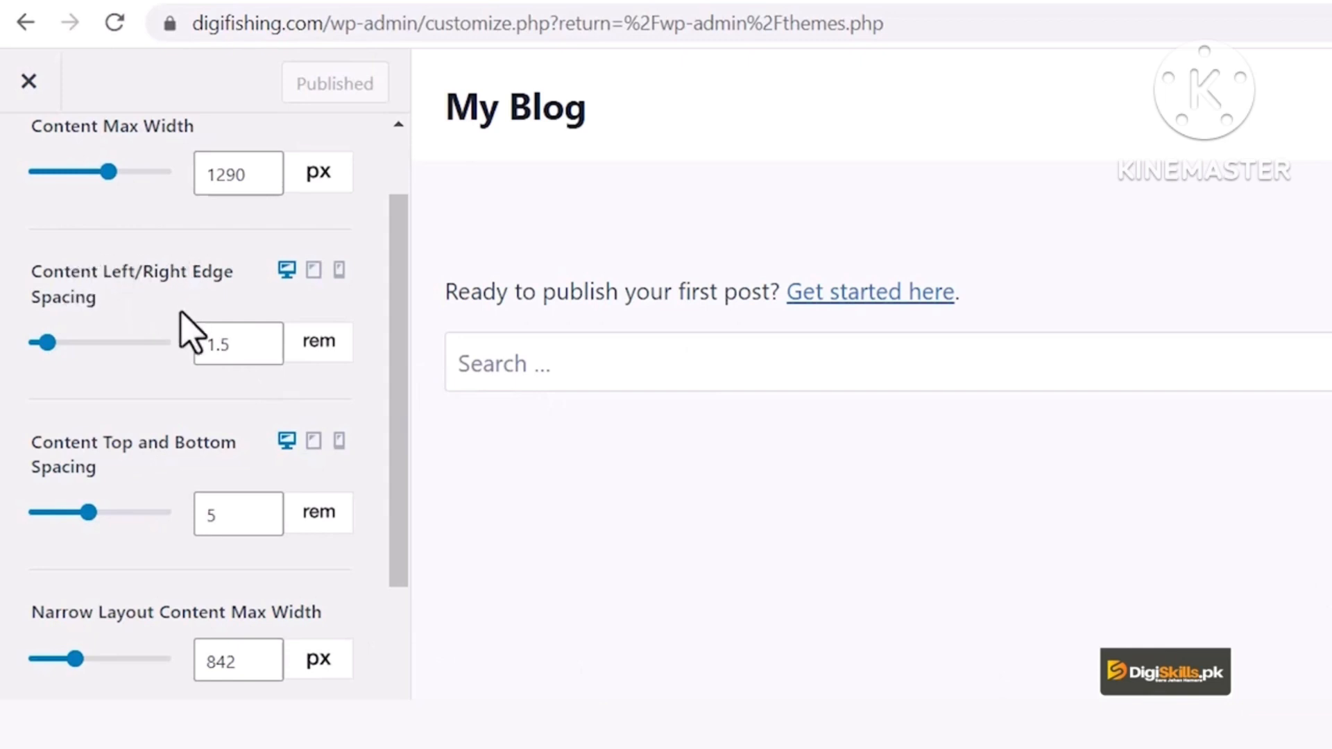
left_click(330, 347)
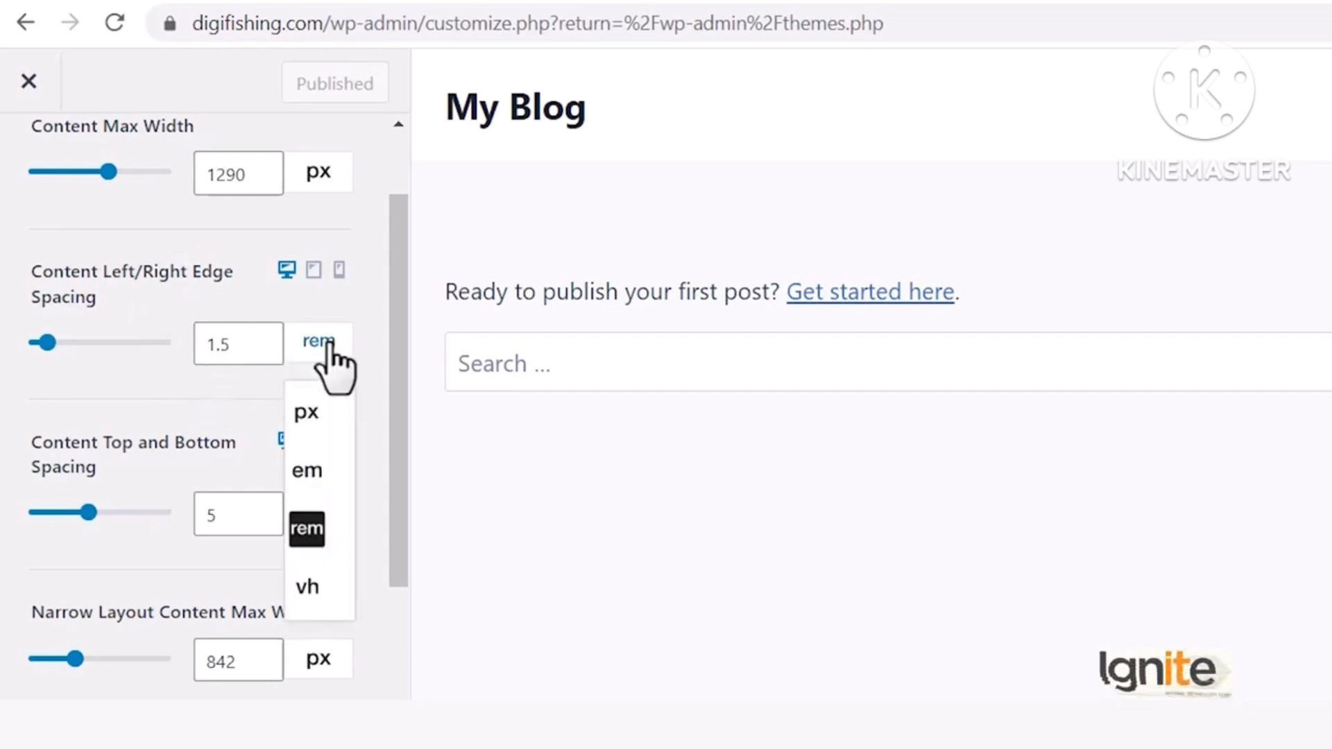
left_click(307, 528)
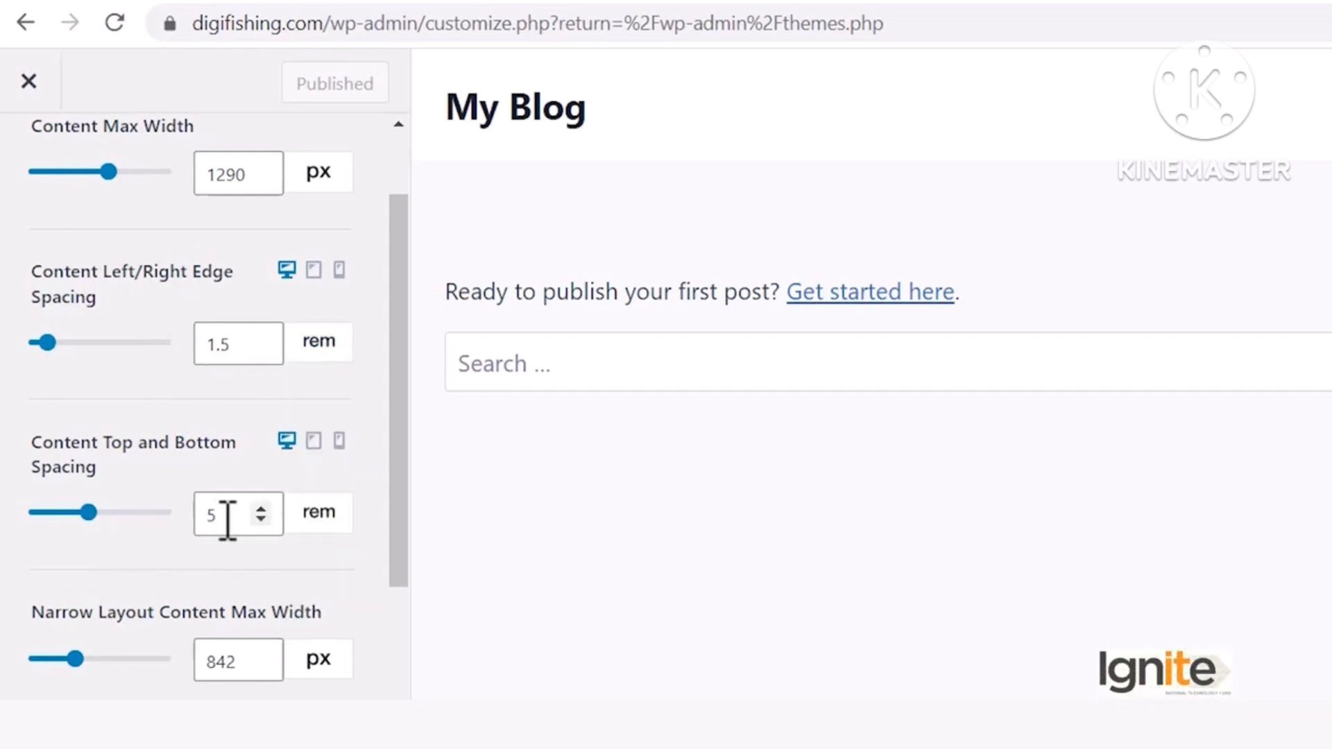
scroll(154, 617, "down", 2)
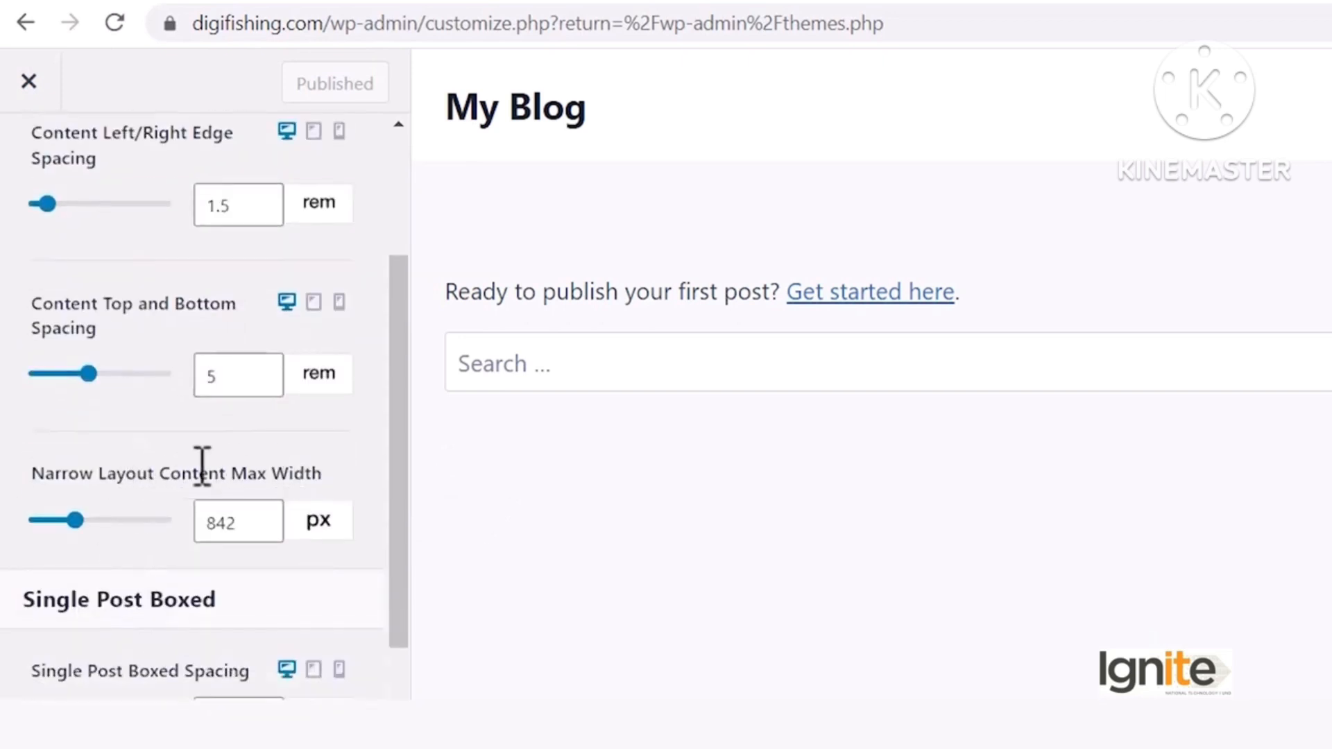
scroll(152, 583, "down", 2)
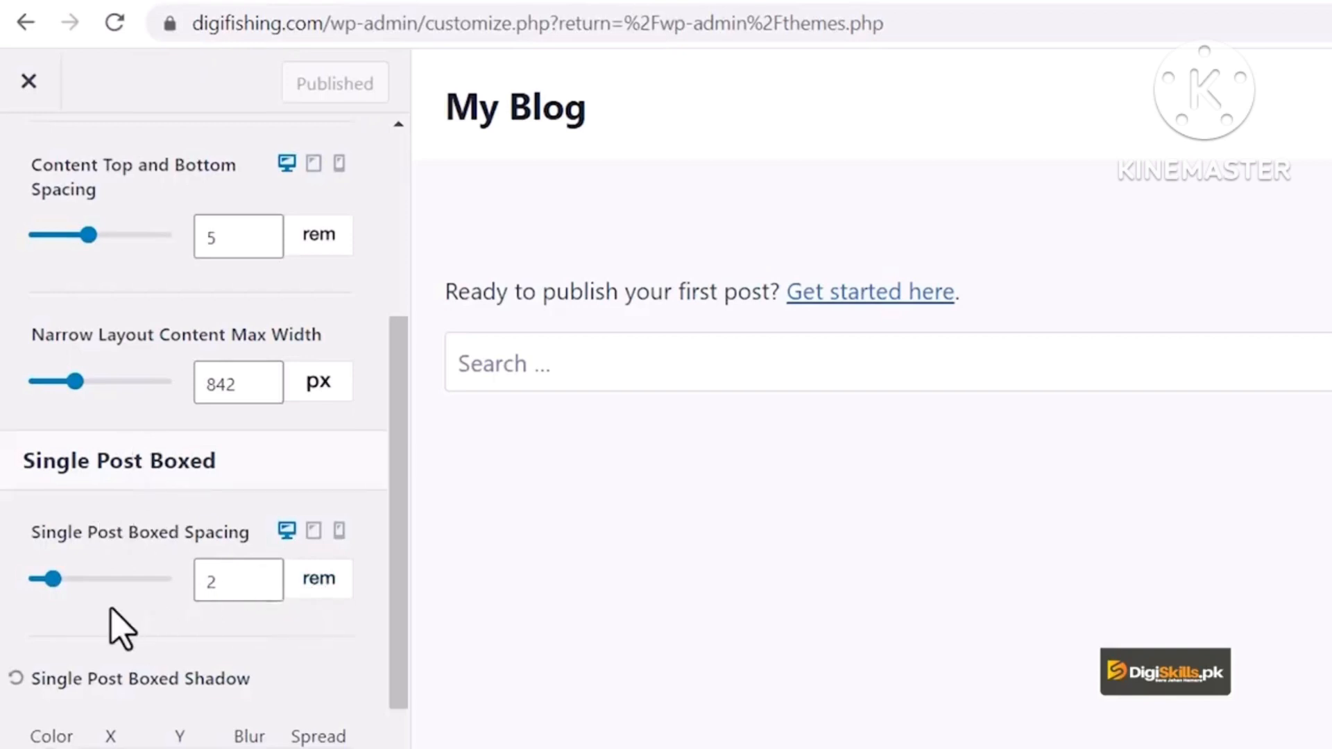
scroll(208, 694, "down", 4)
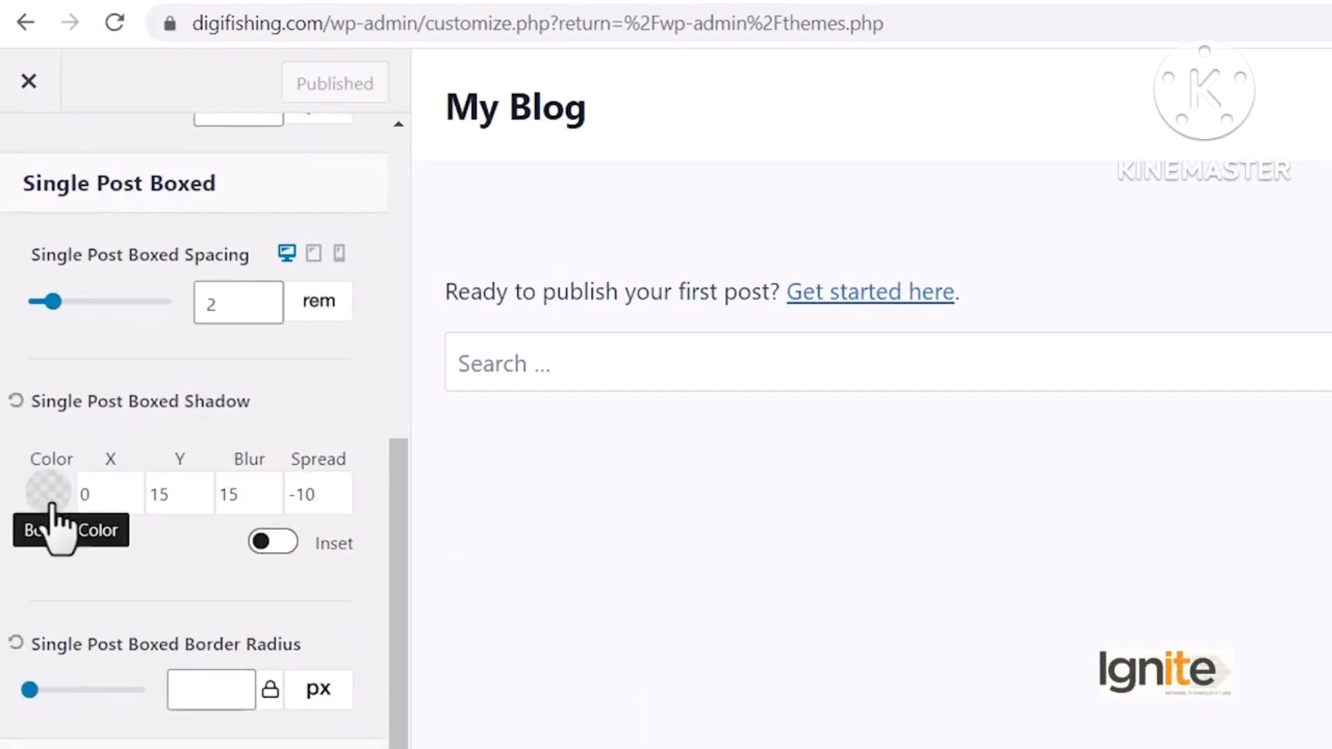
scroll(97, 631, "down", 2)
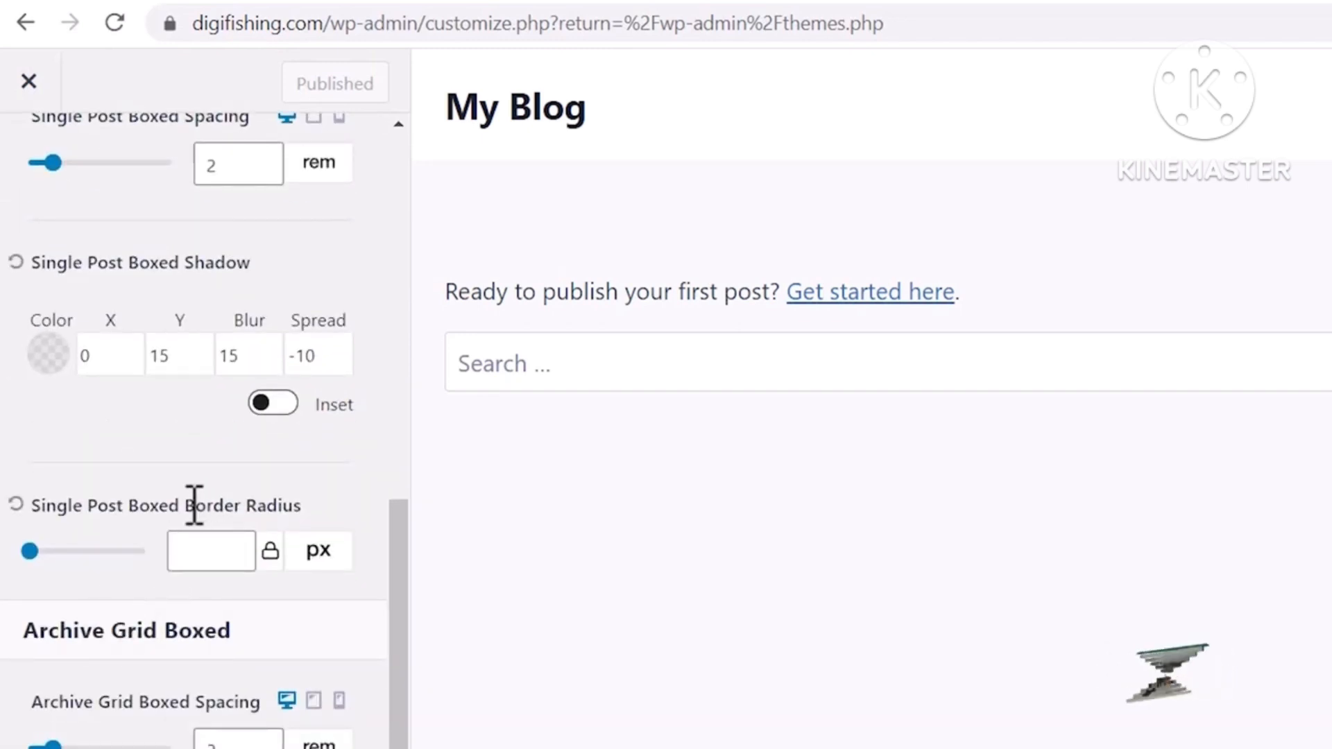
scroll(165, 607, "down", 2)
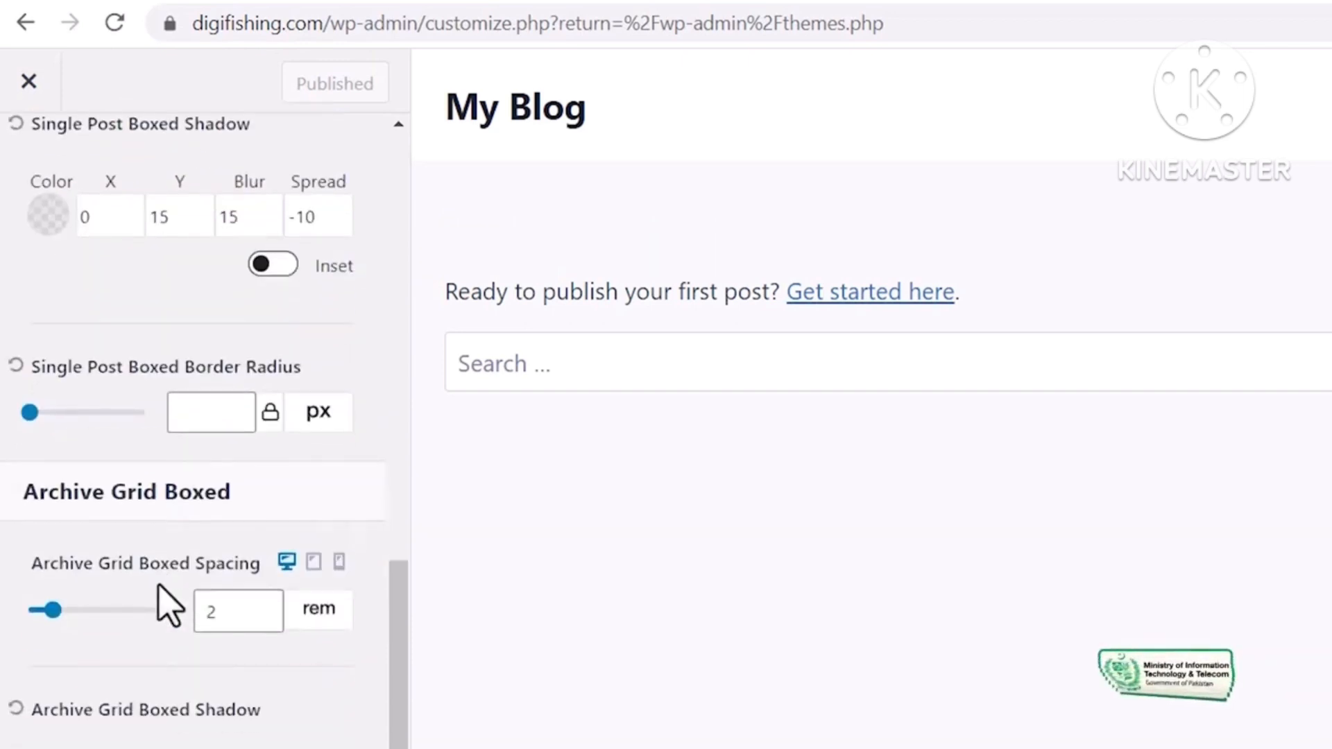
scroll(165, 637, "down", 1)
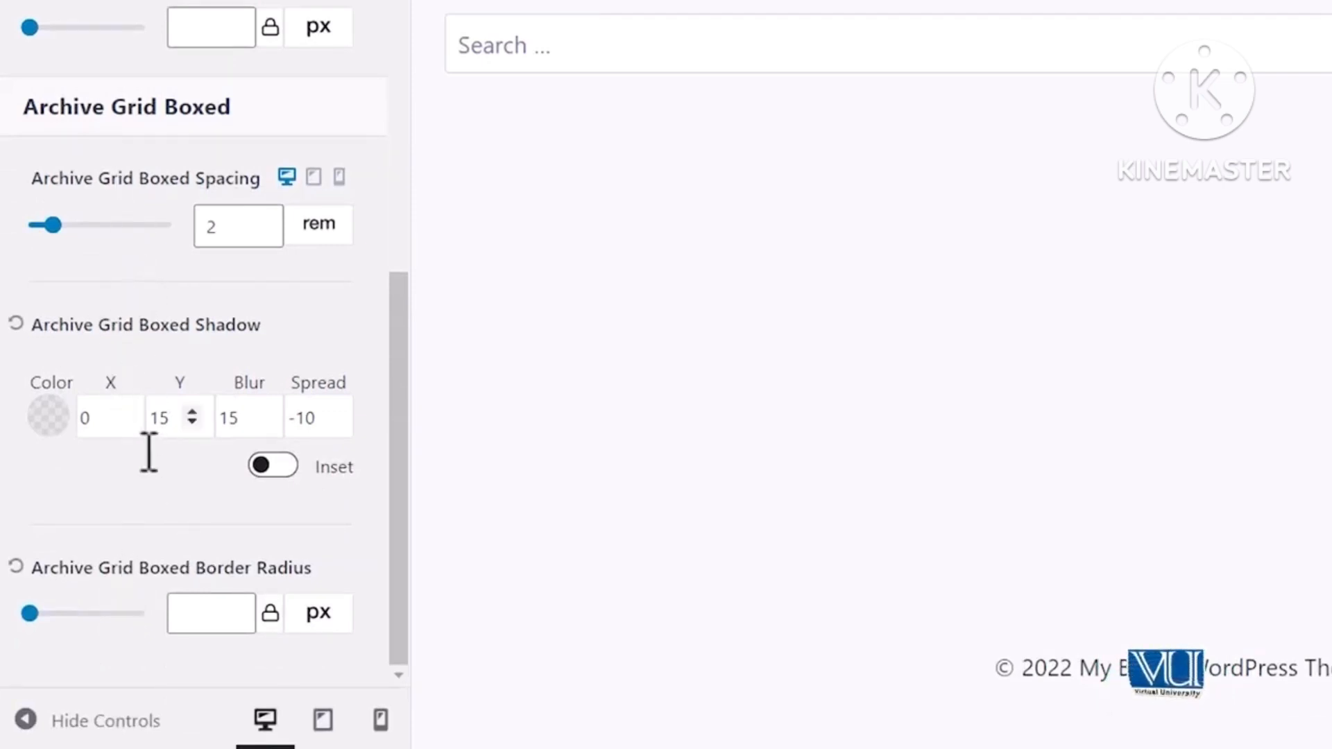
Preview the site at tablet and mobile sizes, and return to the desktop preview
left_click(322, 720)
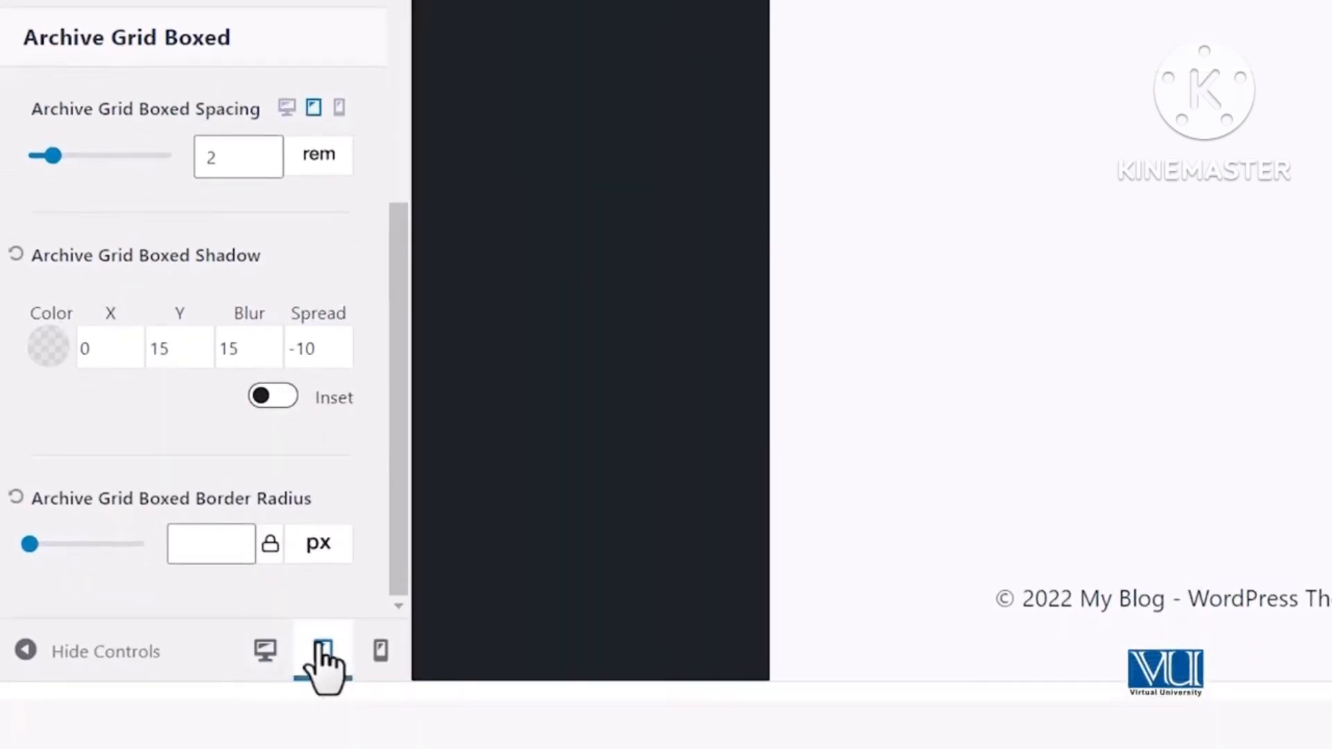
left_click(379, 654)
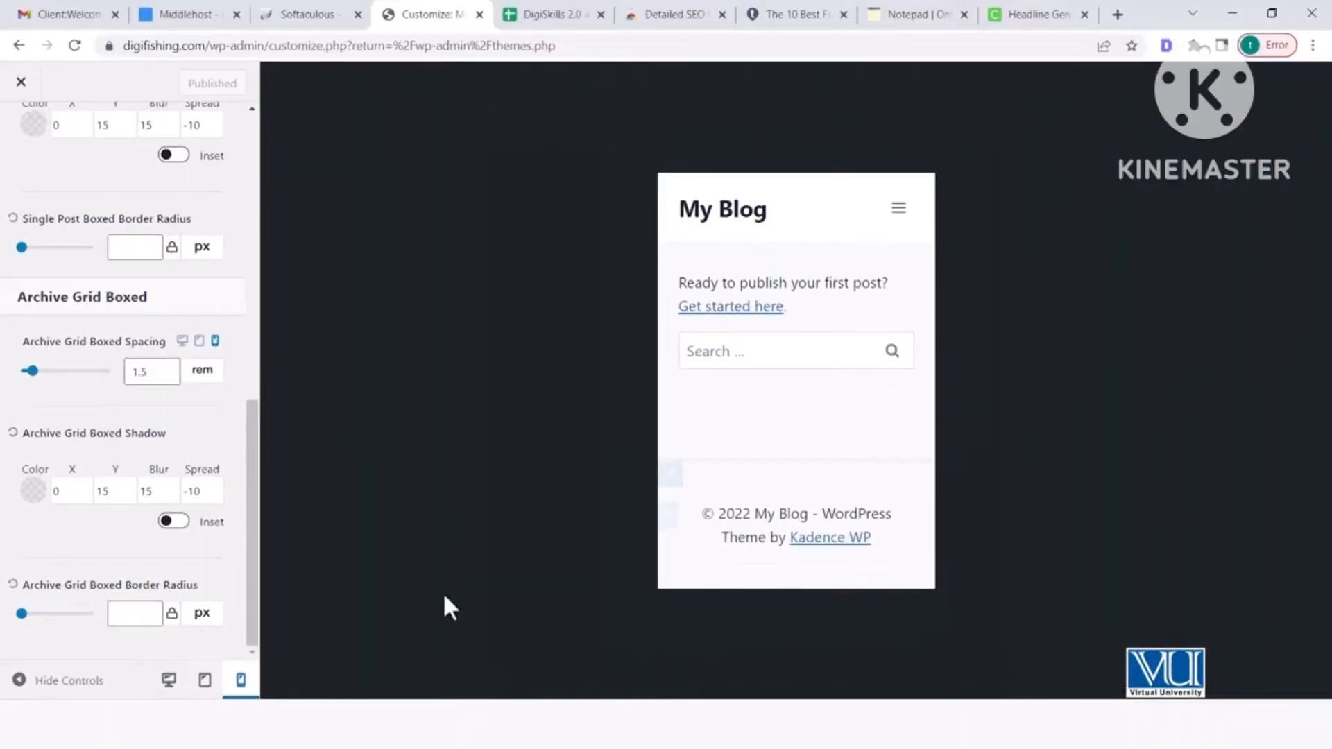
left_click(203, 681)
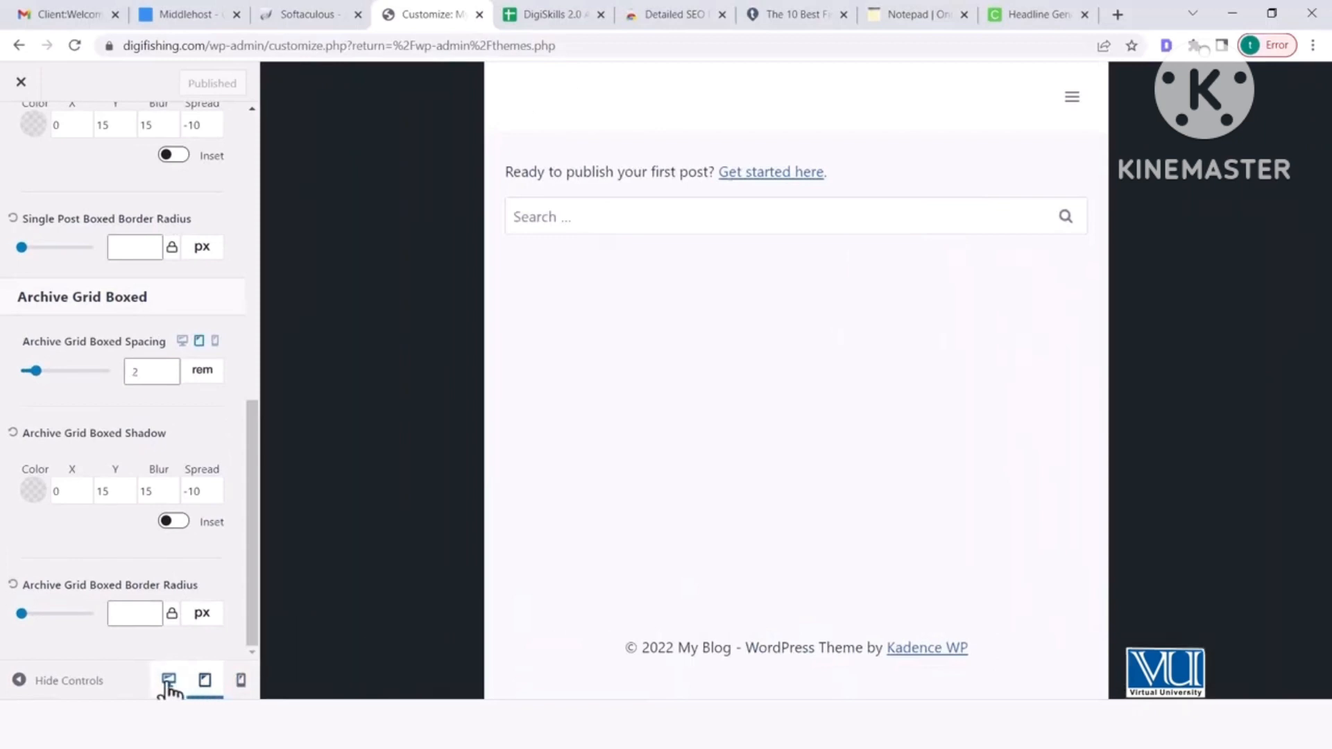
left_click(169, 681)
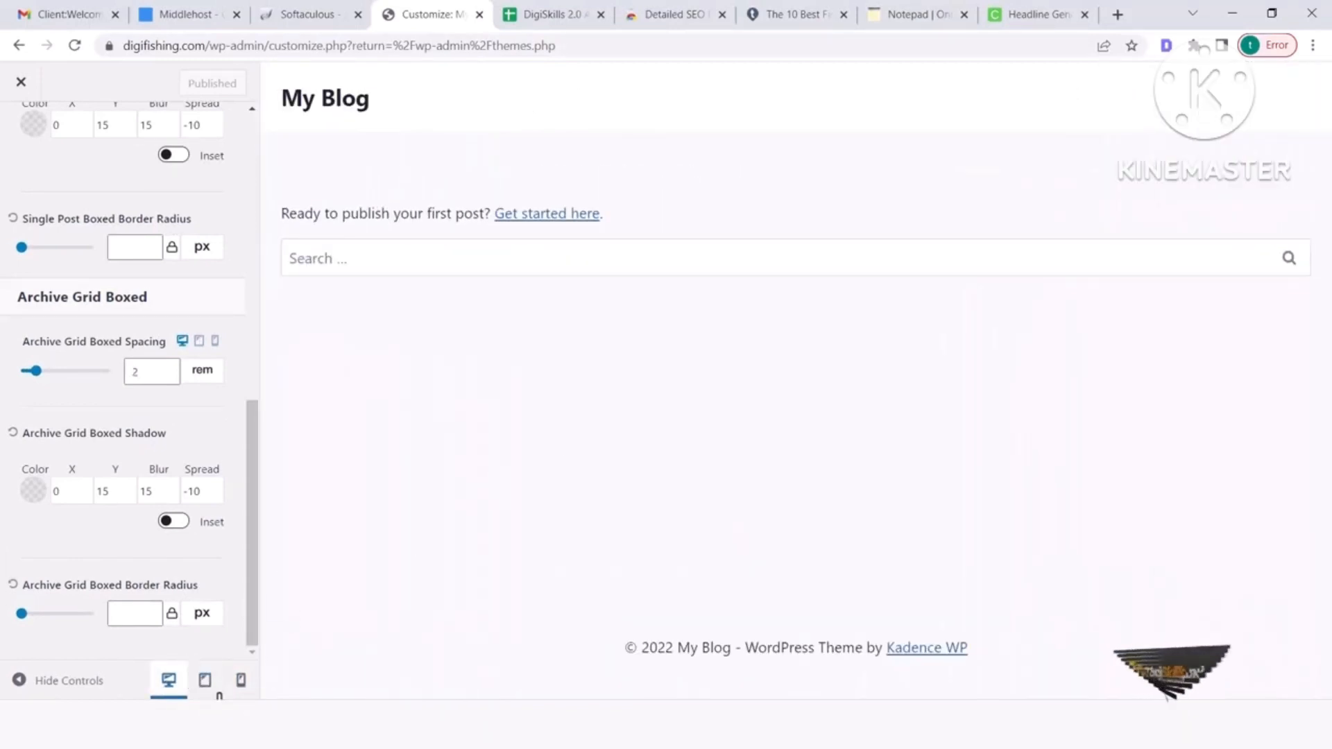
left_click(204, 681)
left_click(240, 681)
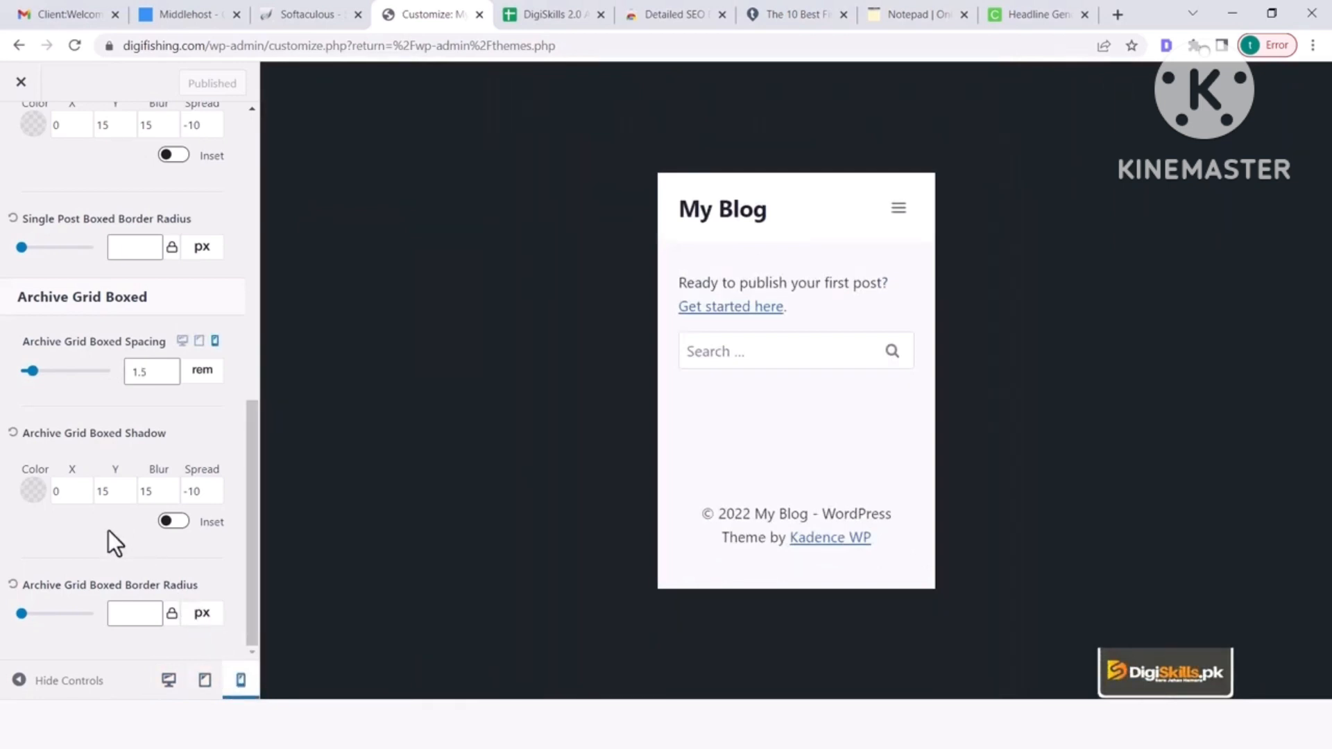
left_click(202, 683)
left_click(175, 682)
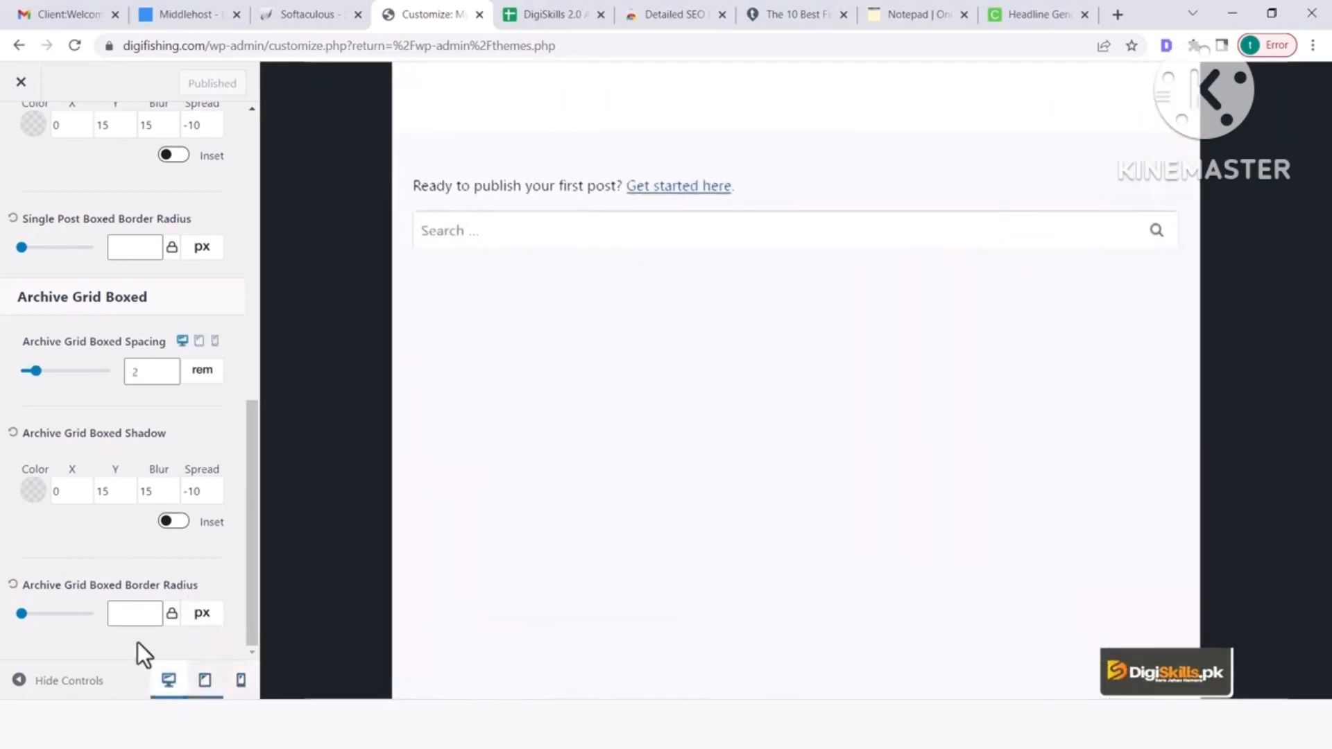
Leave the Layout settings and set the Sidebar Width to 20% in the General Sidebar settings
scroll(122, 551, "up", 10)
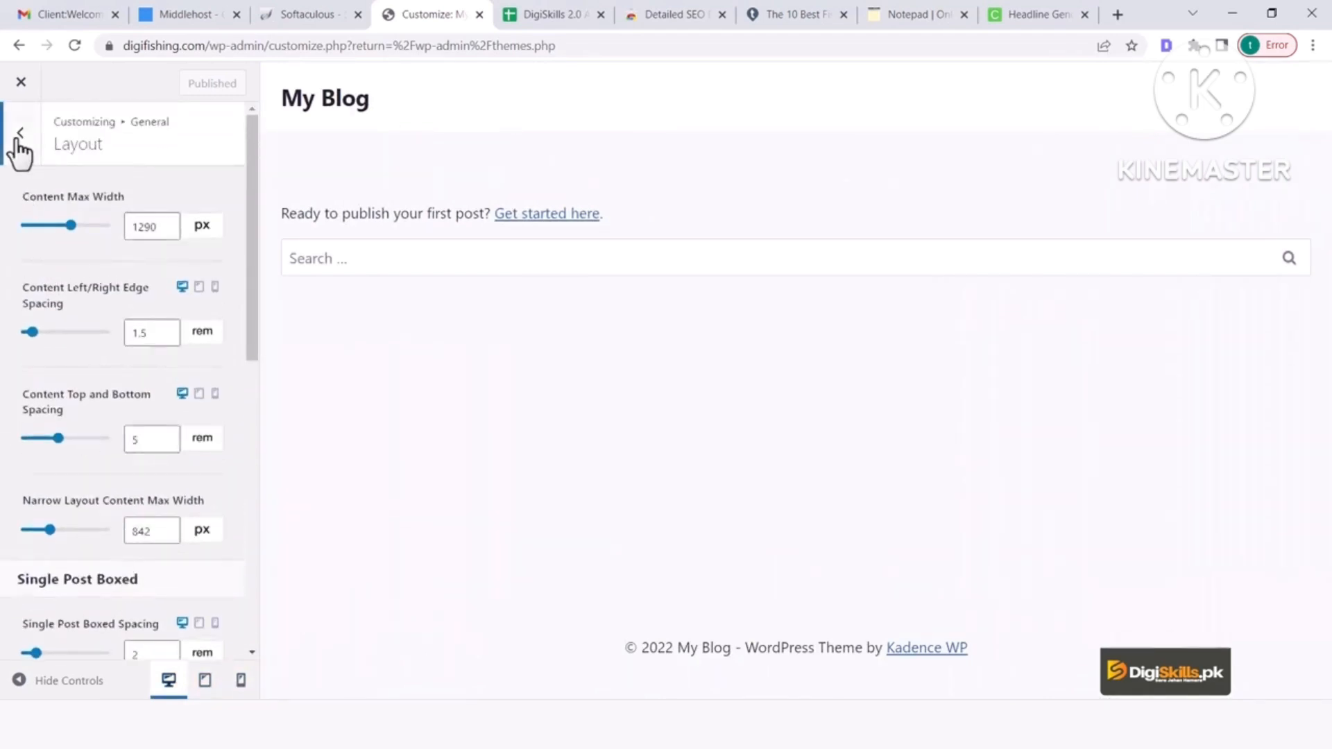
left_click(20, 139)
left_click(95, 239)
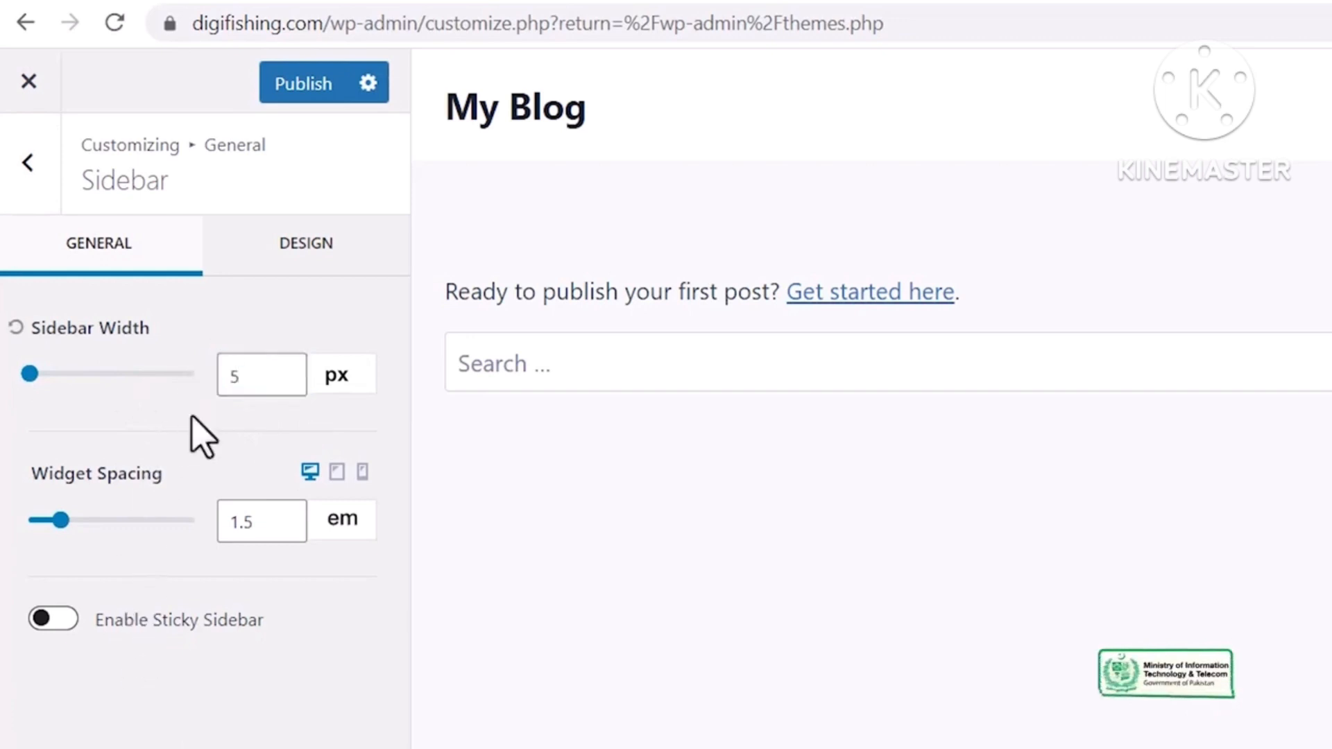
left_click_drag(33, 374, 72, 376)
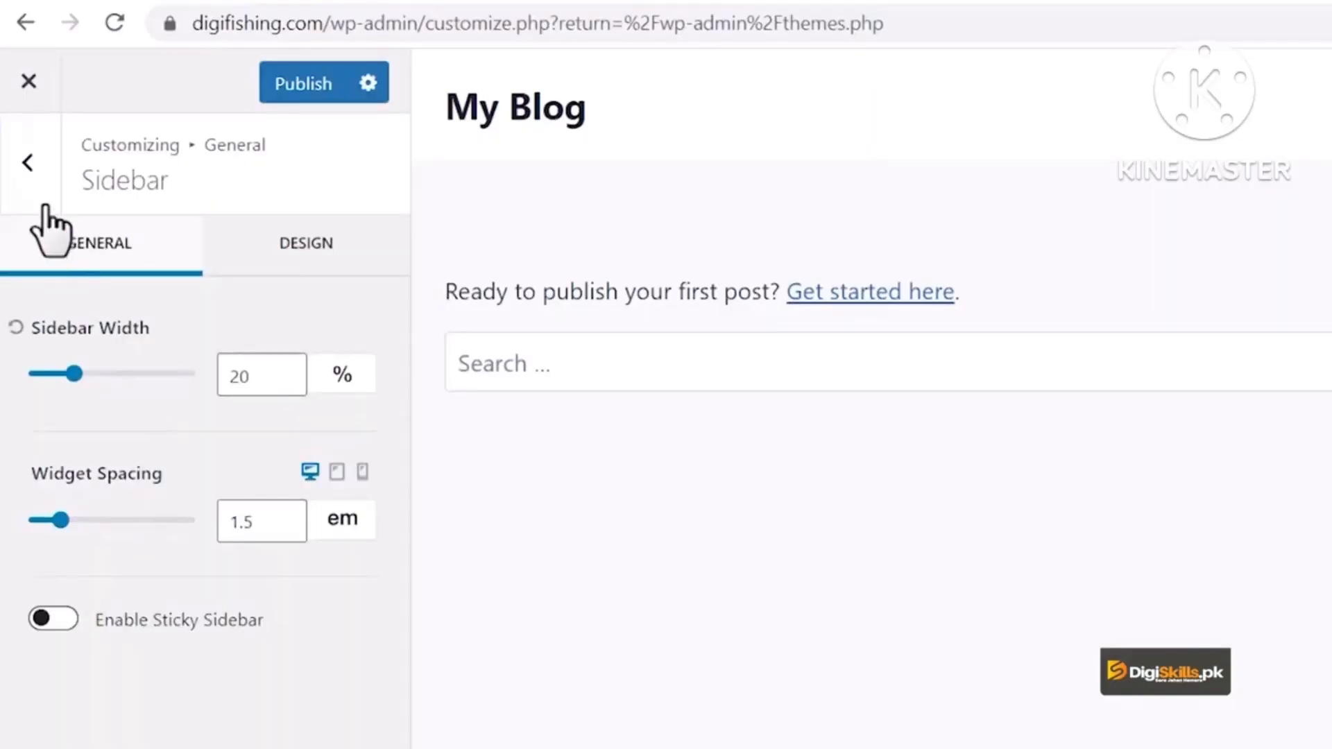
Review the sidebar's design settings, including widget fonts, link style, background, divider border and padding, and return to the General options
left_click(254, 249)
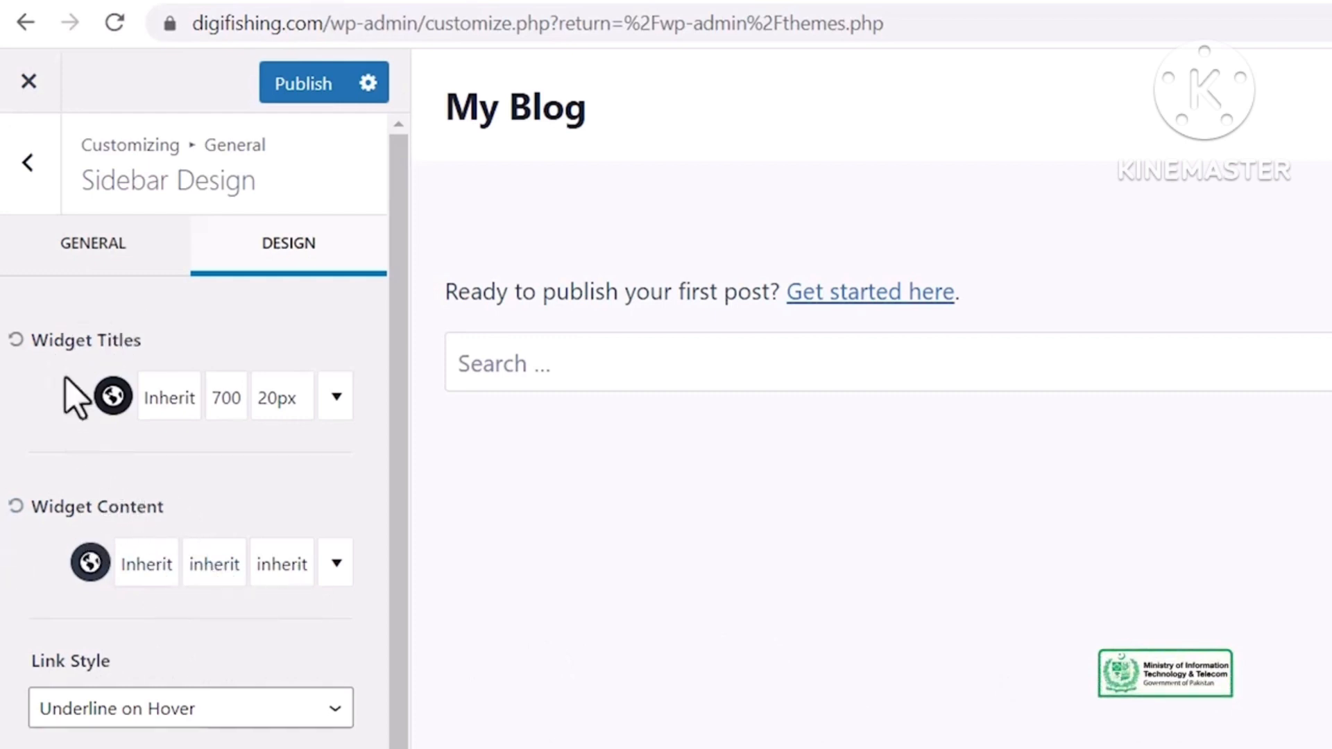
scroll(218, 597, "down", 4)
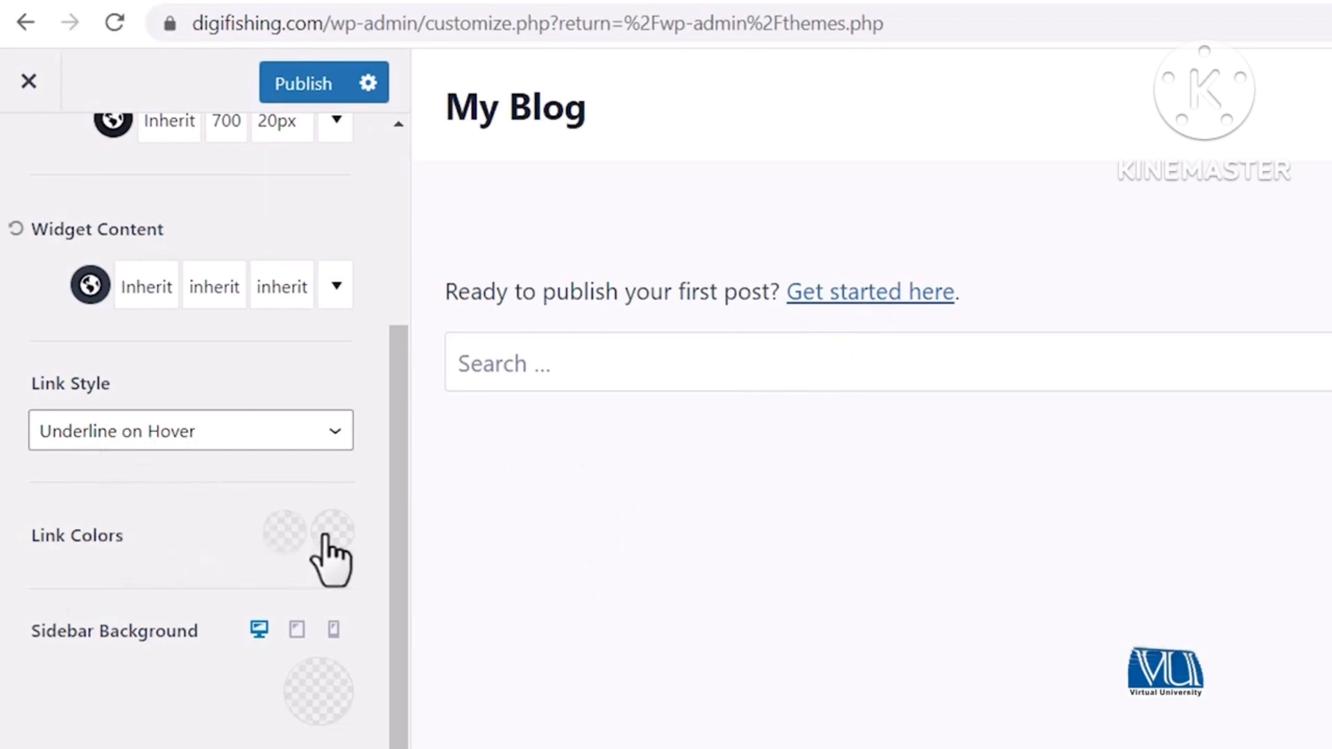
scroll(184, 589, "down", 1)
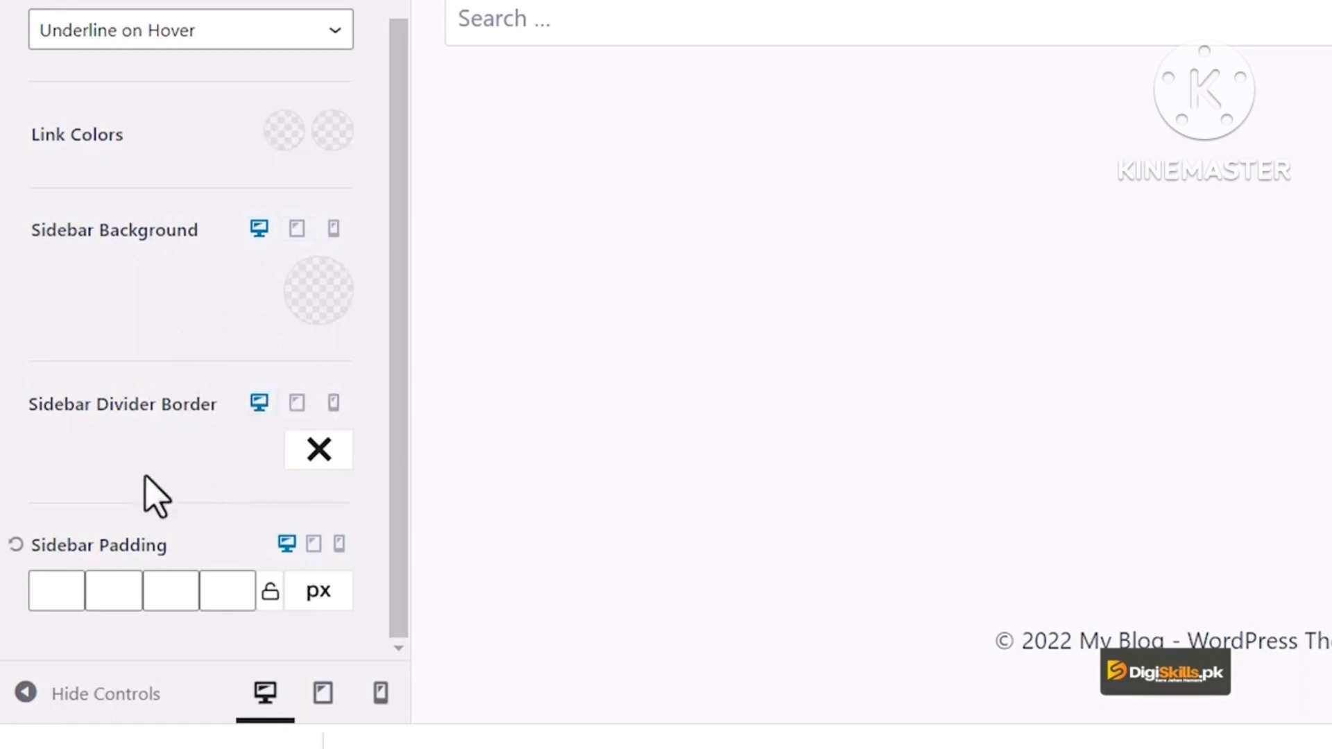
scroll(191, 437, "up", 5)
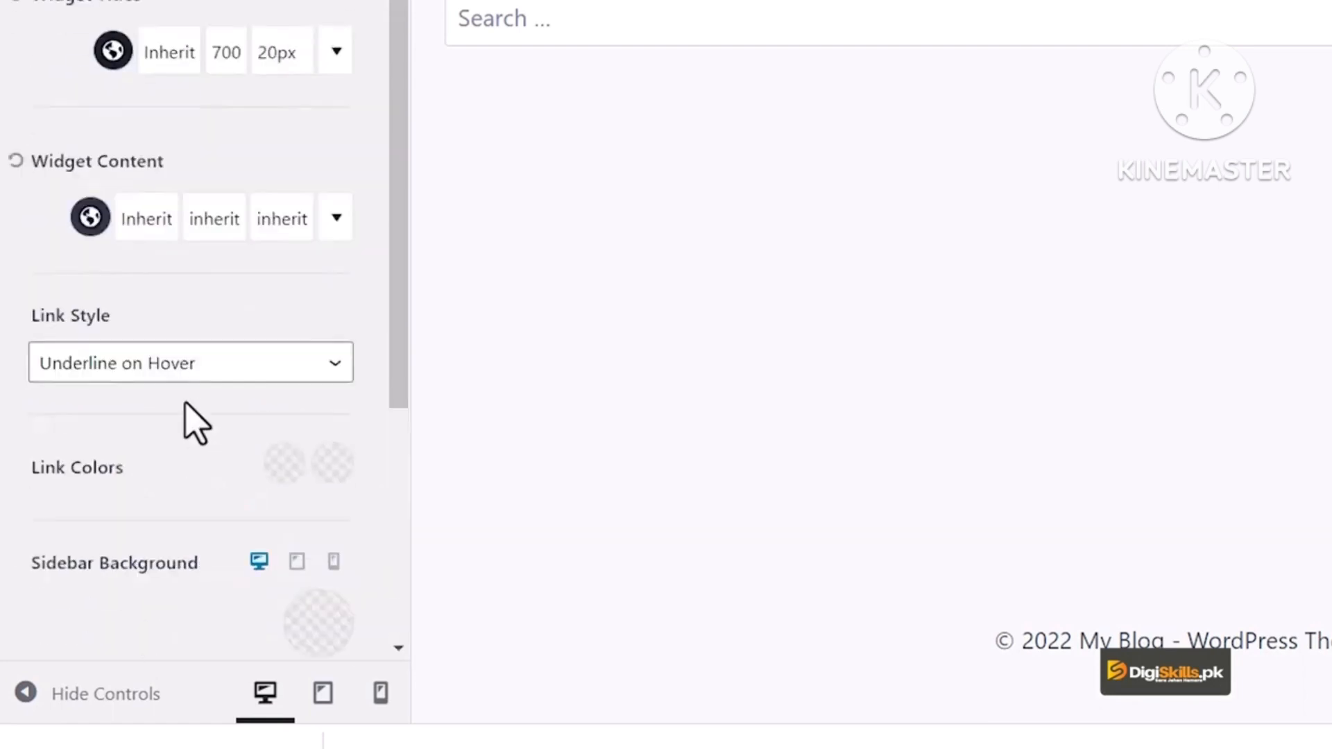
left_click(21, 142)
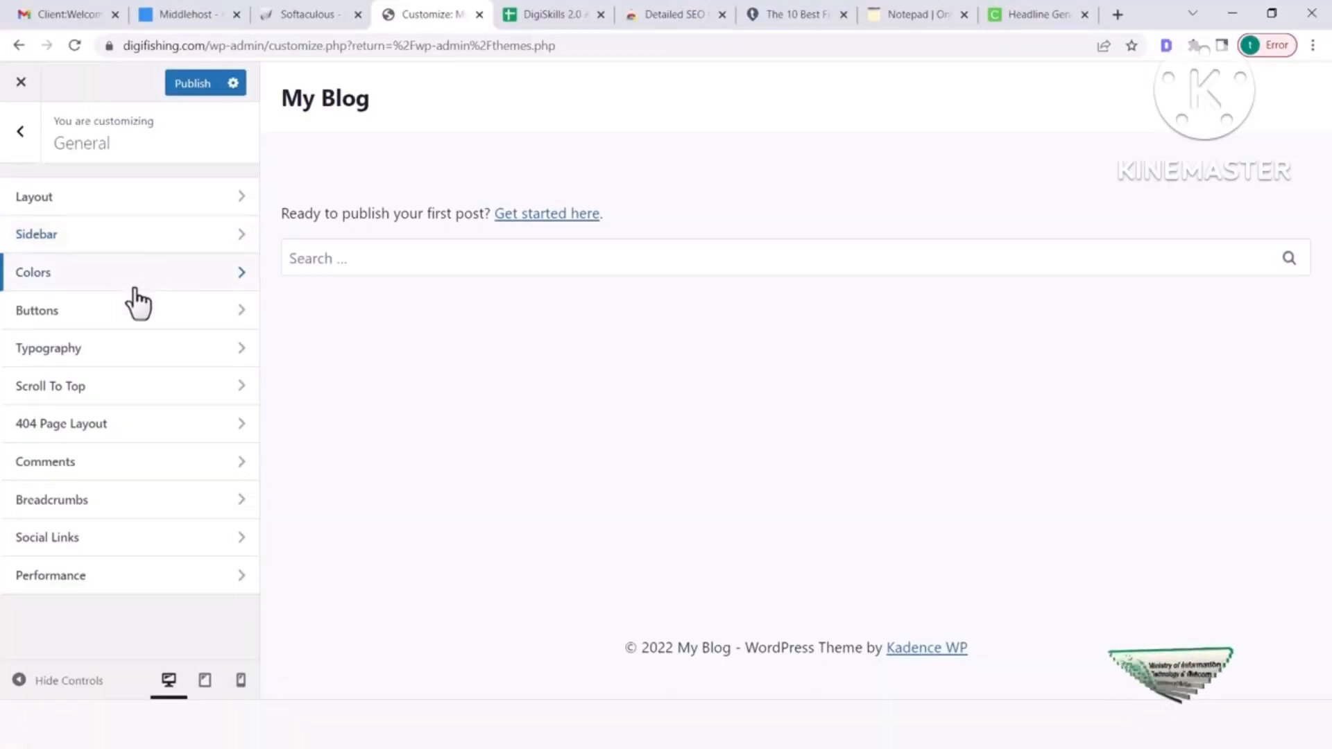
Review the General Colors settings, covering the global palette, backgrounds and content links
left_click(135, 290)
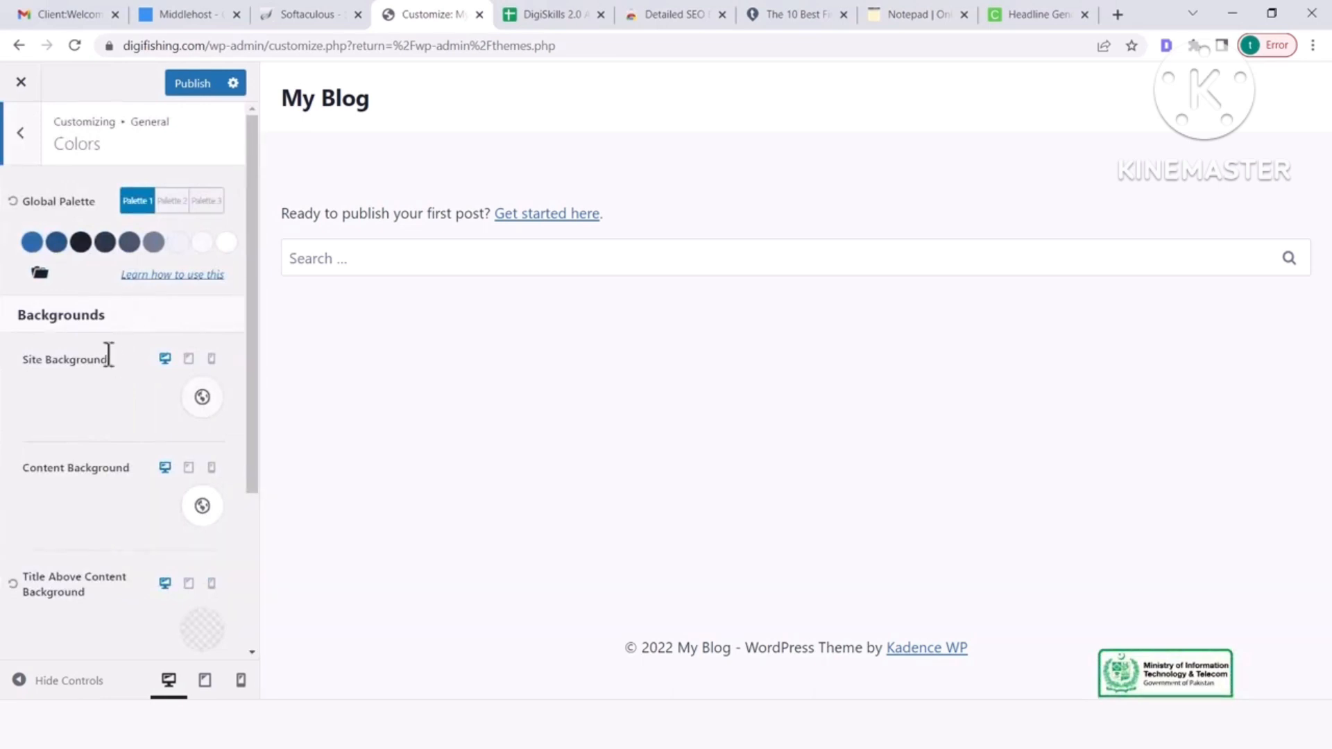
scroll(65, 315, "down", 1)
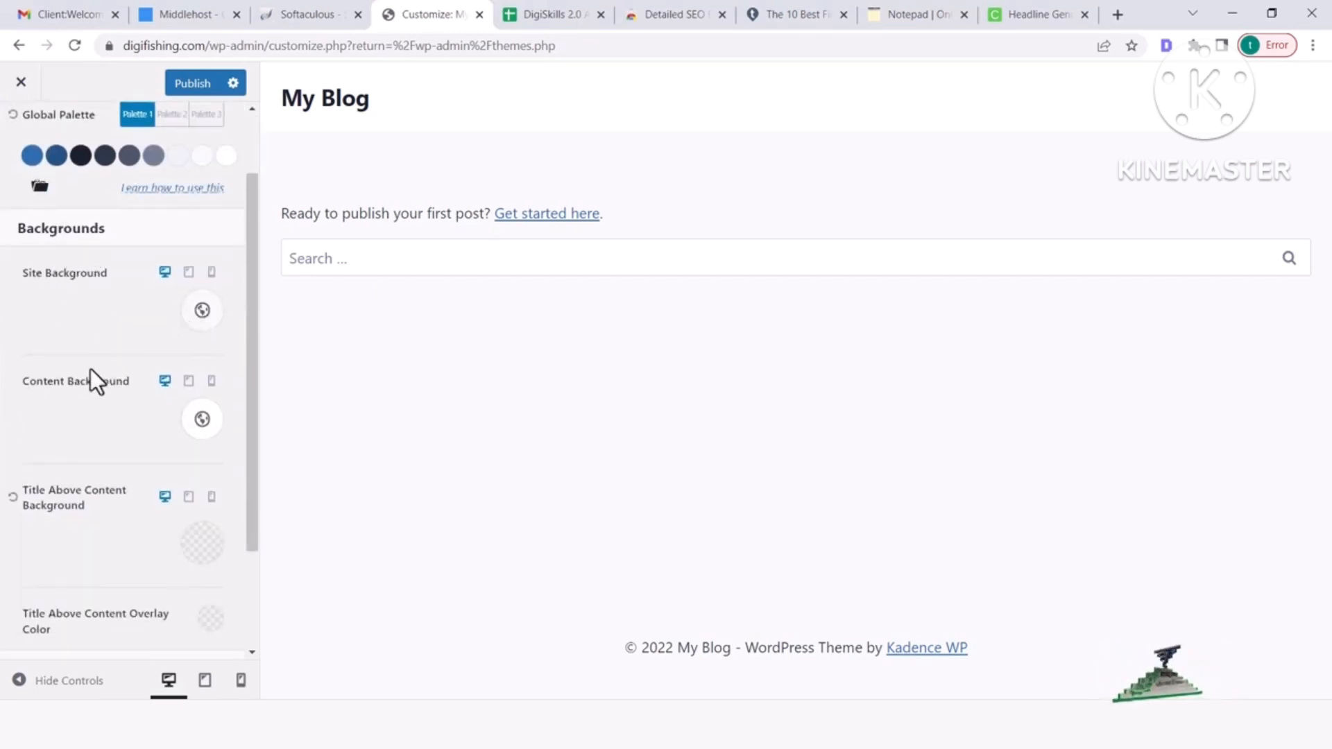
scroll(87, 379, "down", 1)
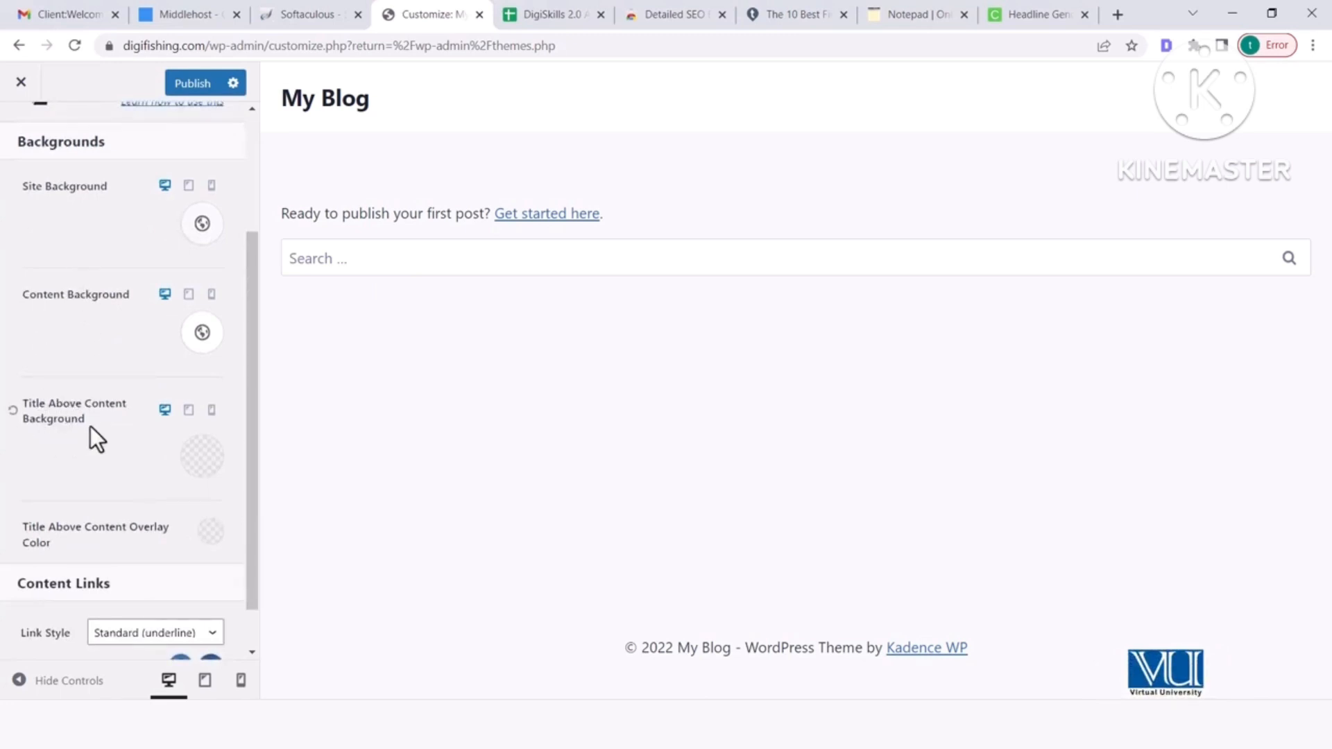
scroll(91, 426, "down", 1)
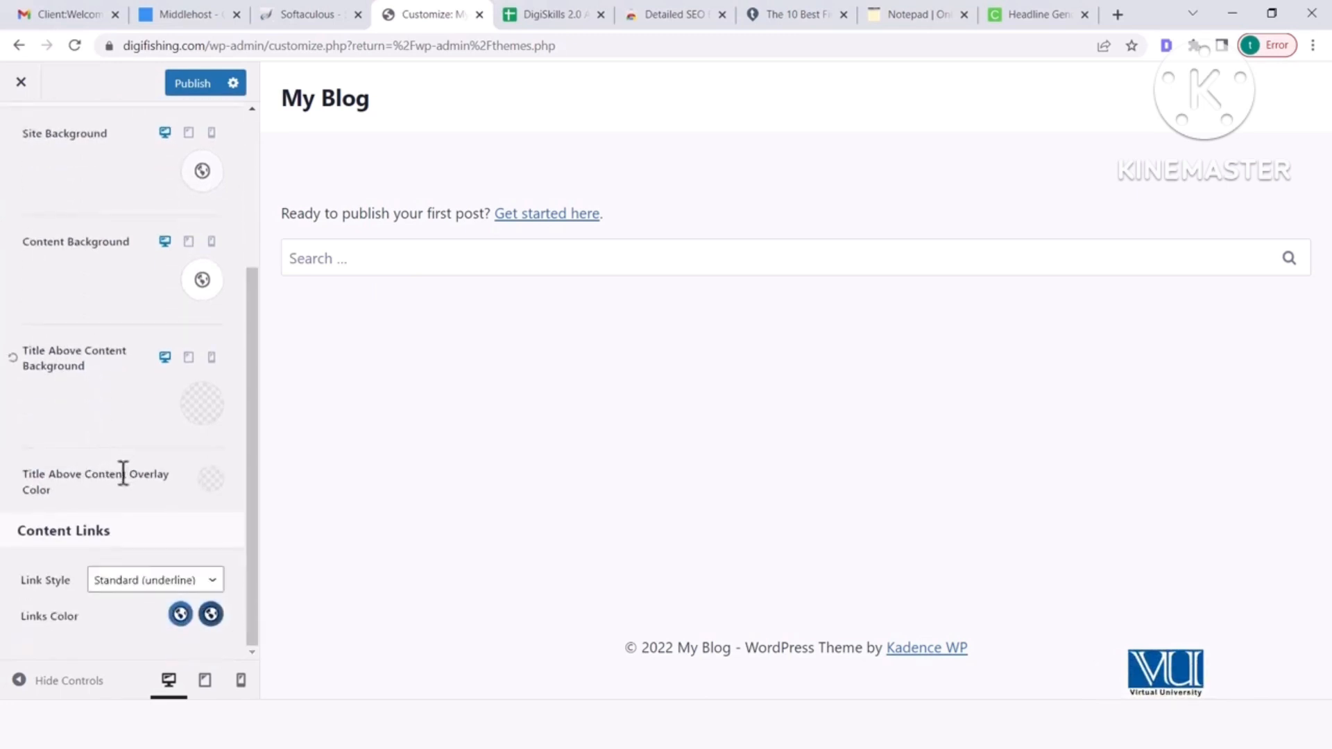
scroll(111, 456, "up", 3)
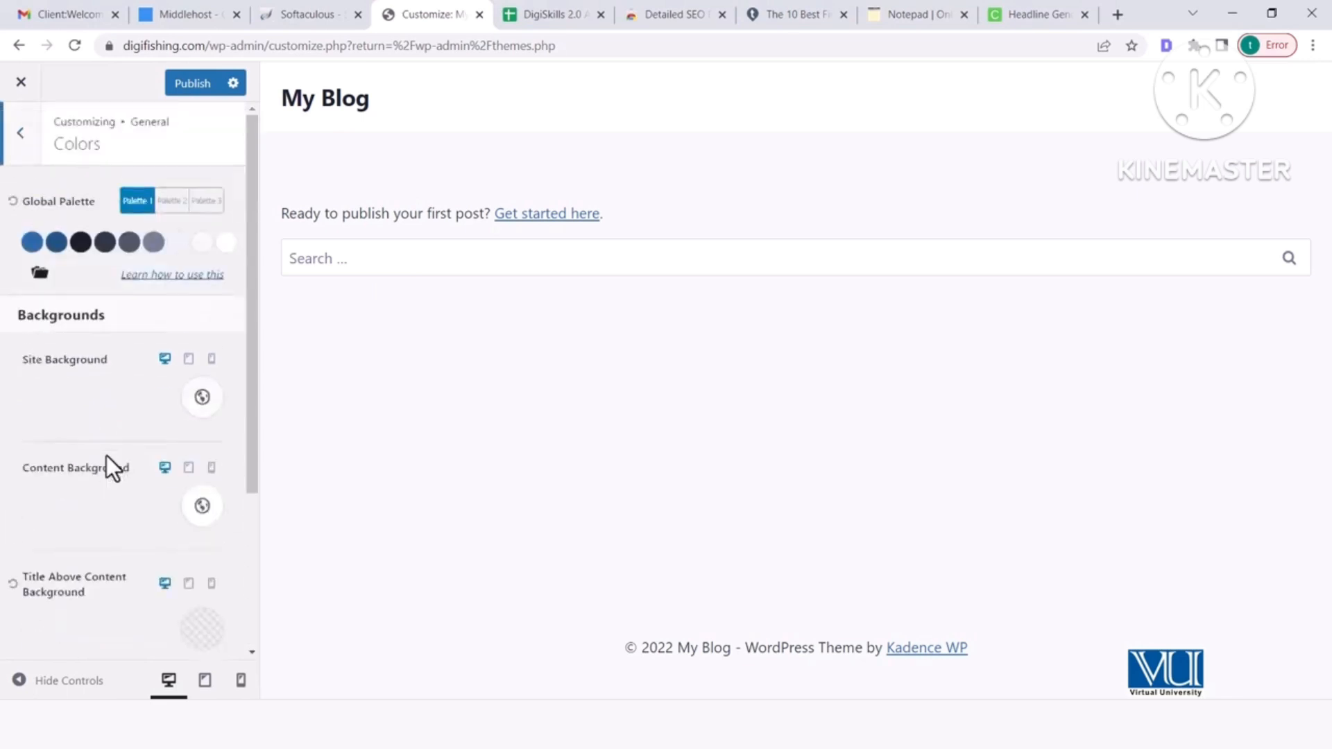
Try Palette 2 and Palette 3 as the global palette, and switch back to Palette 1
left_click(172, 202)
left_click(203, 201)
left_click(172, 201)
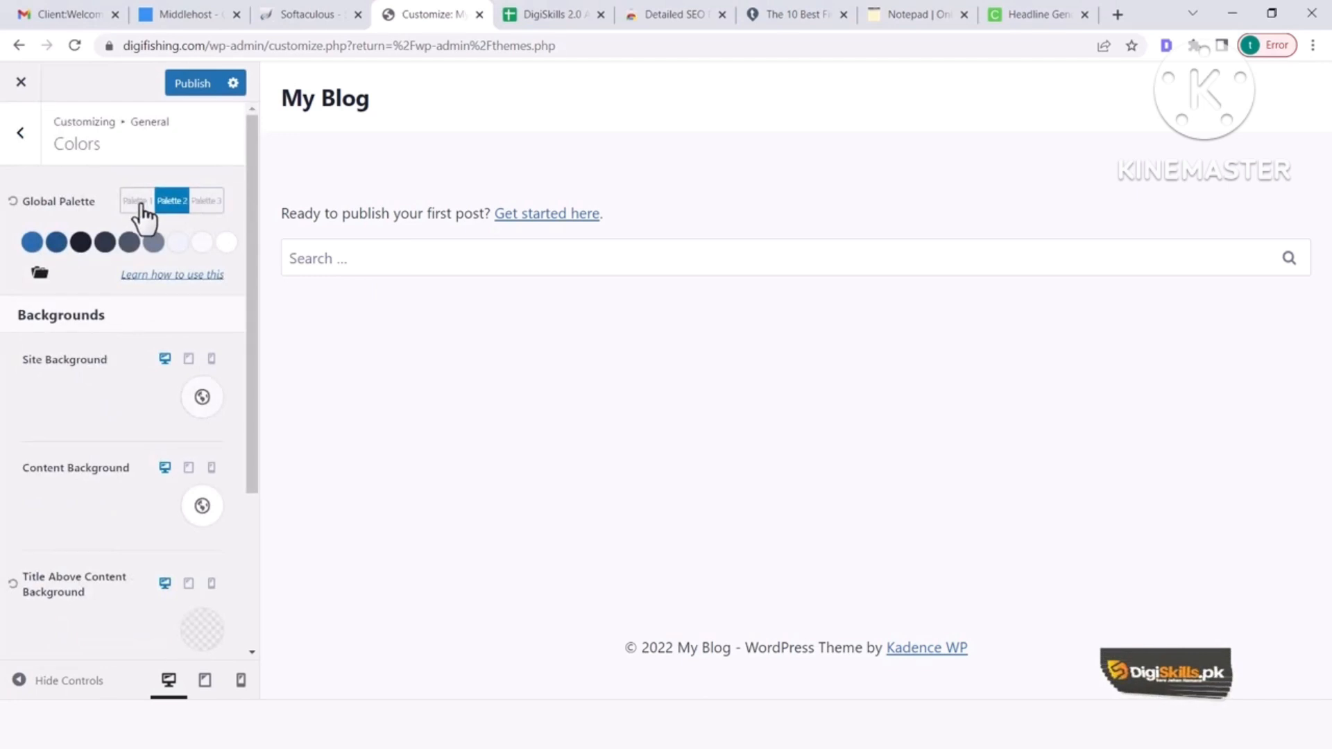
left_click(138, 201)
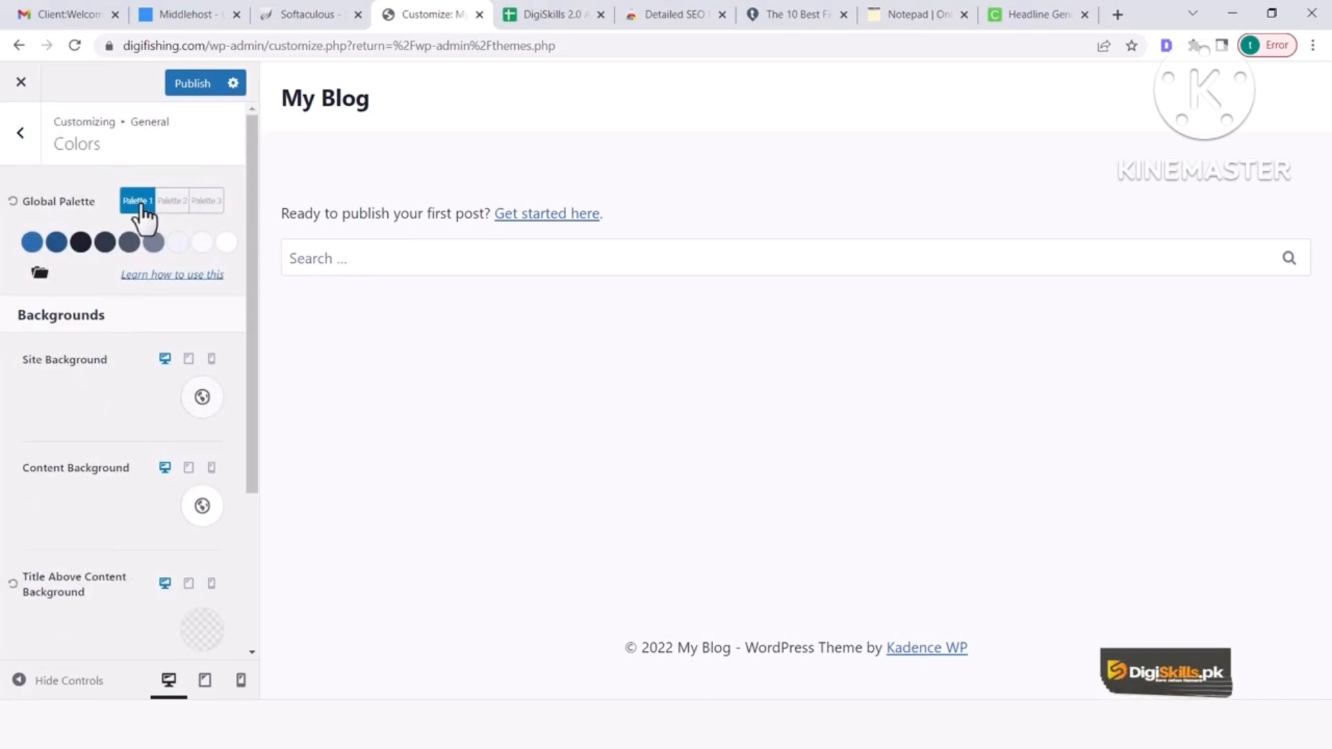
Leave the Colors settings, review the general and design options of Scroll To Top, and return to the General options
left_click(21, 146)
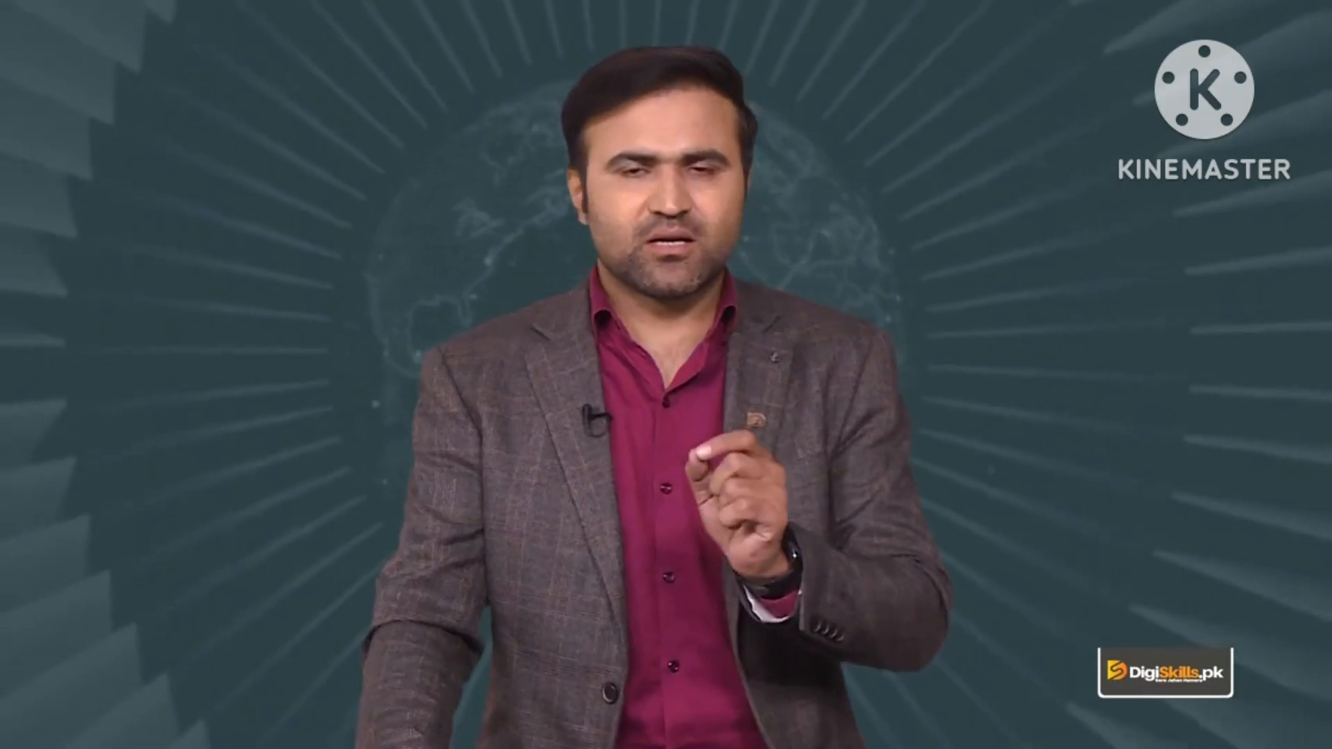
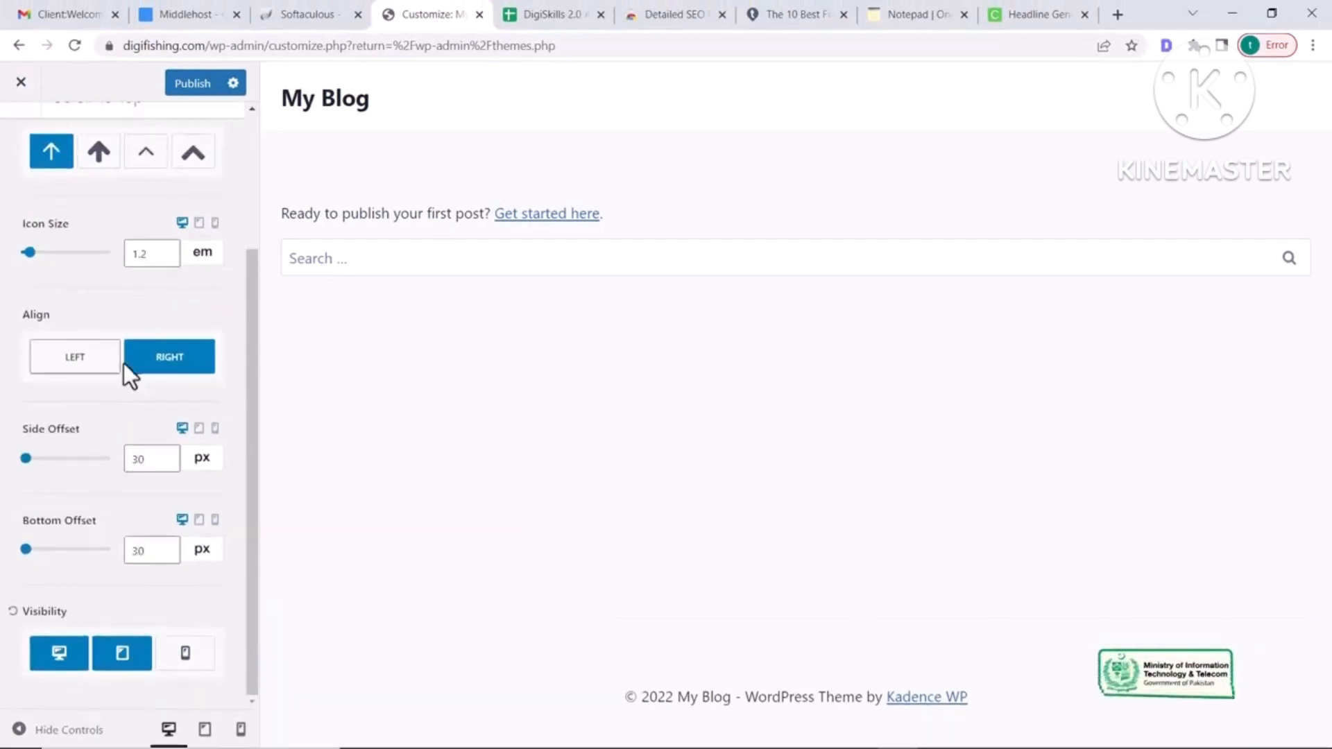
scroll(93, 489, "up", 3)
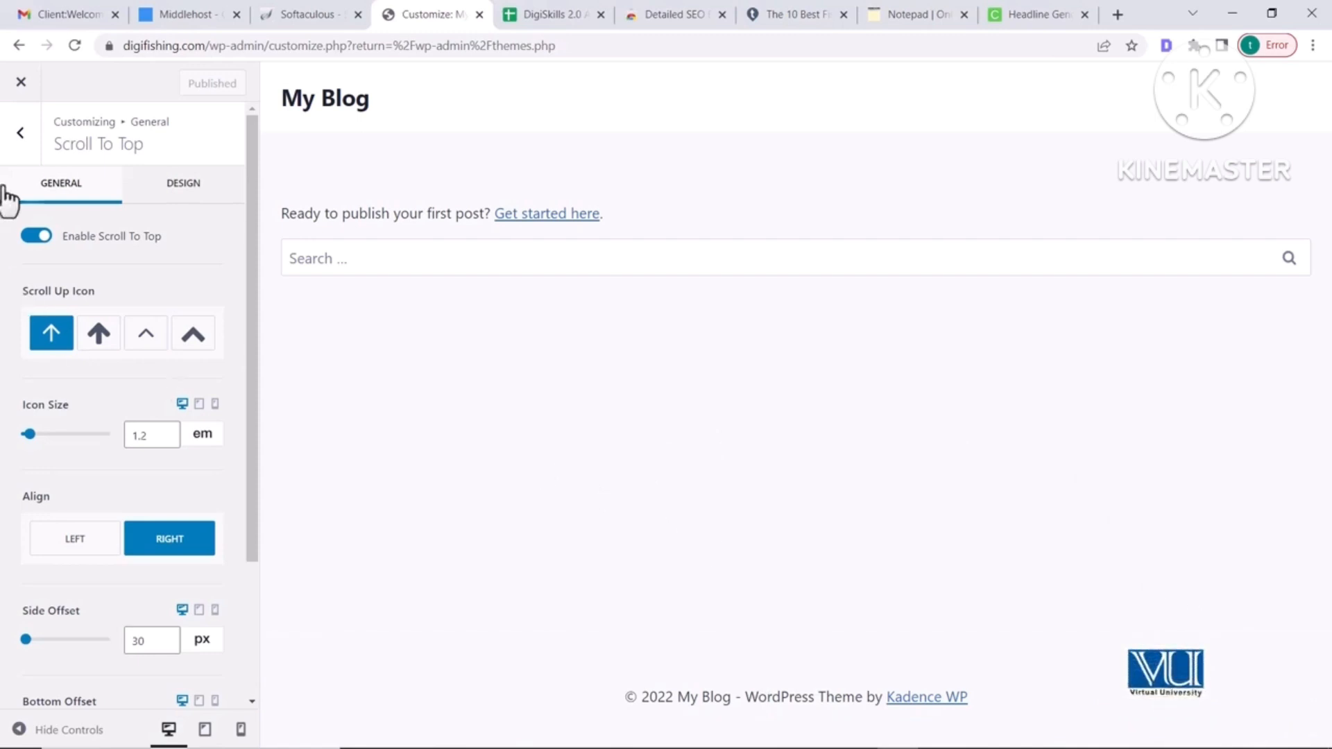
left_click(187, 184)
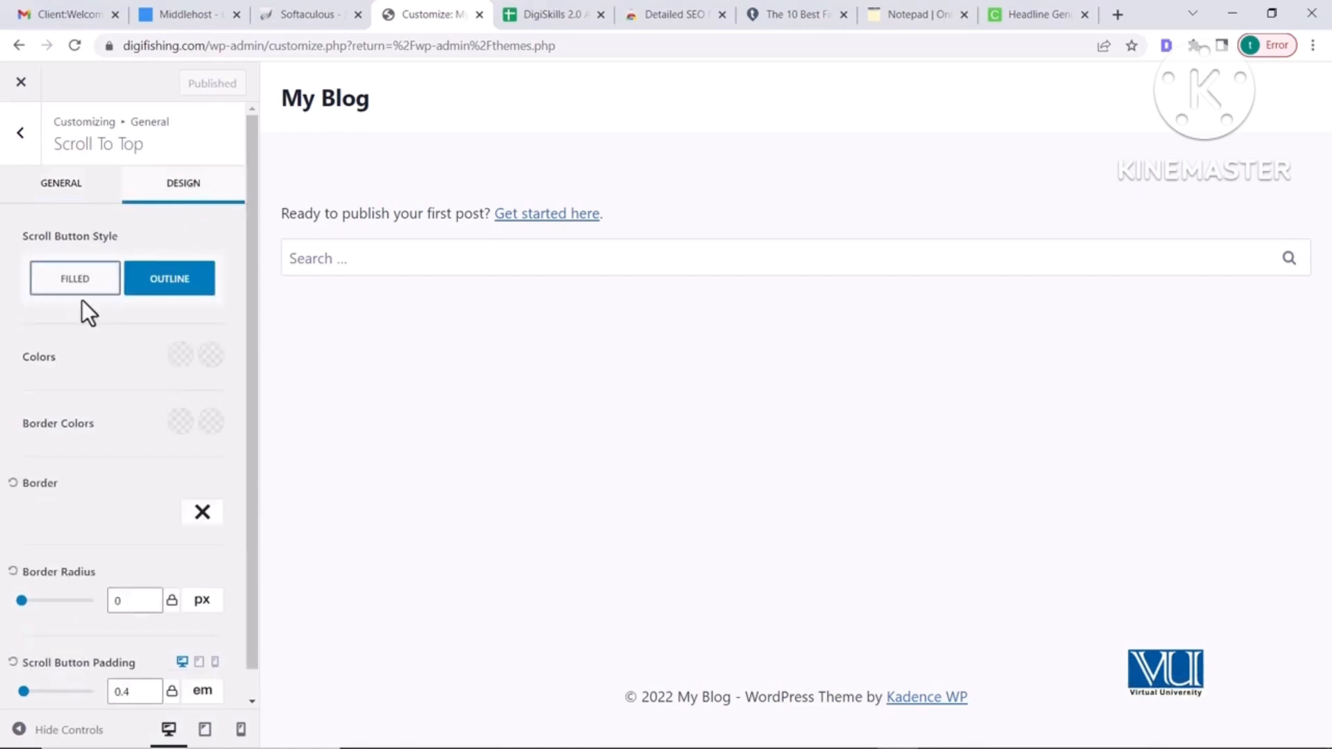
scroll(108, 391, "down", 1)
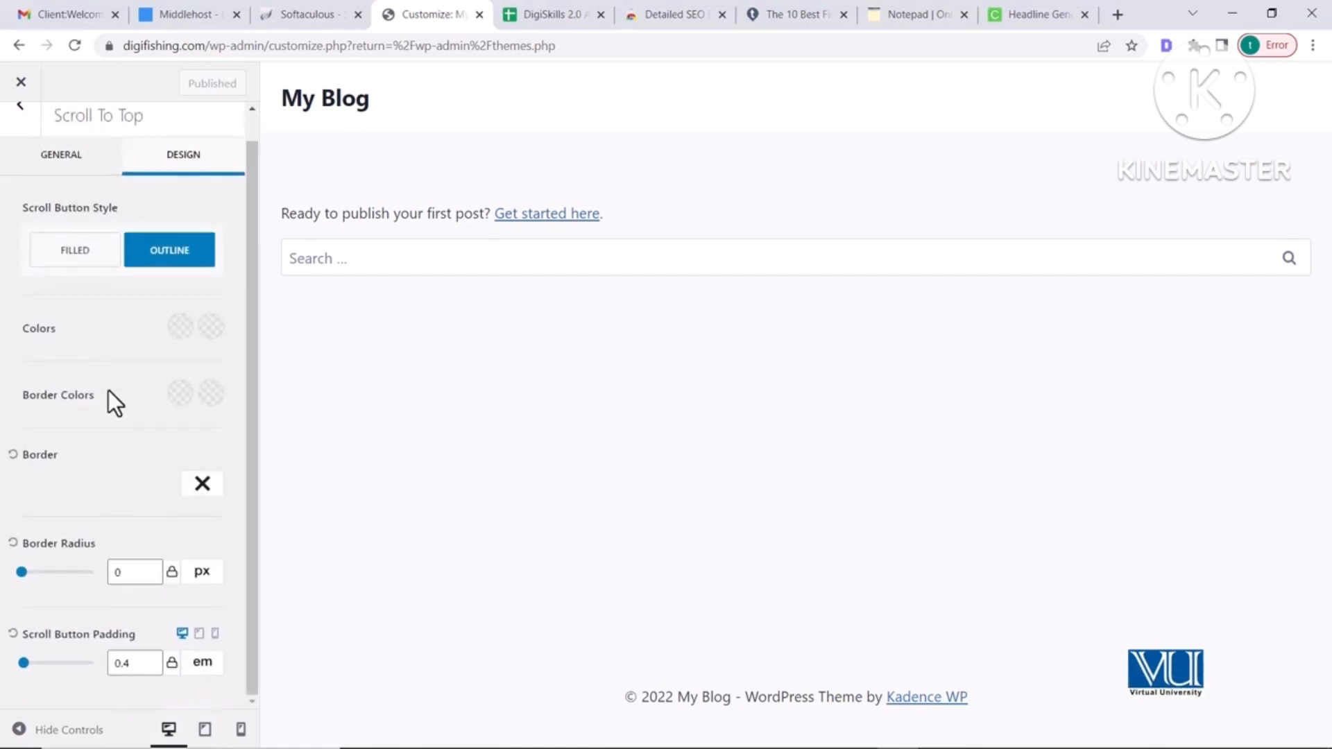
left_click(20, 107)
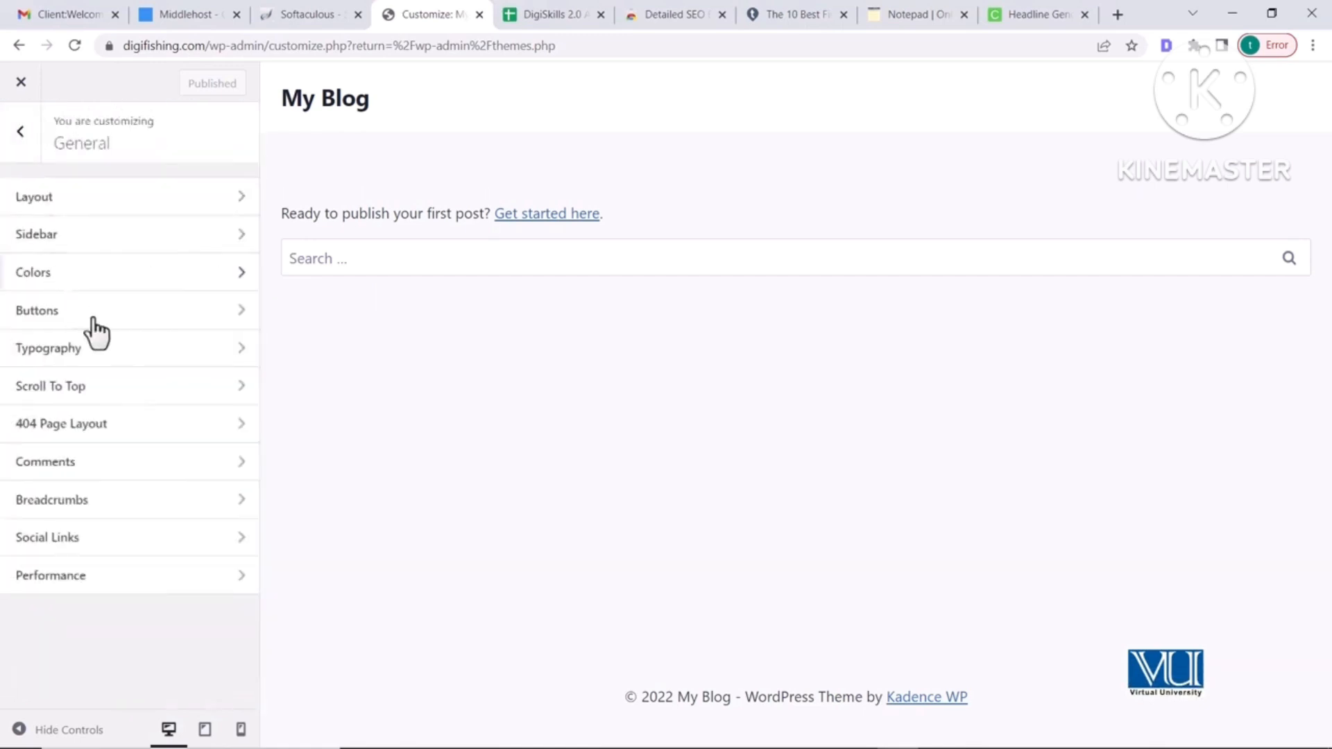
Review the 404 Page Layout settings, including layout, default sidebar and content style, and return to the General options
left_click(125, 433)
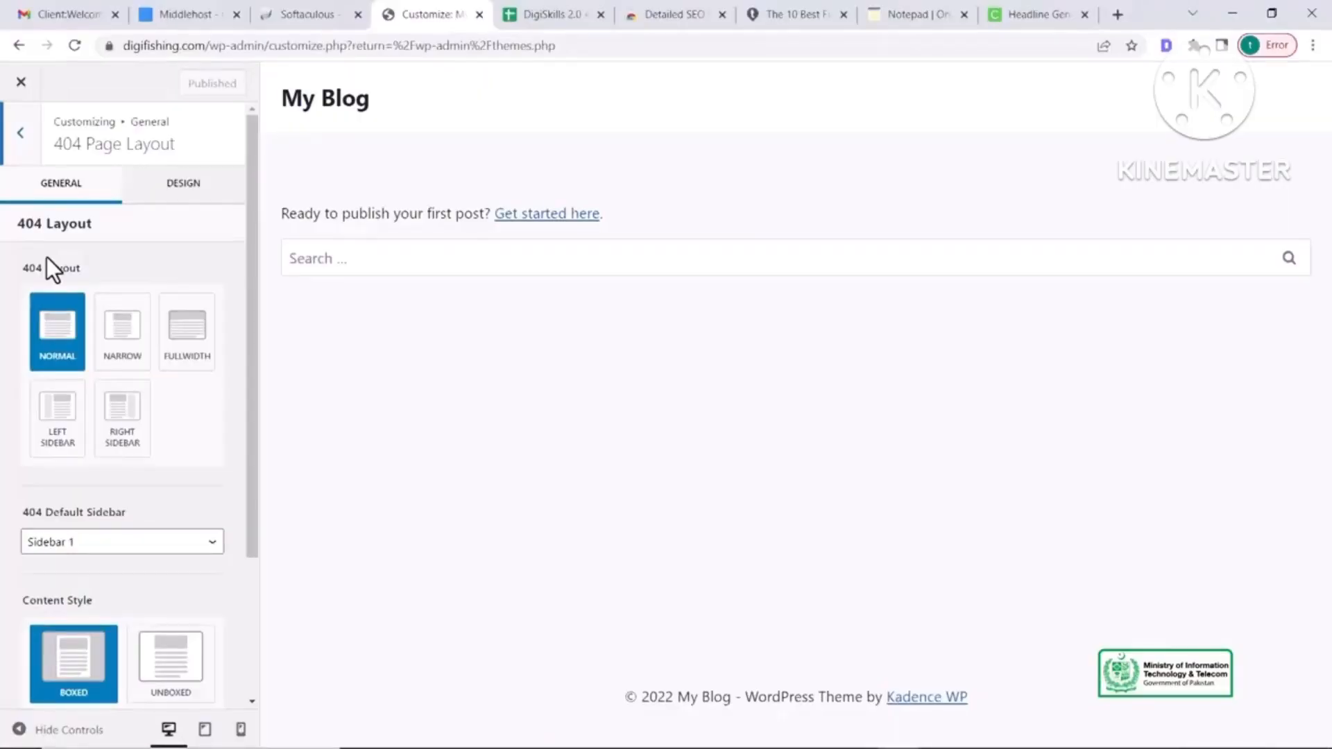
scroll(181, 427, "down", 3)
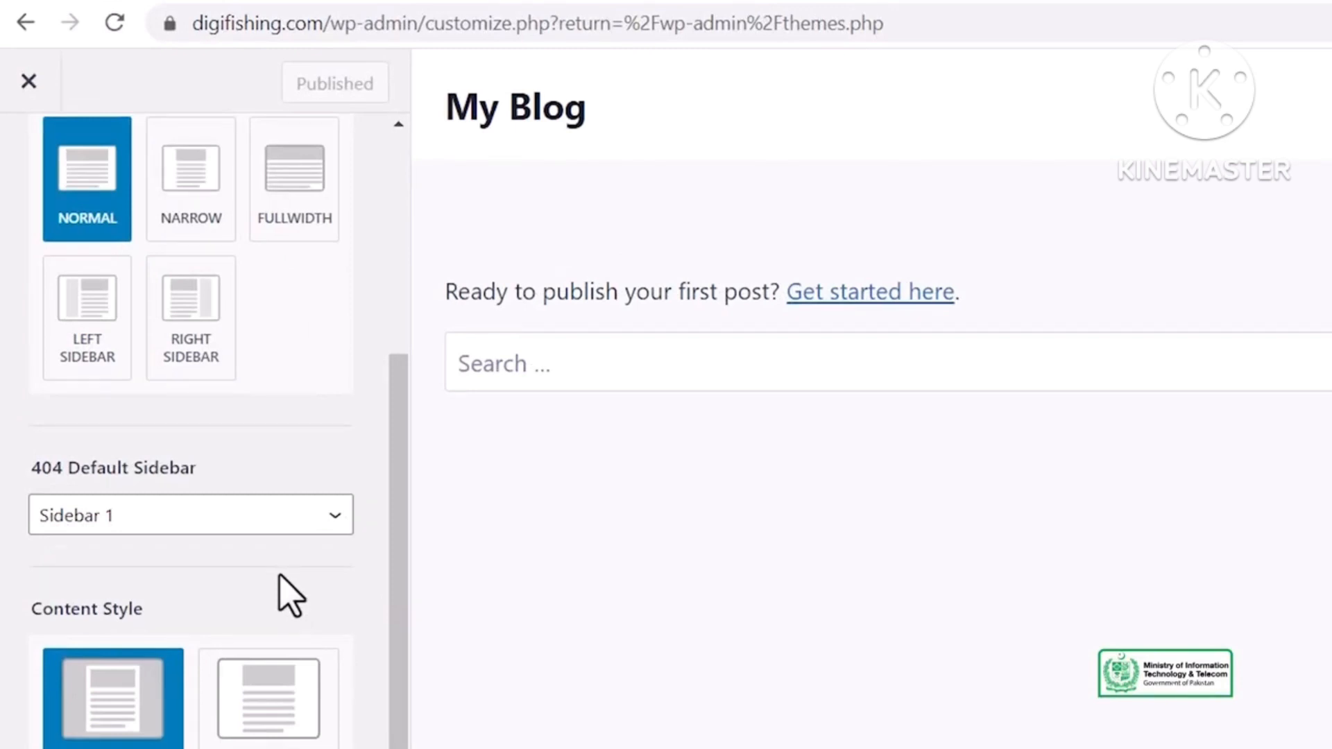
scroll(290, 595, "up", 5)
left_click(43, 163)
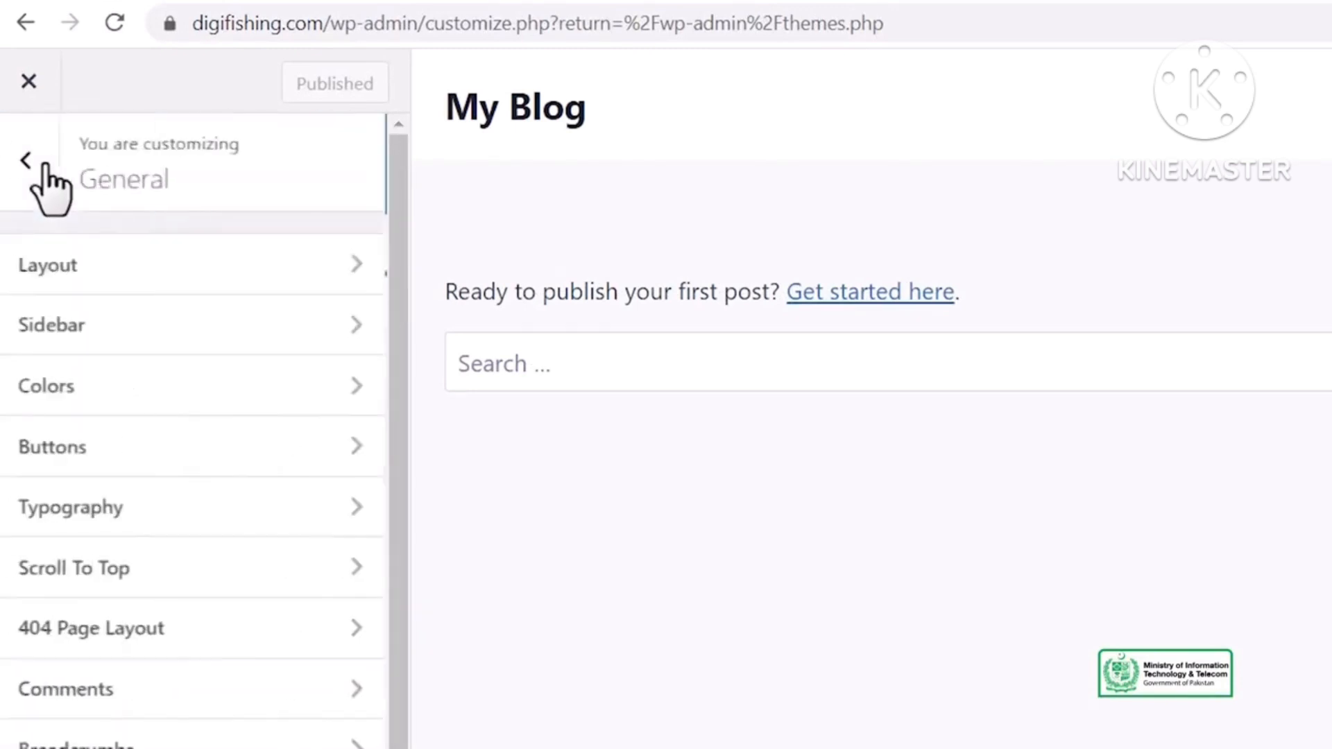
In the Comments settings, enable moving the comments input above the comment list and removing the comments website field
left_click(251, 690)
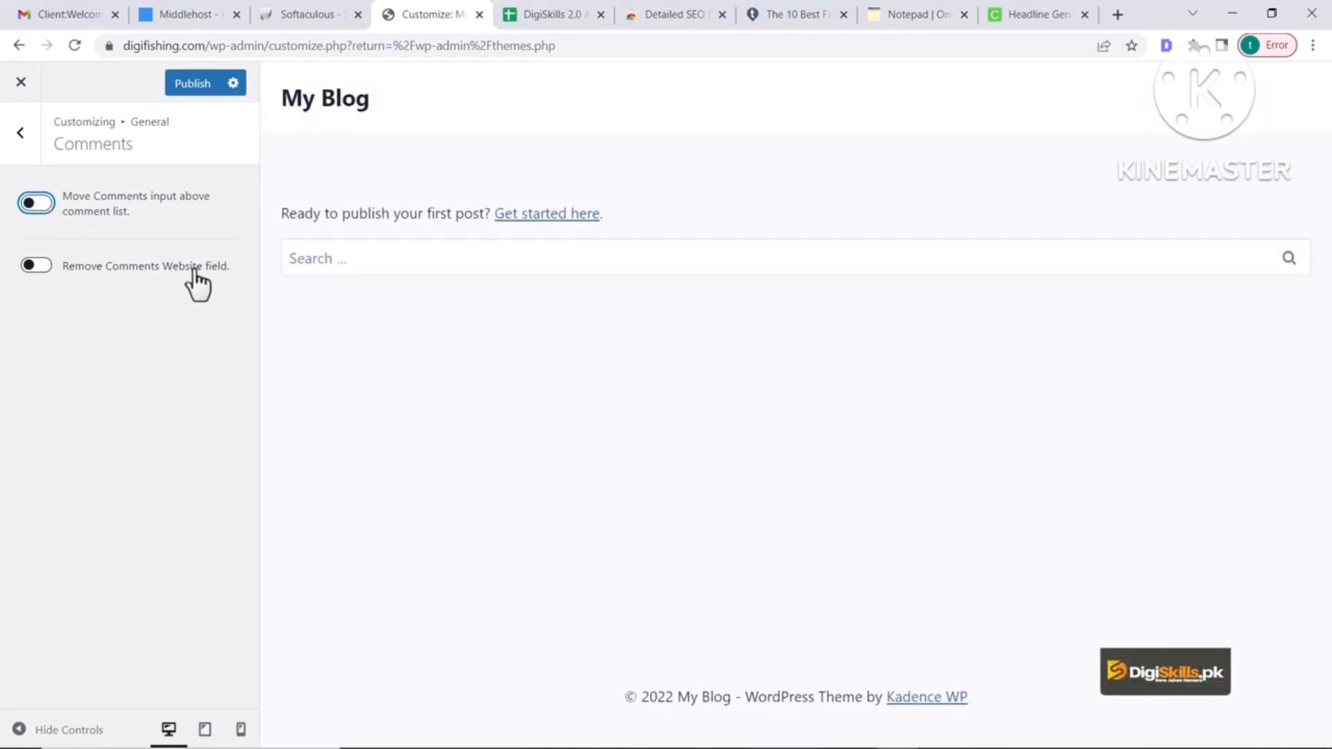
left_click(43, 205)
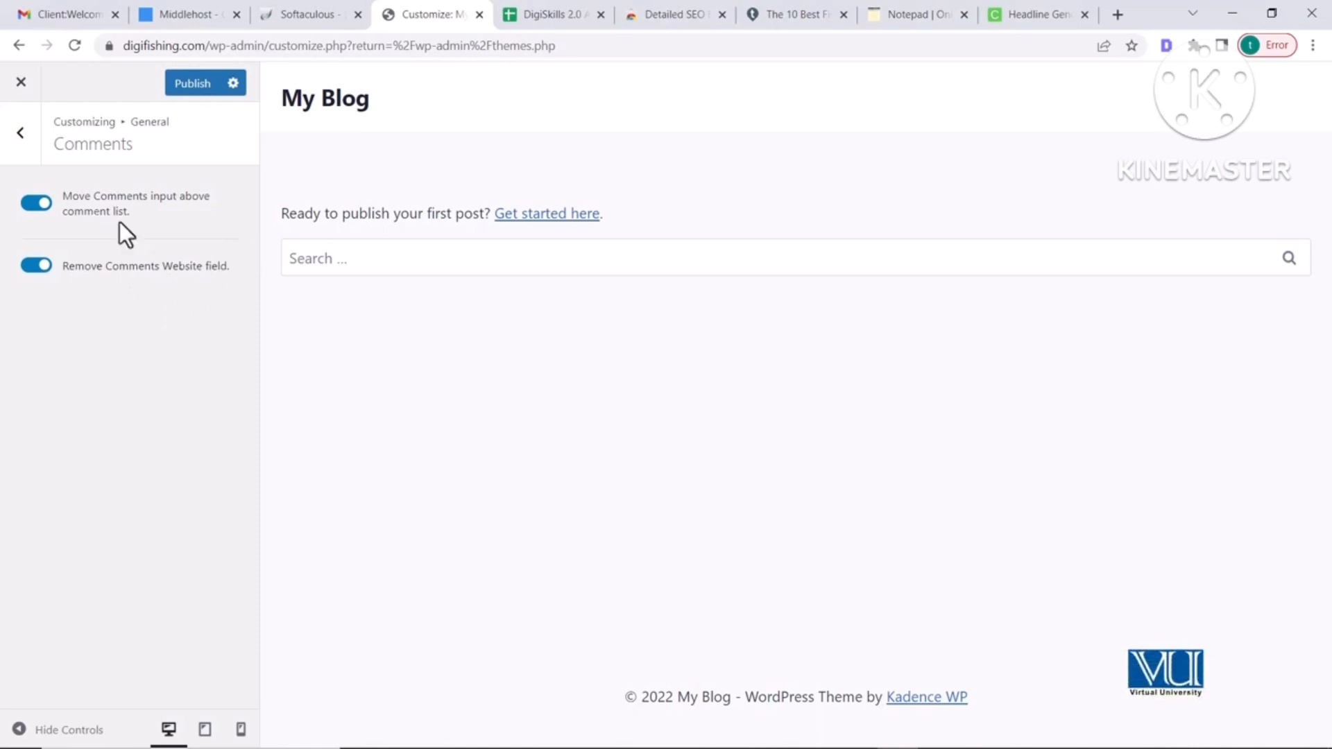
left_click(24, 150)
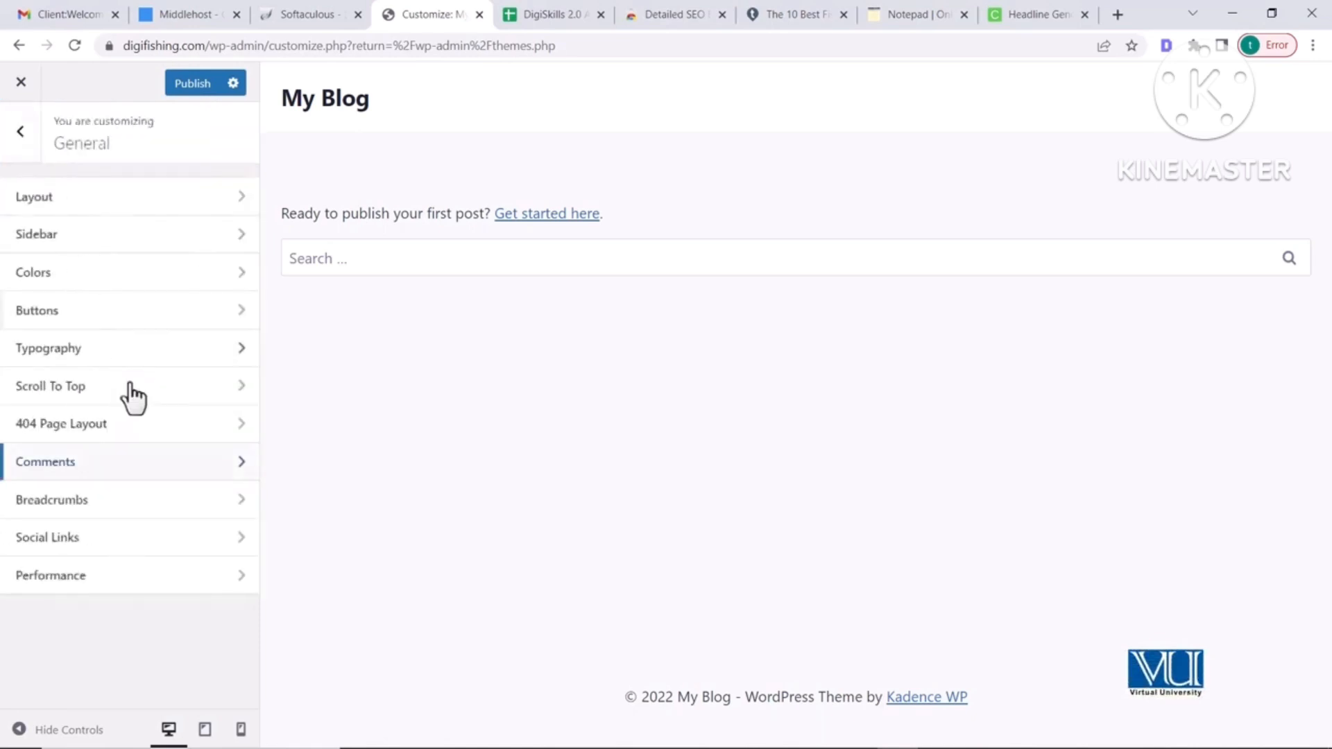
Review the Breadcrumbs settings, search Google for "fishing rod" in a new tab to examine breadcrumb paths, and return to the customizer
left_click(136, 512)
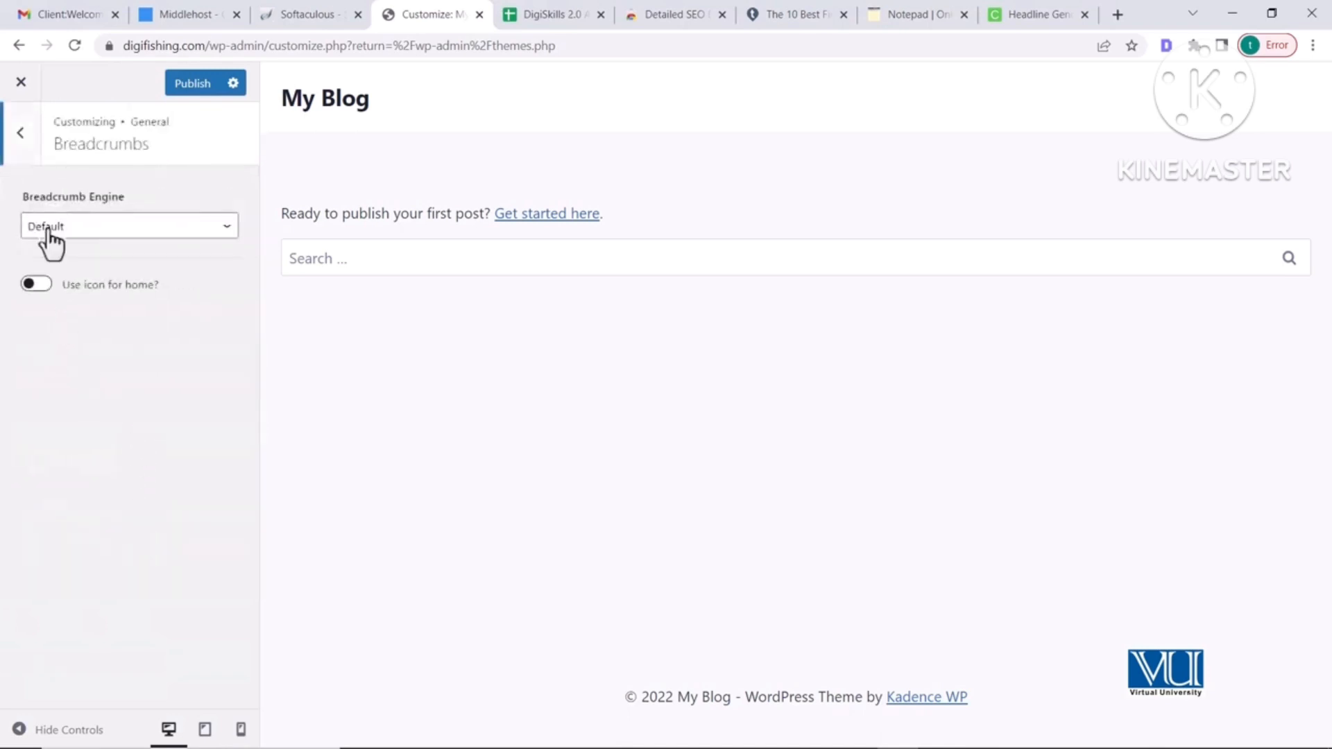
left_click(23, 136)
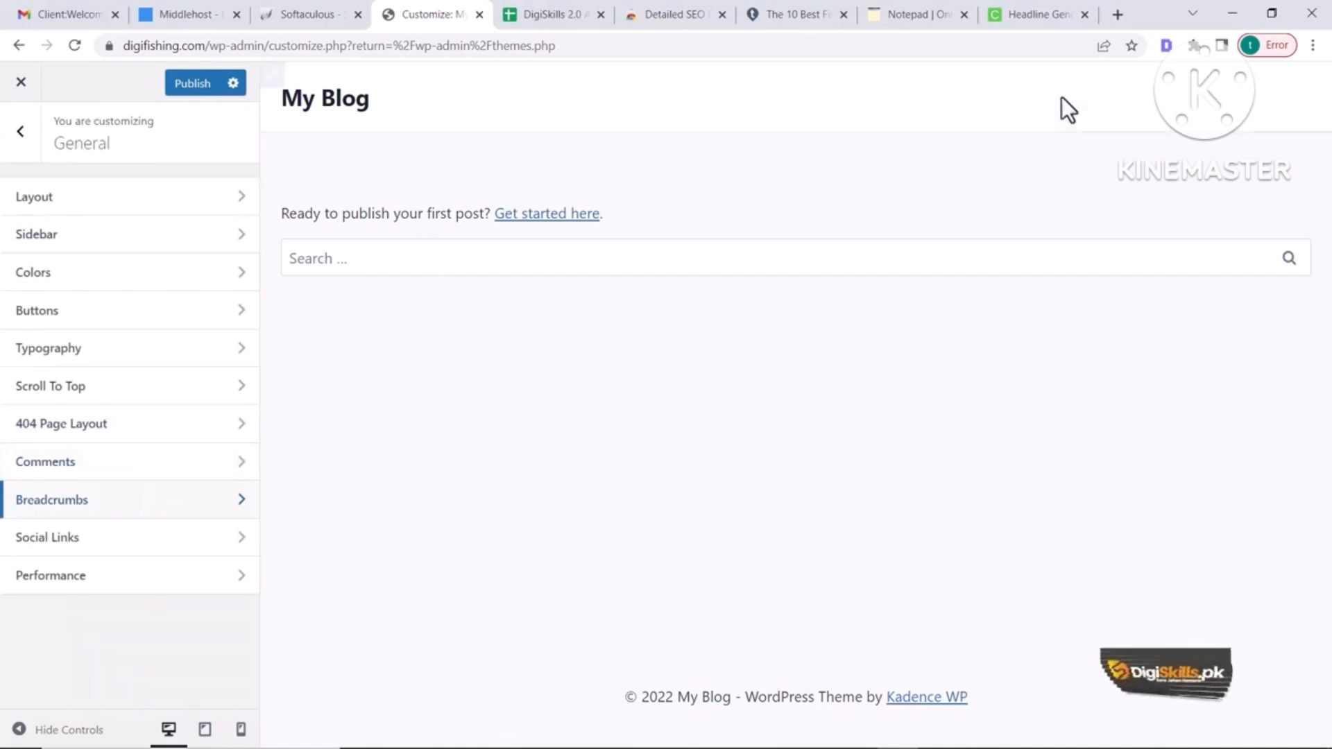
left_click(1116, 15)
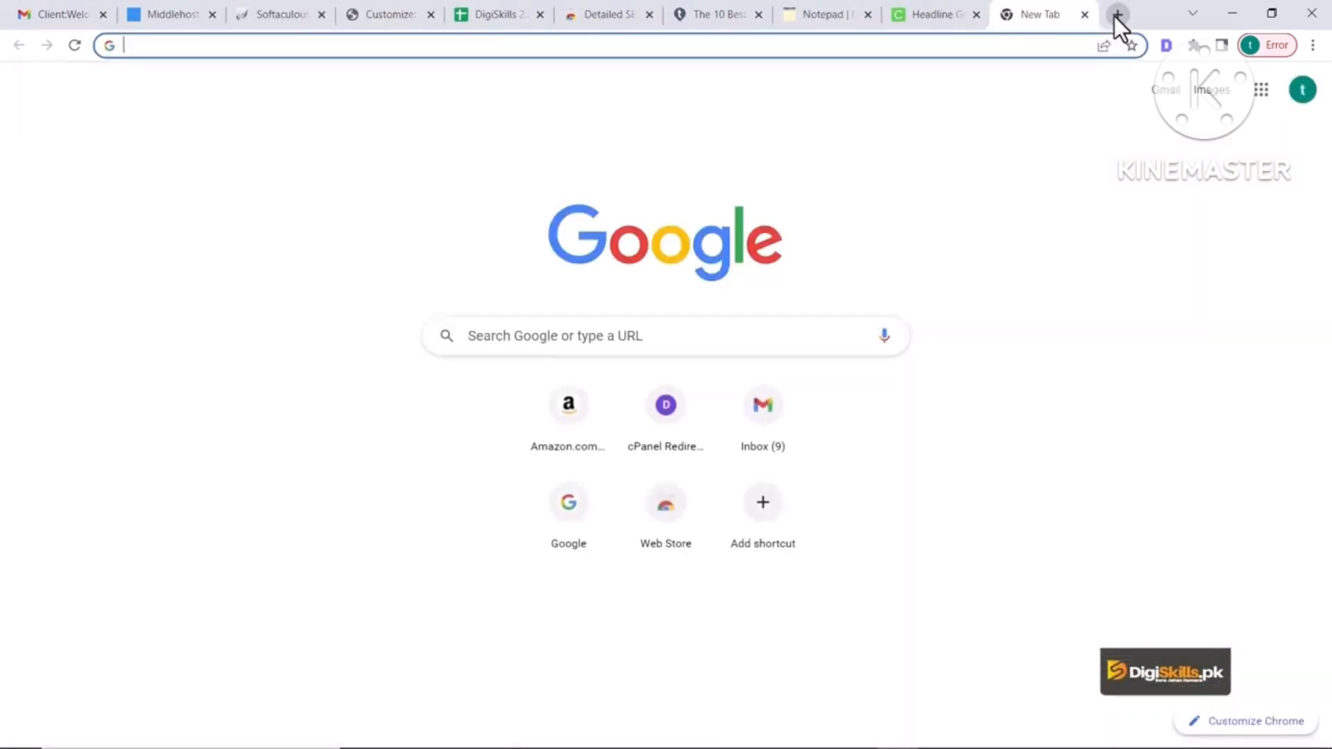
type("fishing rod")
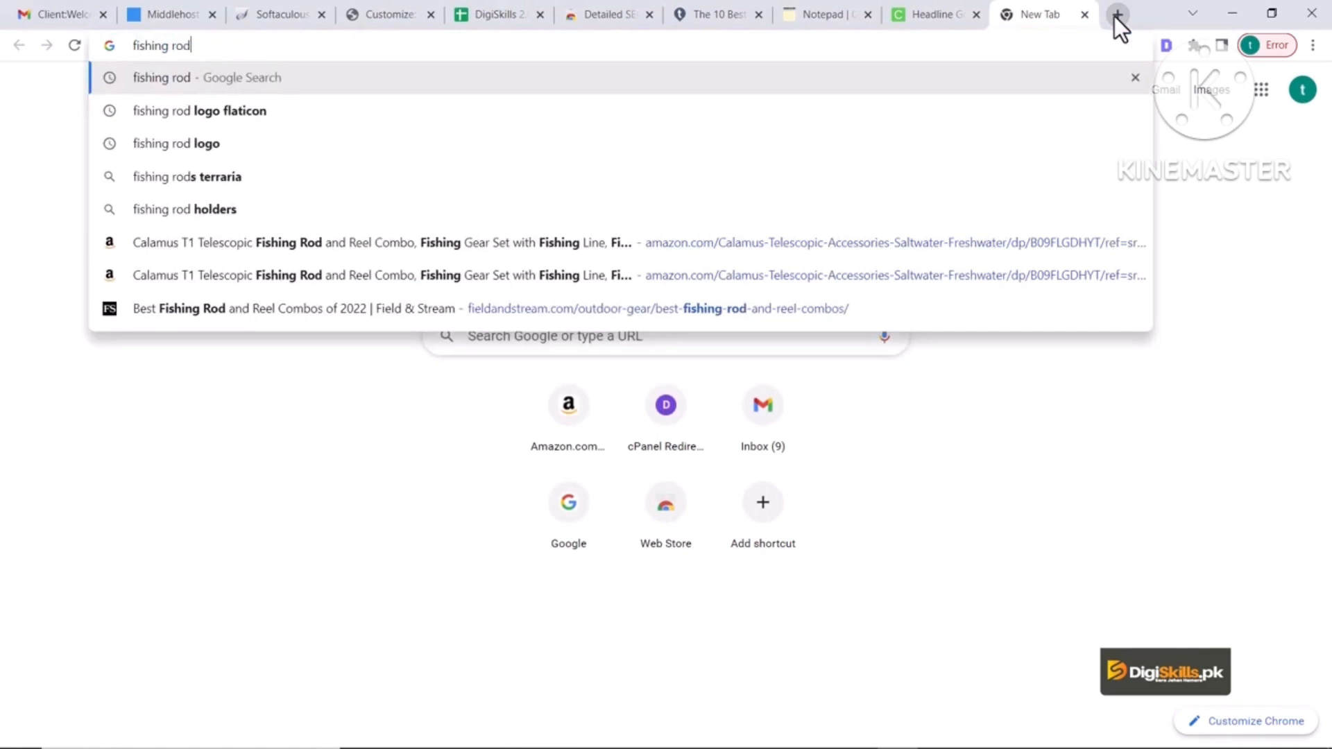
key("Return")
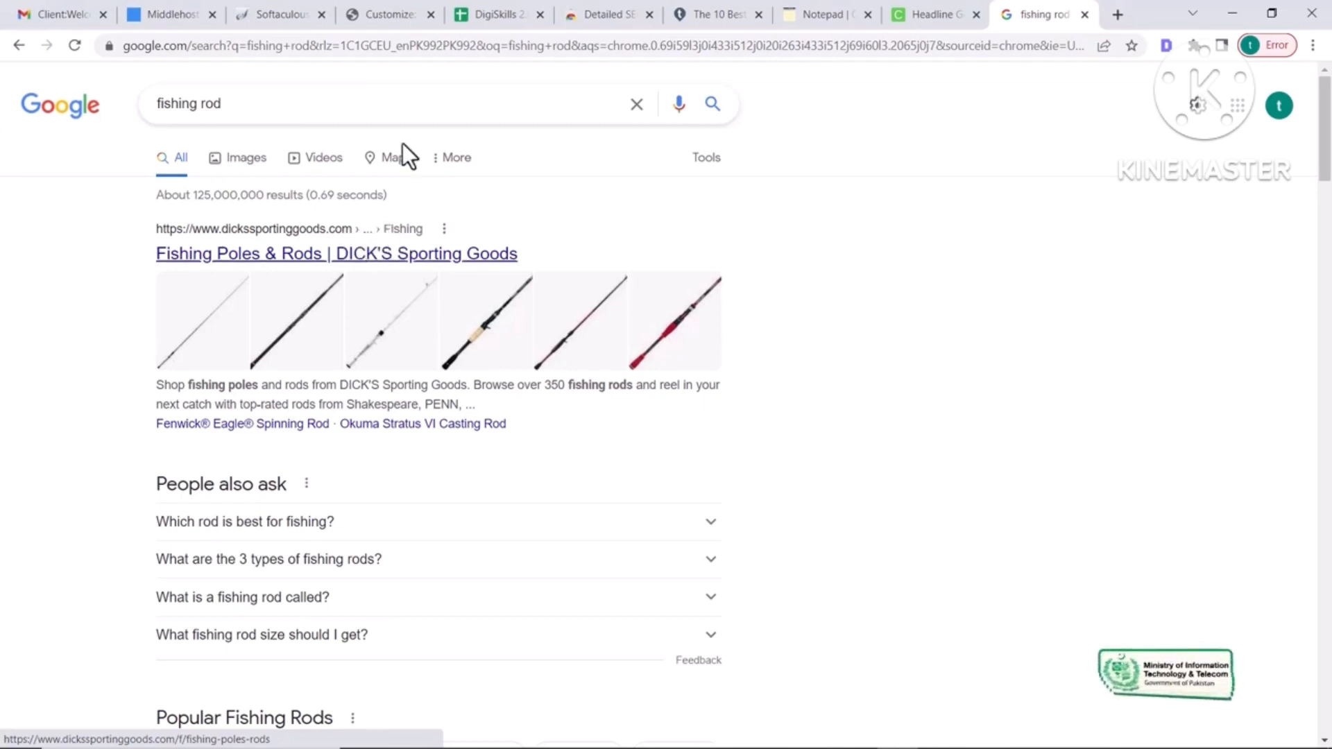
left_click(385, 14)
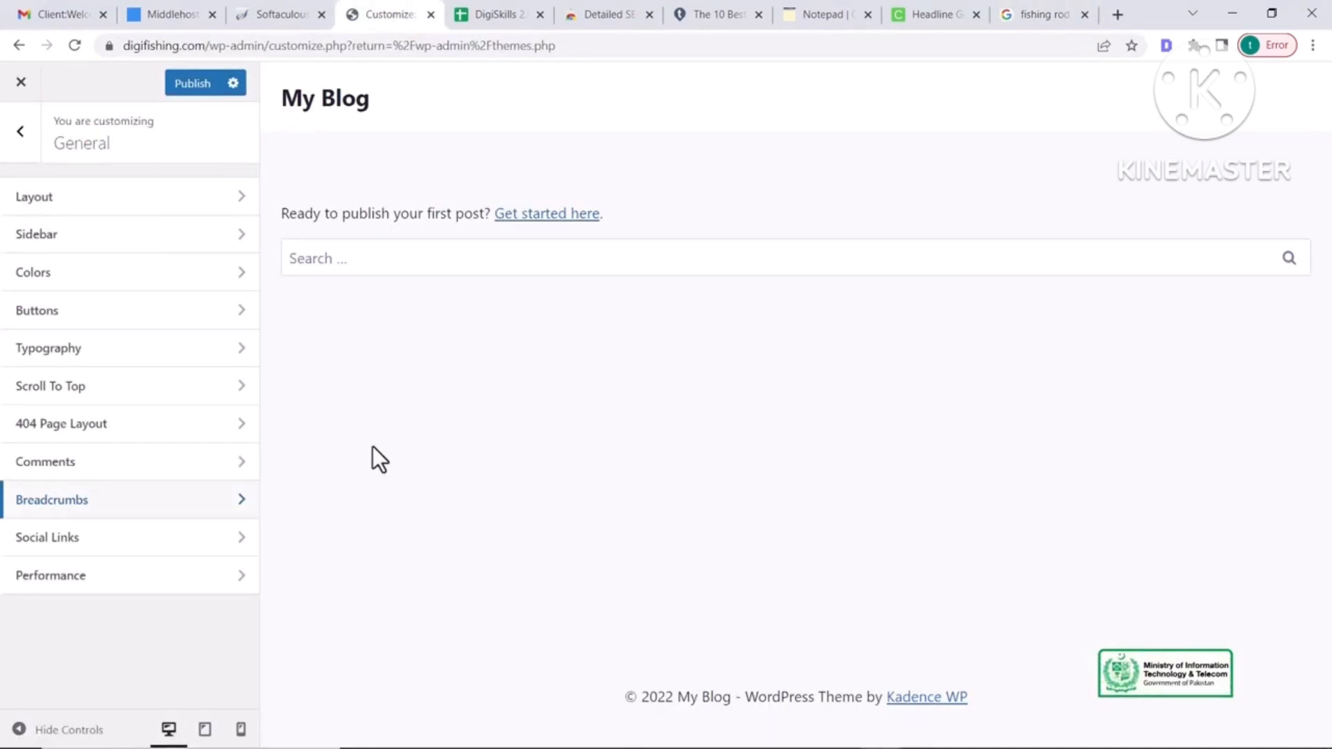
Review the social network link fields in the Social Links settings, from Facebook to Flickr, and return to the General options
left_click(153, 540)
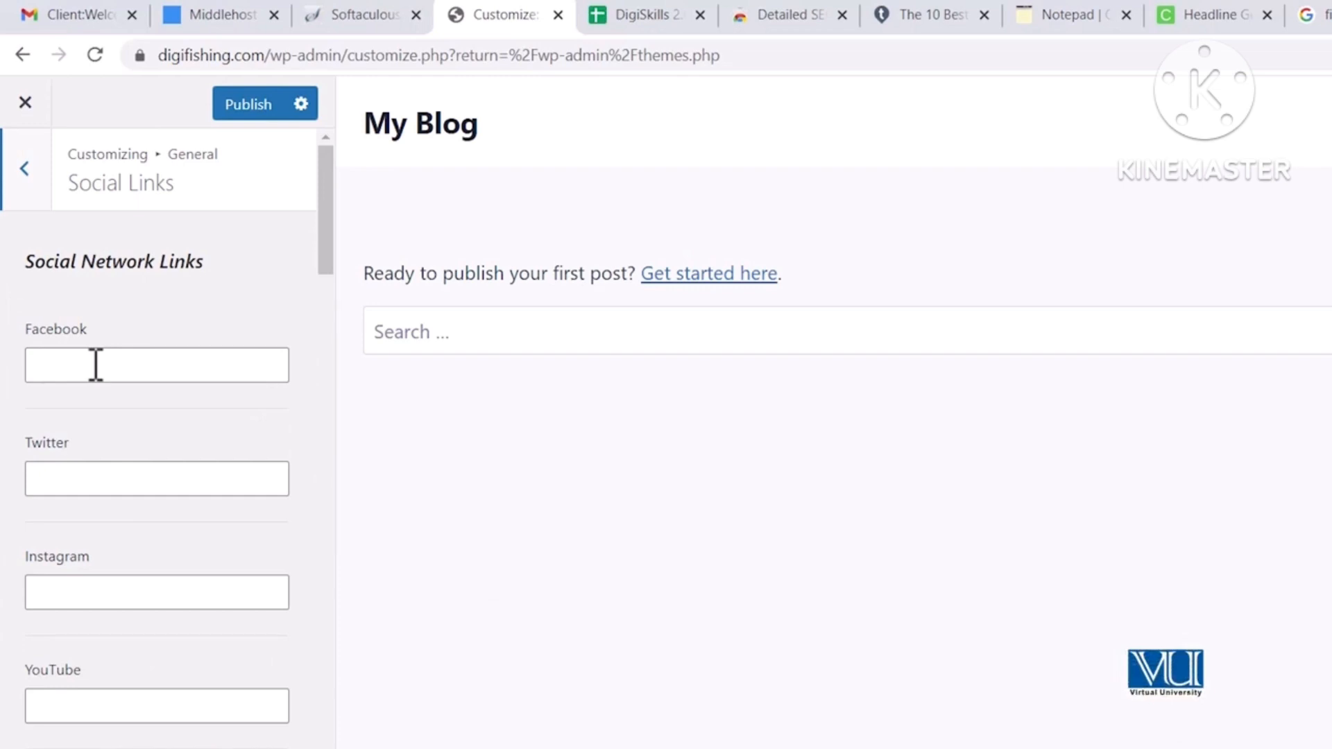
scroll(199, 522, "down", 6)
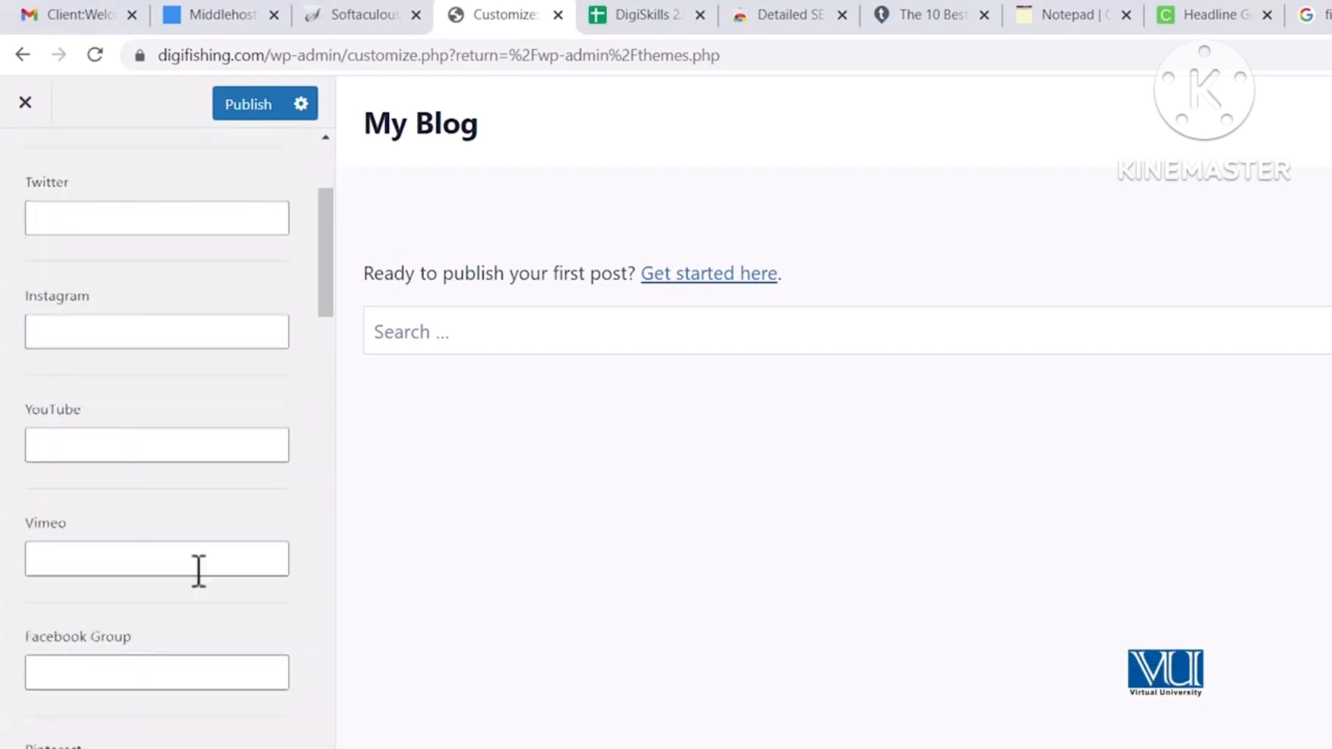
scroll(110, 497, "down", 20)
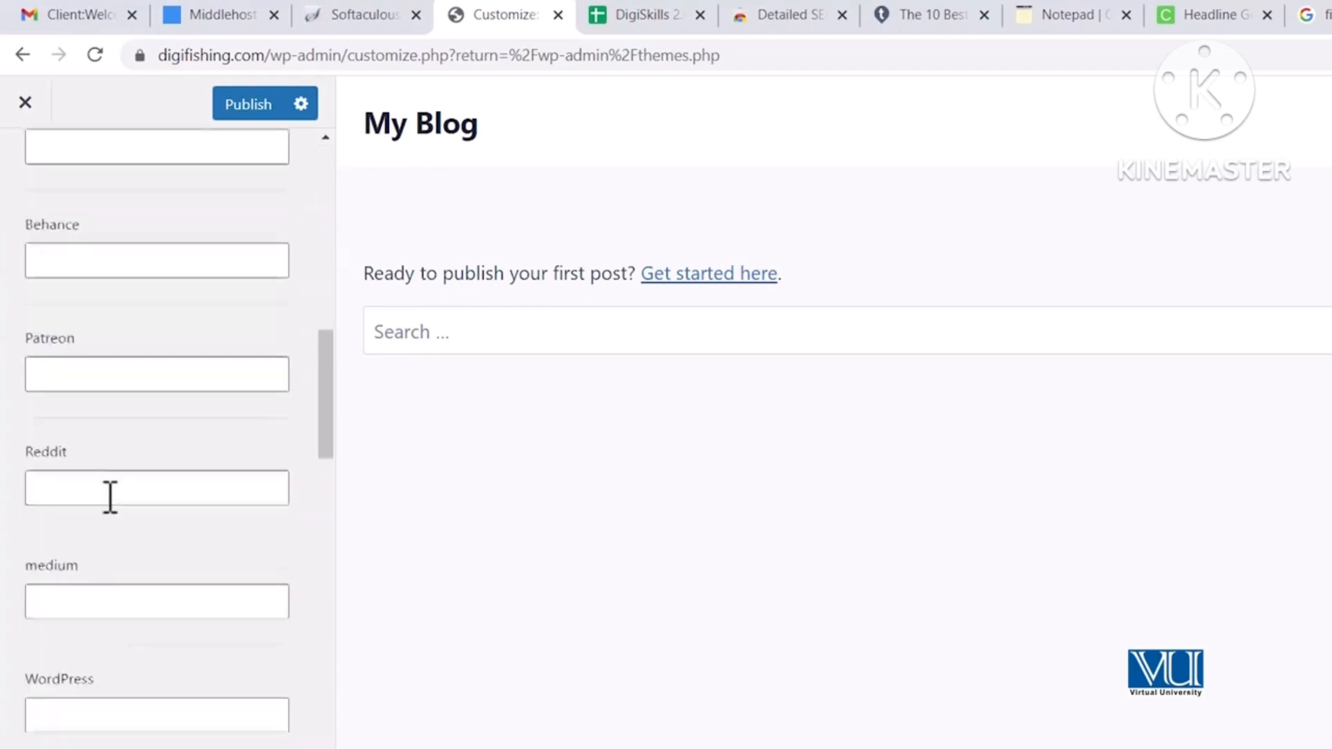
scroll(148, 591, "down", 20)
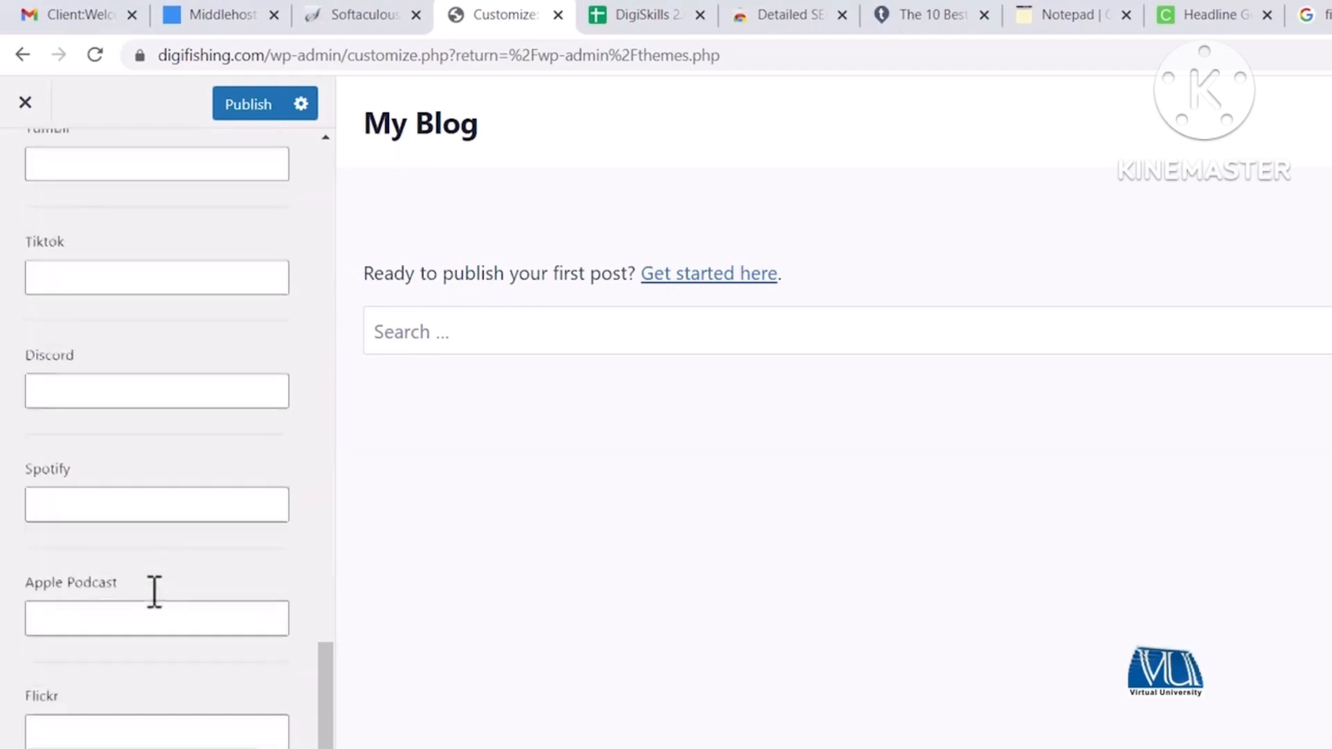
scroll(148, 591, "up", 2)
scroll(149, 590, "up", 20)
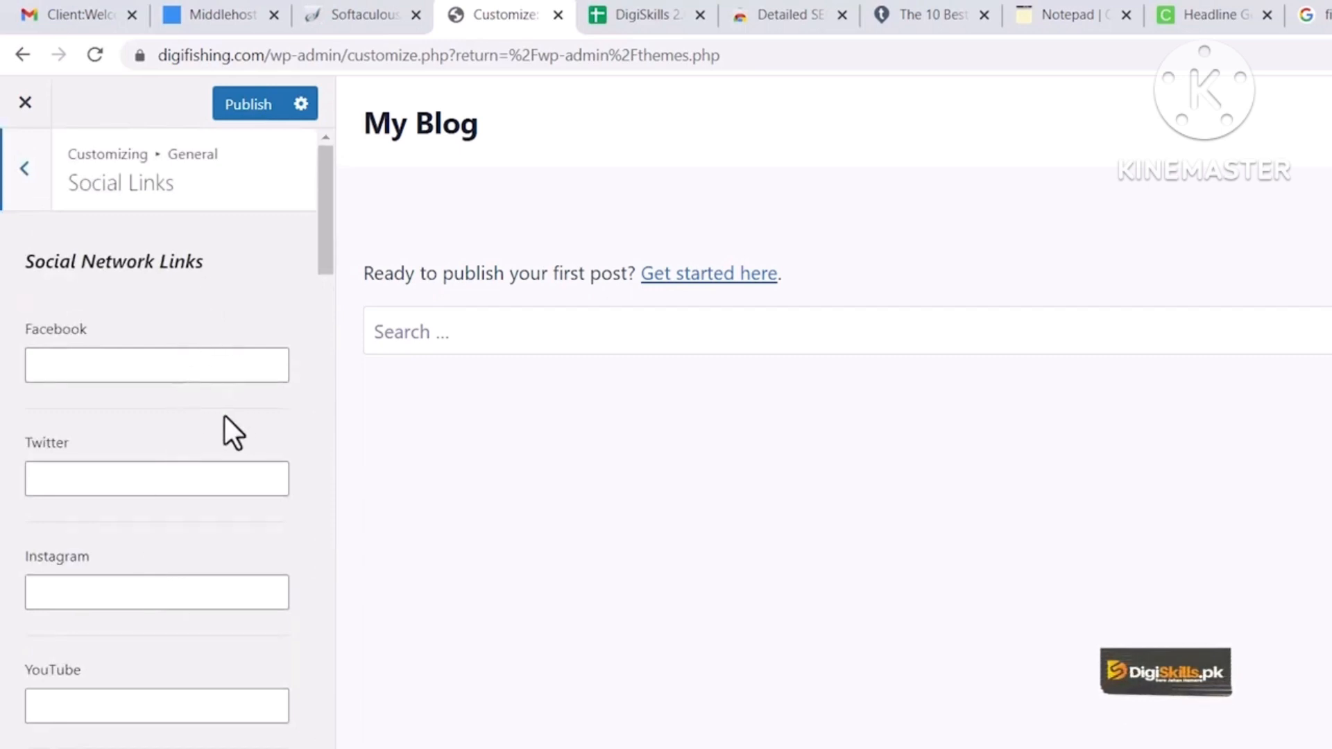
left_click(27, 201)
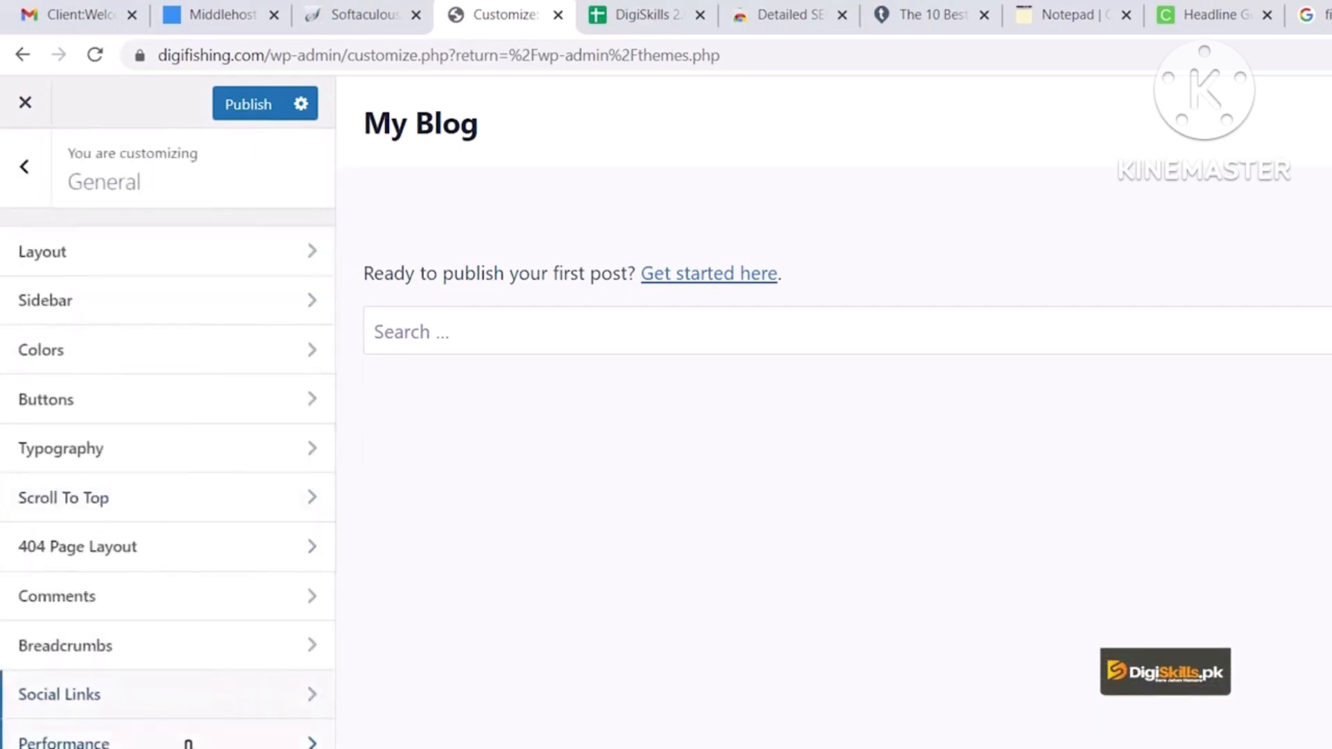
Enable Load Google Fonts Locally, CSS Preload and Lightbox in the Performance settings, and publish the changes
left_click(188, 742)
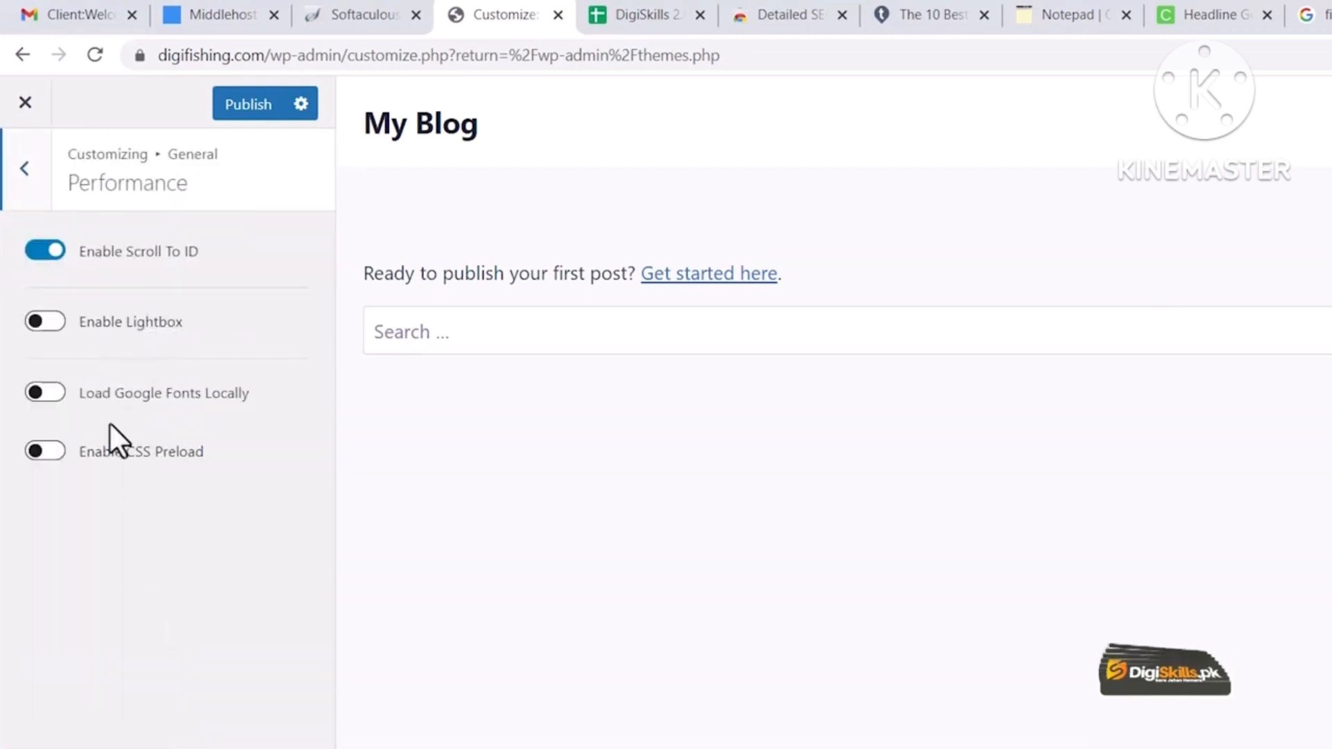
left_click(55, 401)
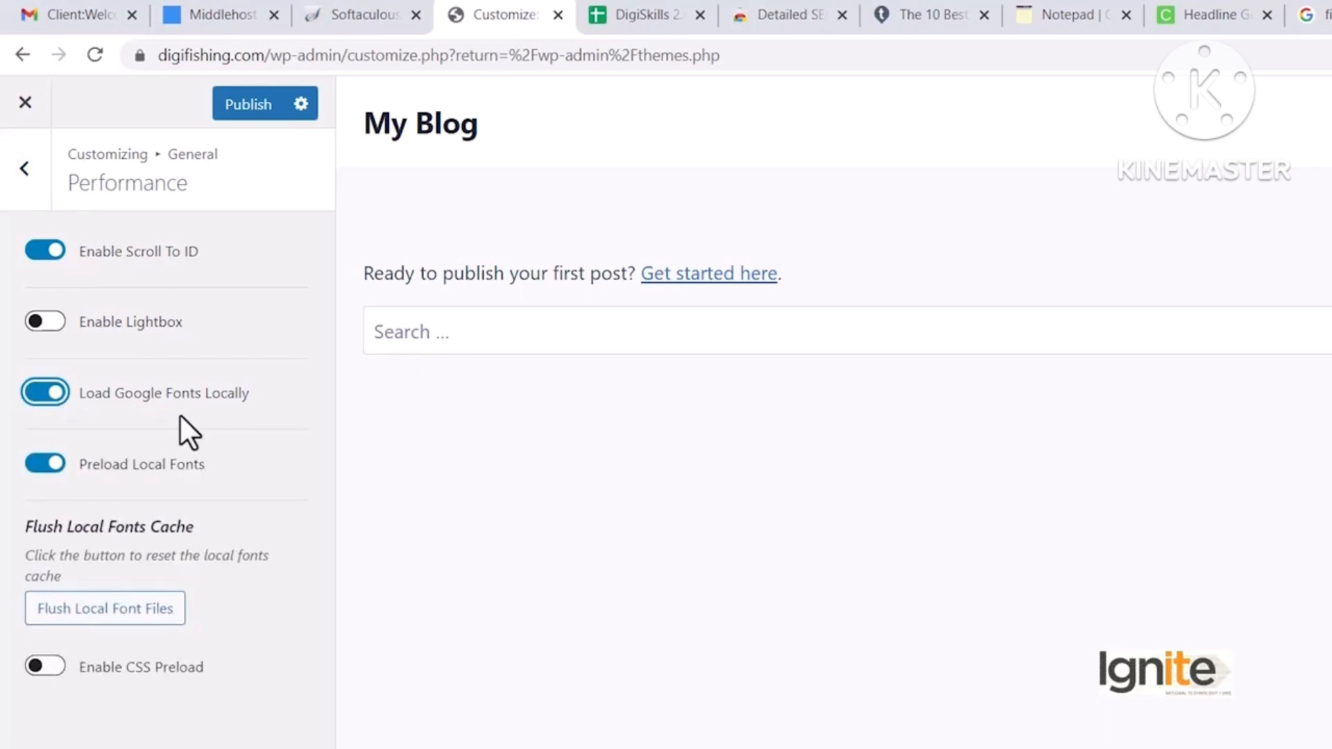
left_click(50, 321)
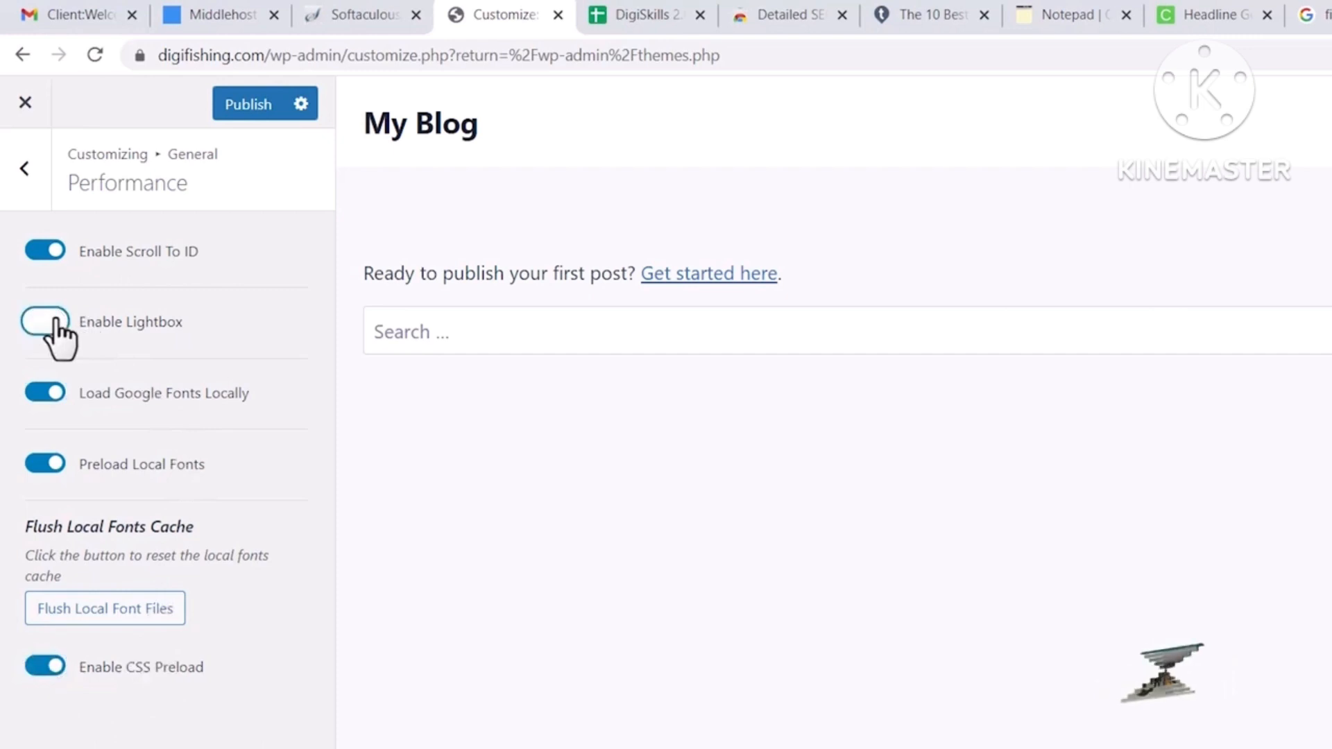
left_click(229, 111)
left_click(27, 170)
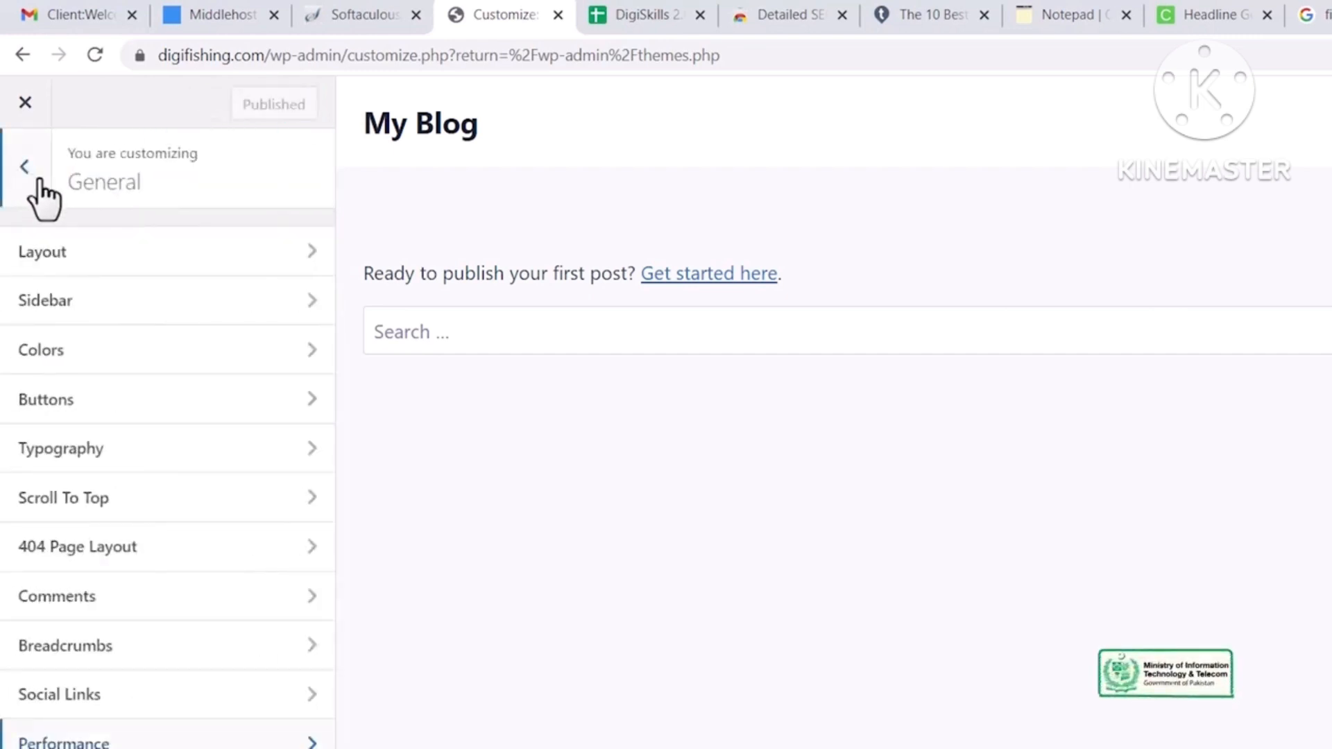
Open the Logo settings of the Header section and upload the fishing PNG from the Downloads folder
left_click(25, 166)
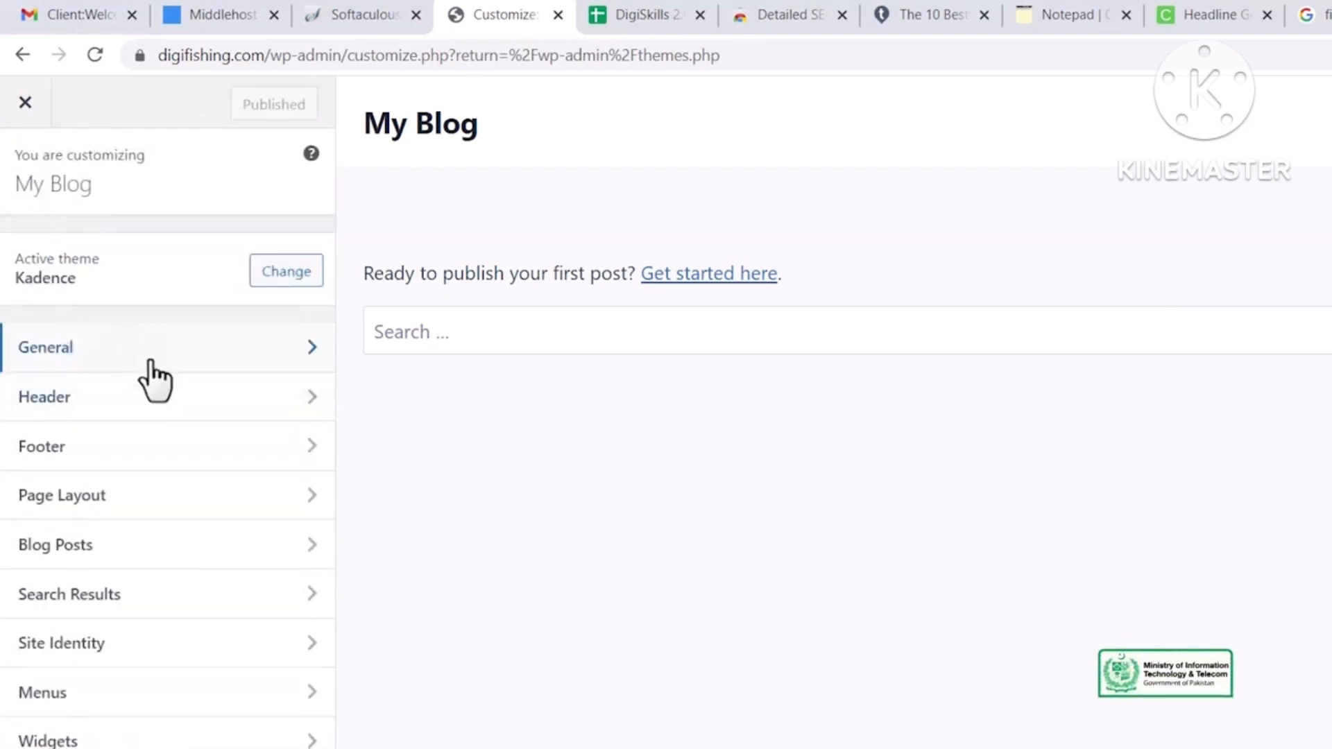
left_click(158, 418)
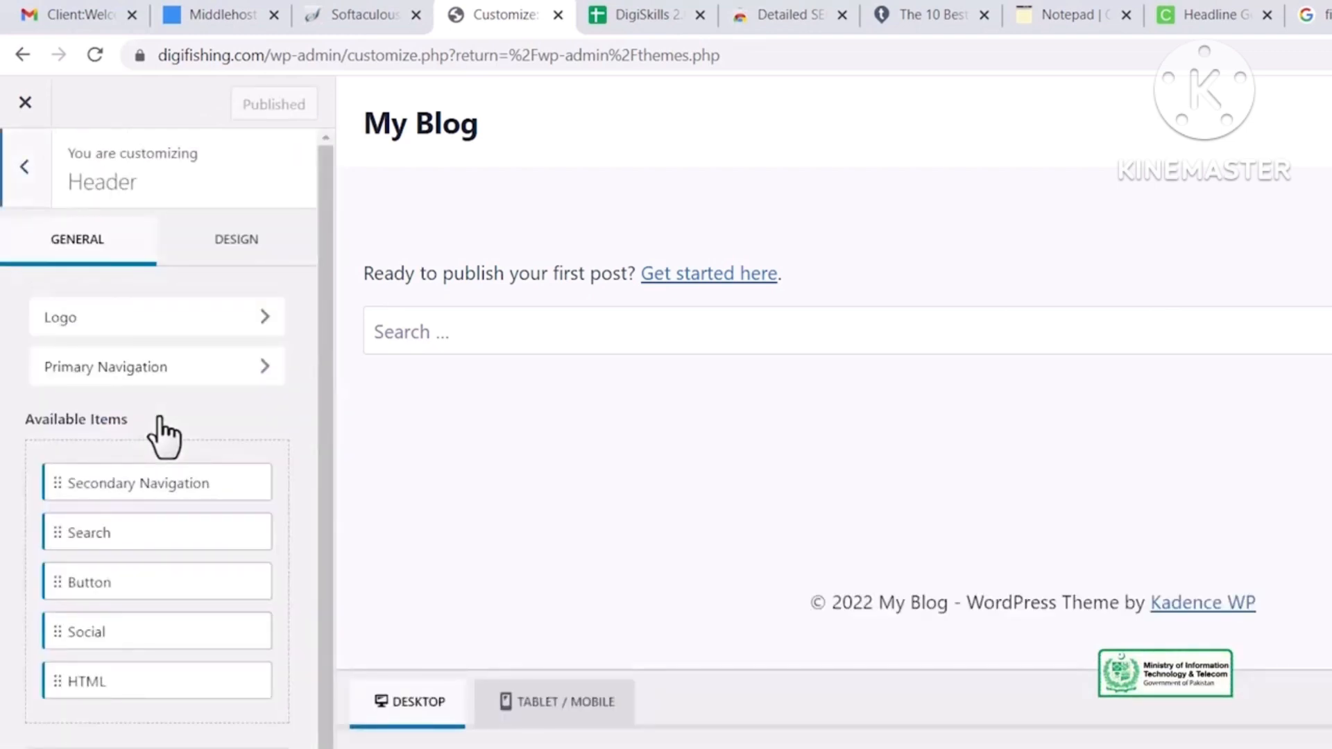
left_click(167, 320)
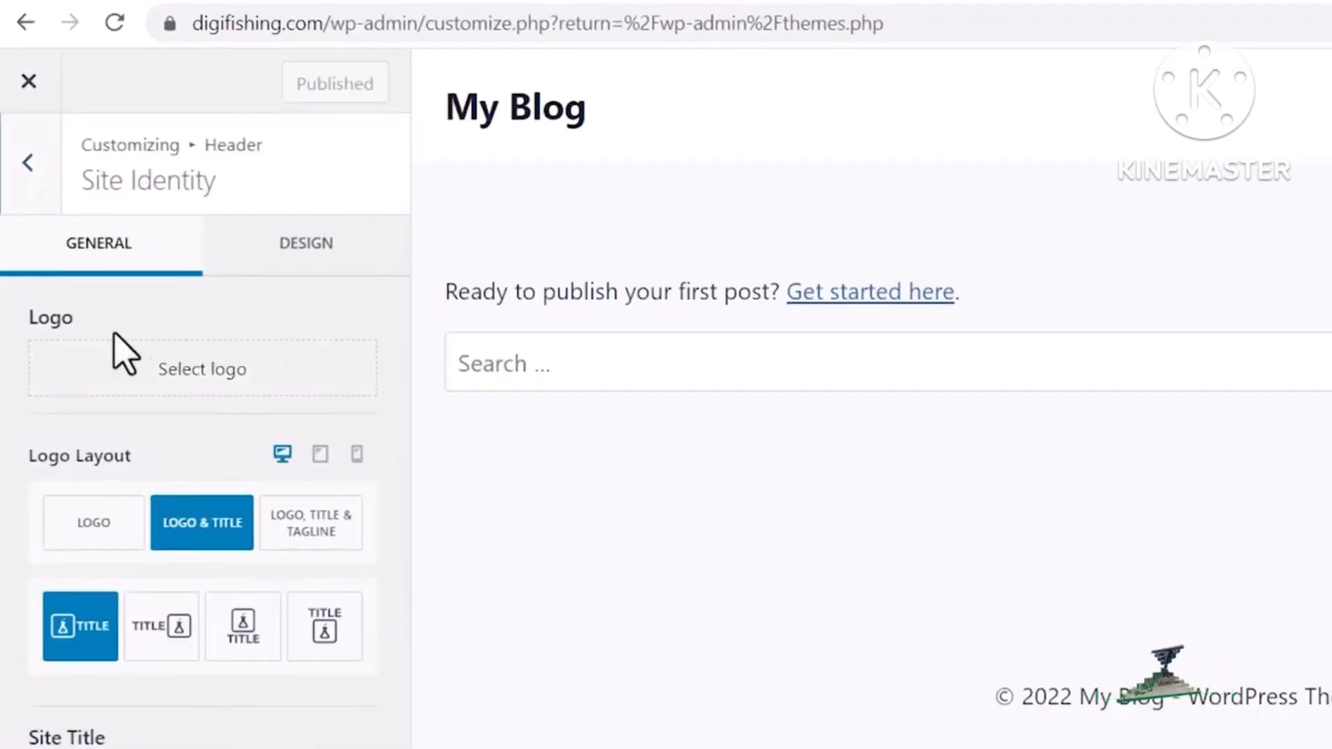
left_click(217, 378)
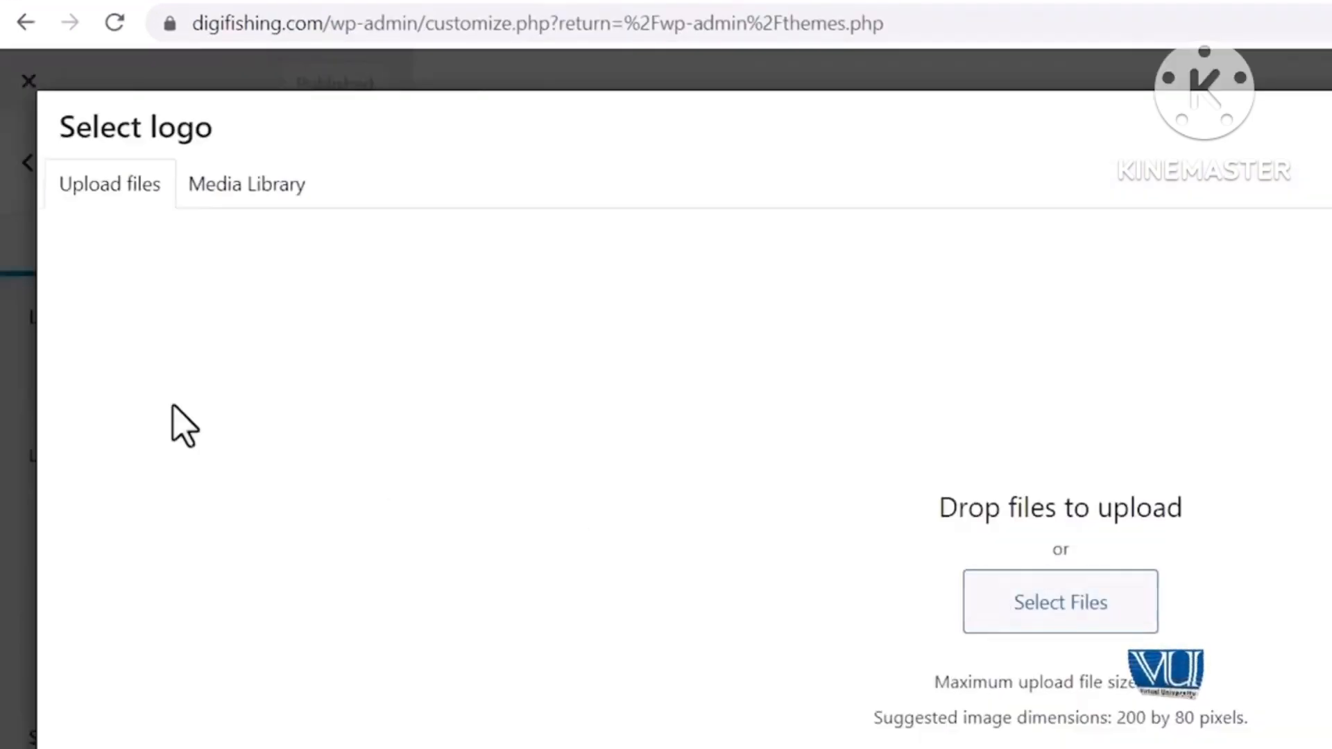
left_click(1013, 602)
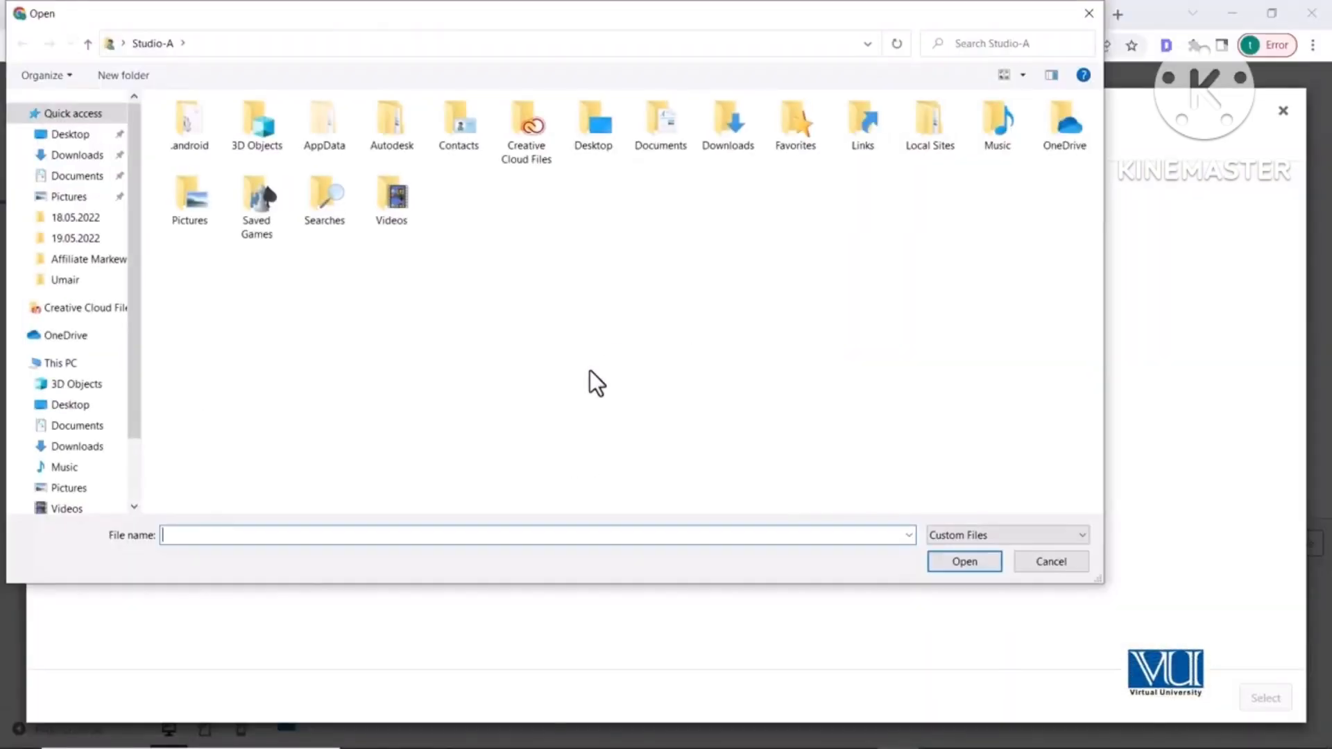
left_click(78, 155)
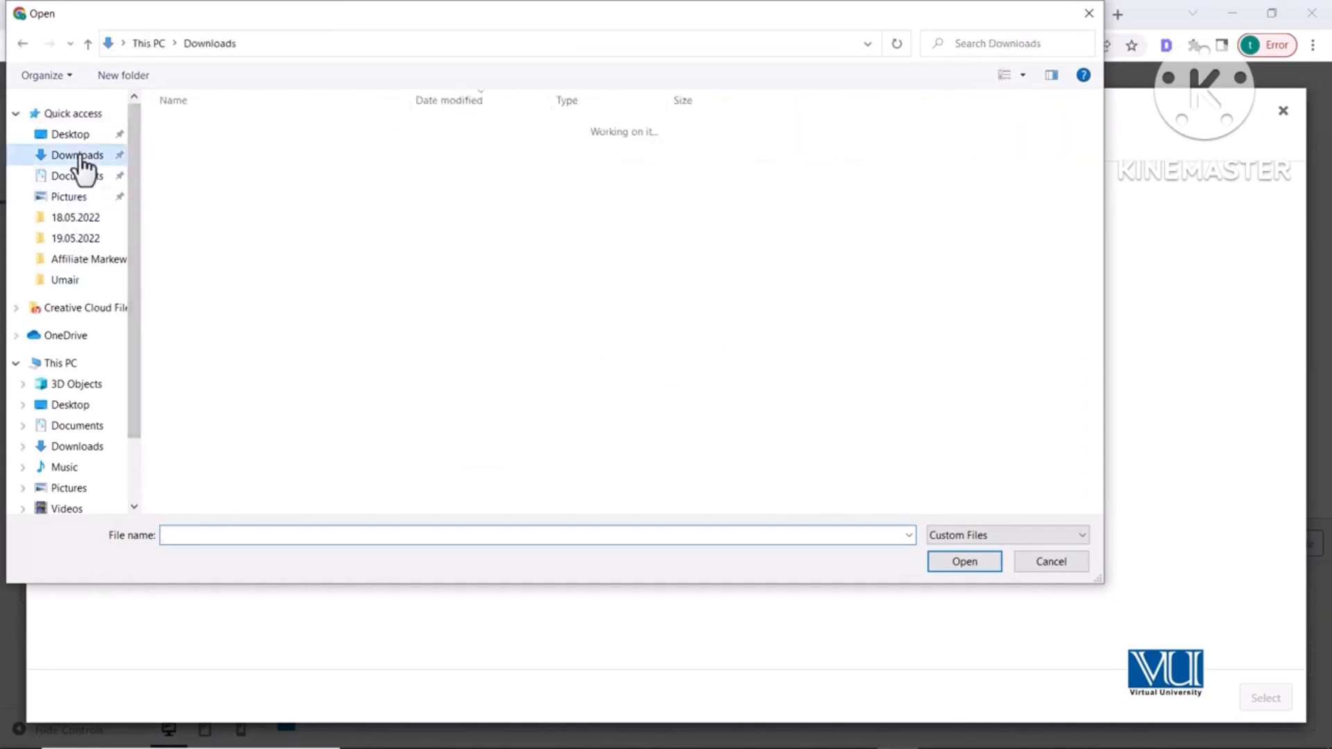
left_click(222, 150)
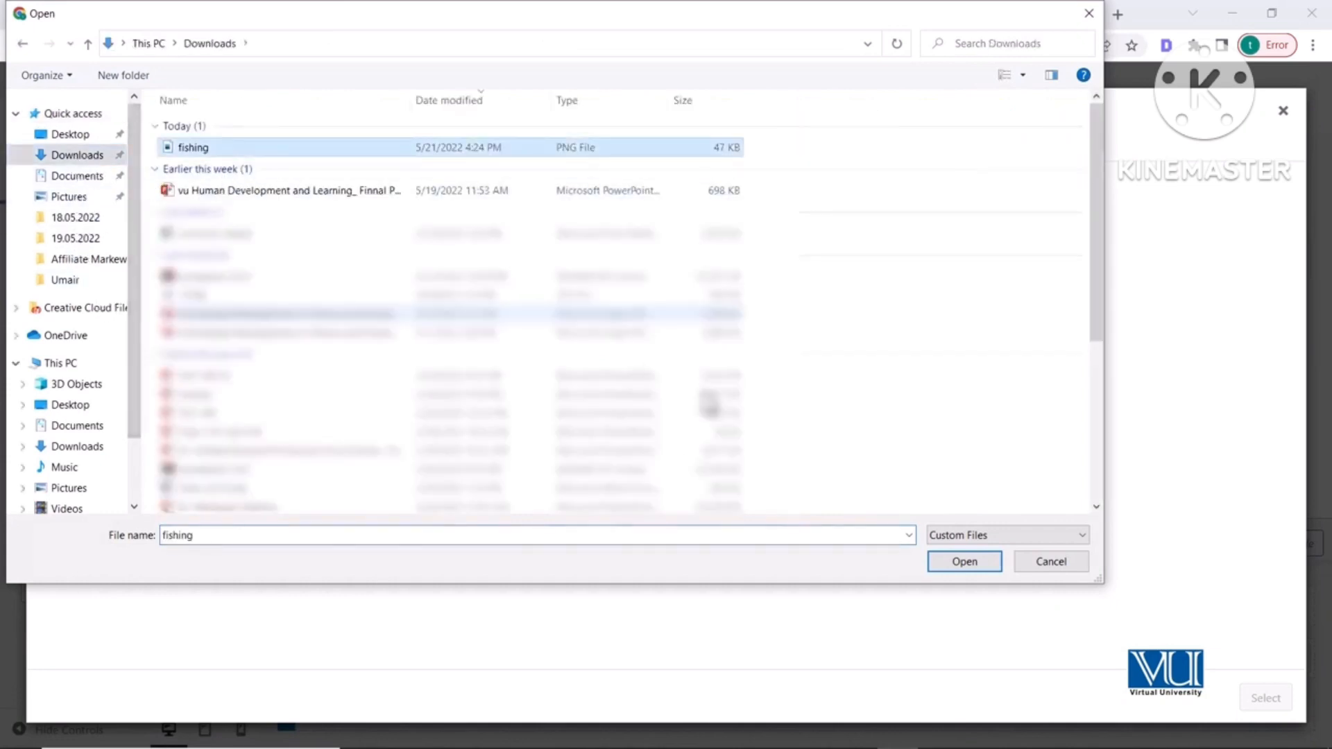
left_click(964, 562)
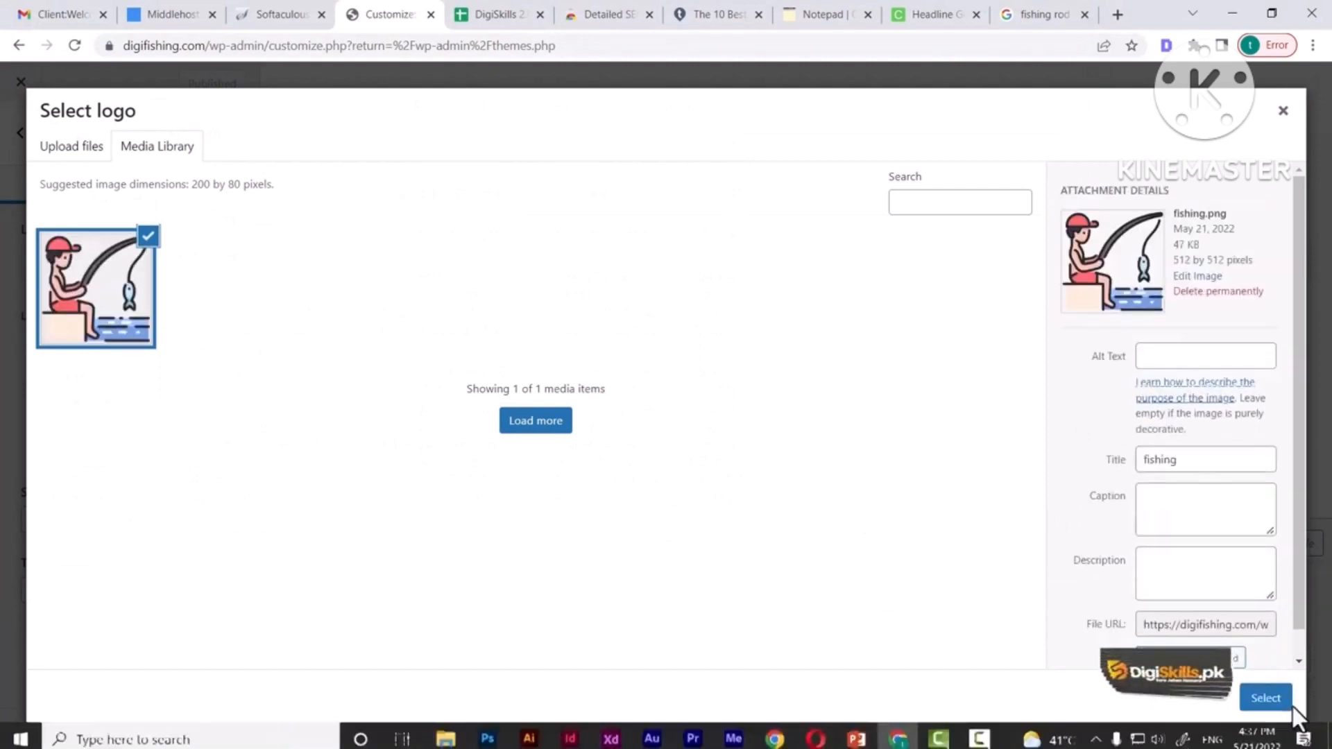
Select the uploaded fishing.png as the site logo, try shifting the crop area upward, and skip cropping
left_click(1265, 698)
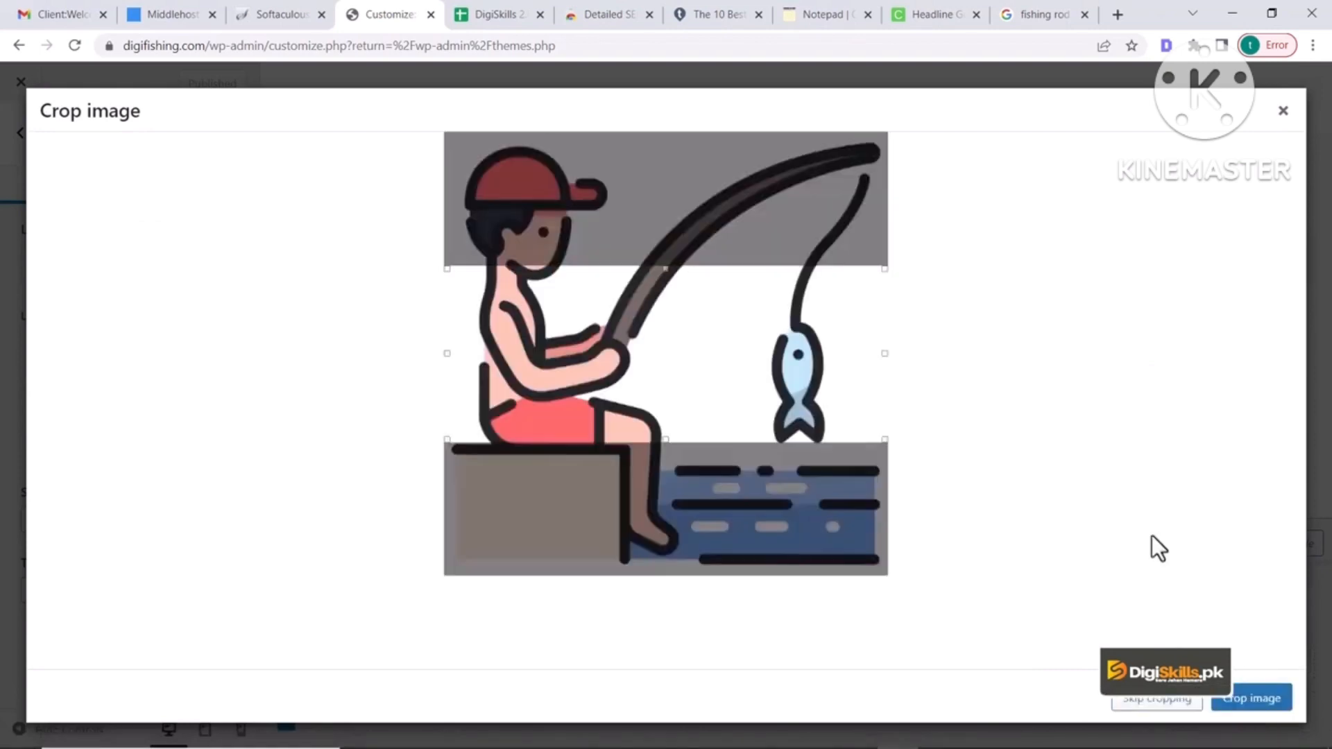
left_click_drag(651, 320, 659, 233)
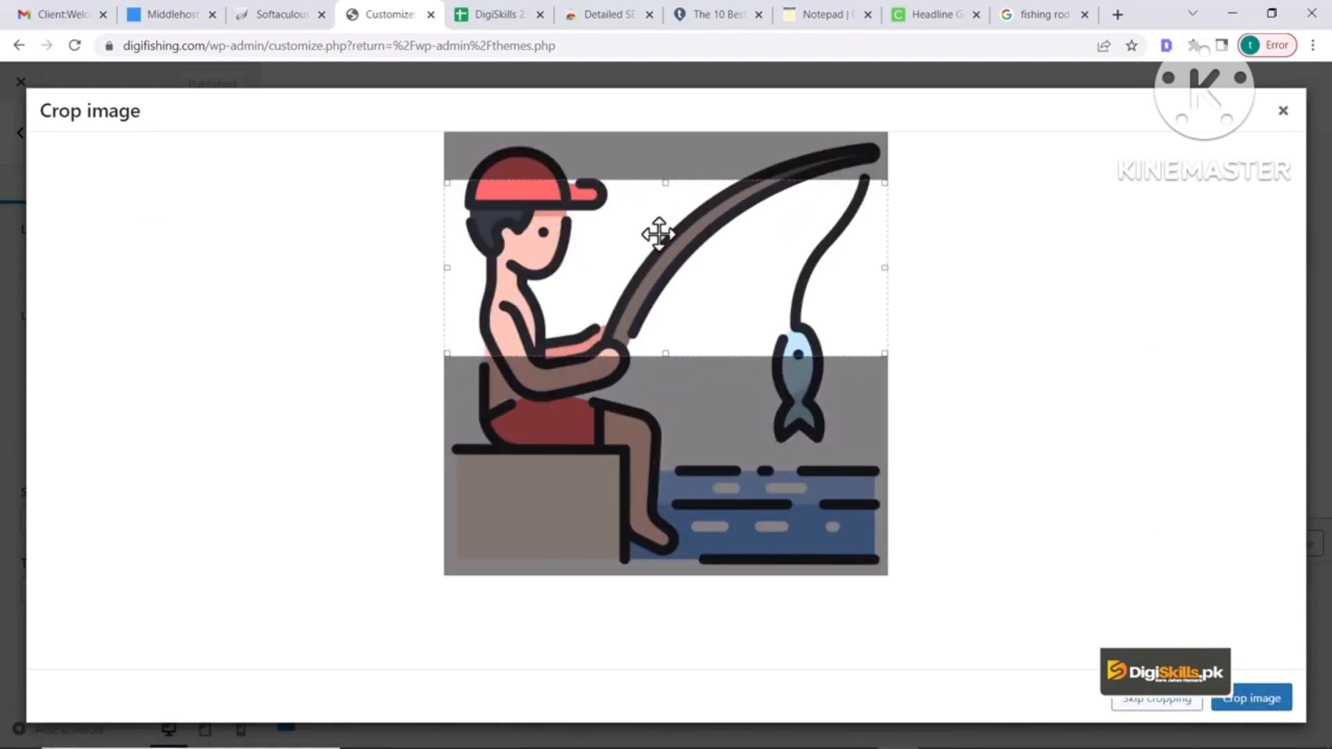
left_click(1143, 703)
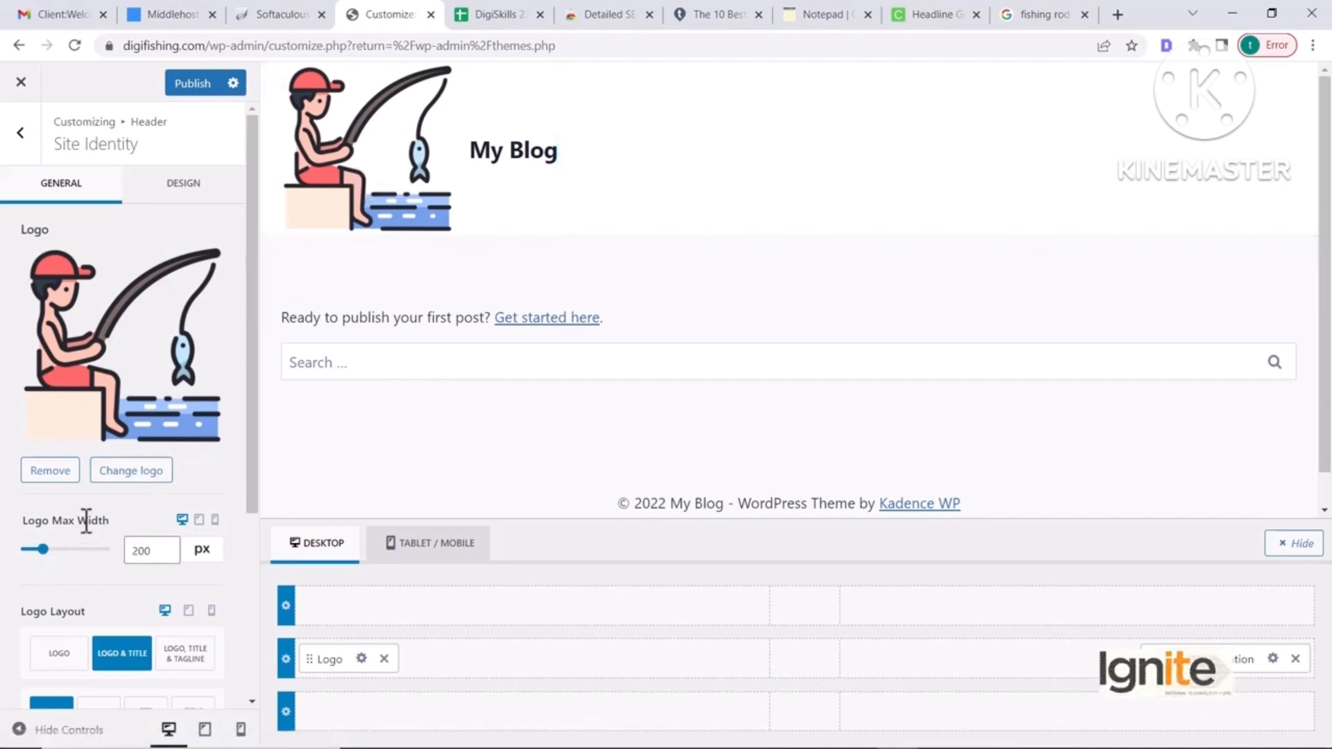
Set the Logo Max Width to 75 px, try the Logo, Title & Tagline layout, and settle on the Logo layout
mouse_move(43, 549)
left_mouse_down()
mouse_move(28, 555)
mouse_move(34, 569)
mouse_move(32, 557)
left_mouse_up()
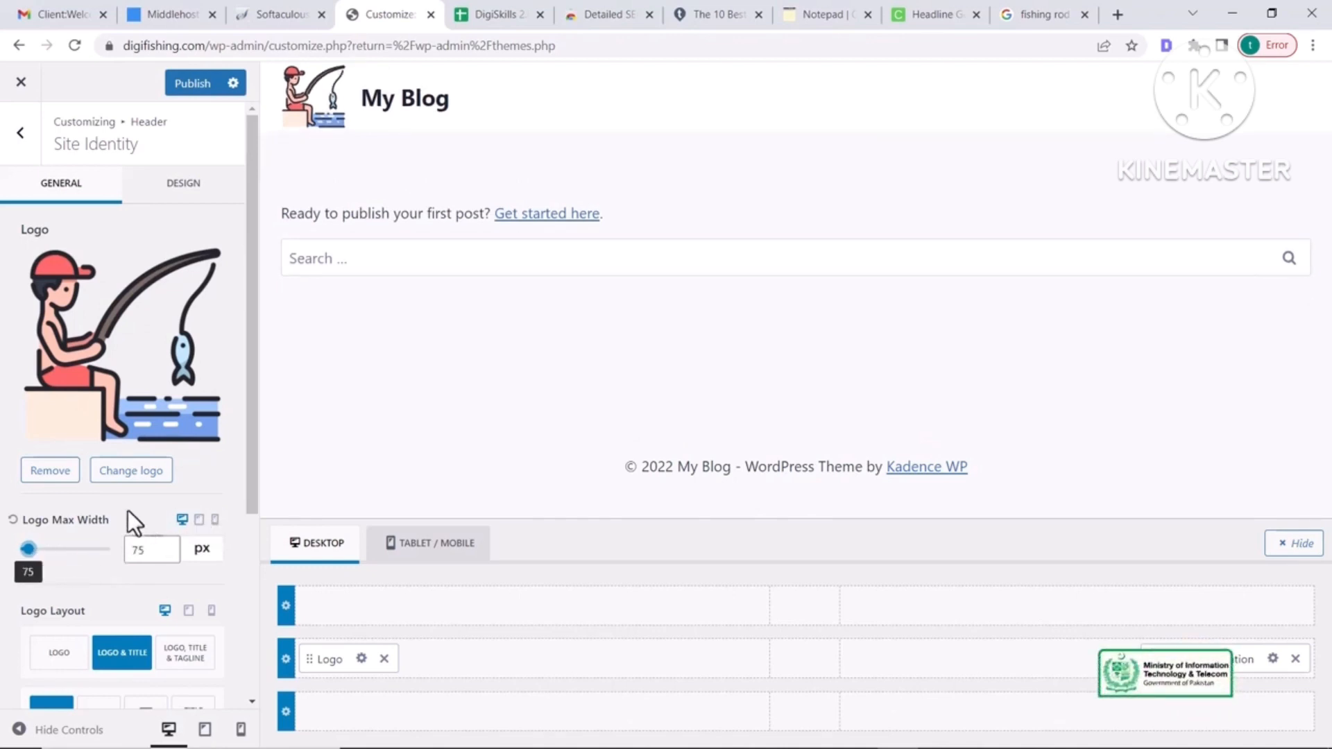
scroll(119, 506, "down", 3)
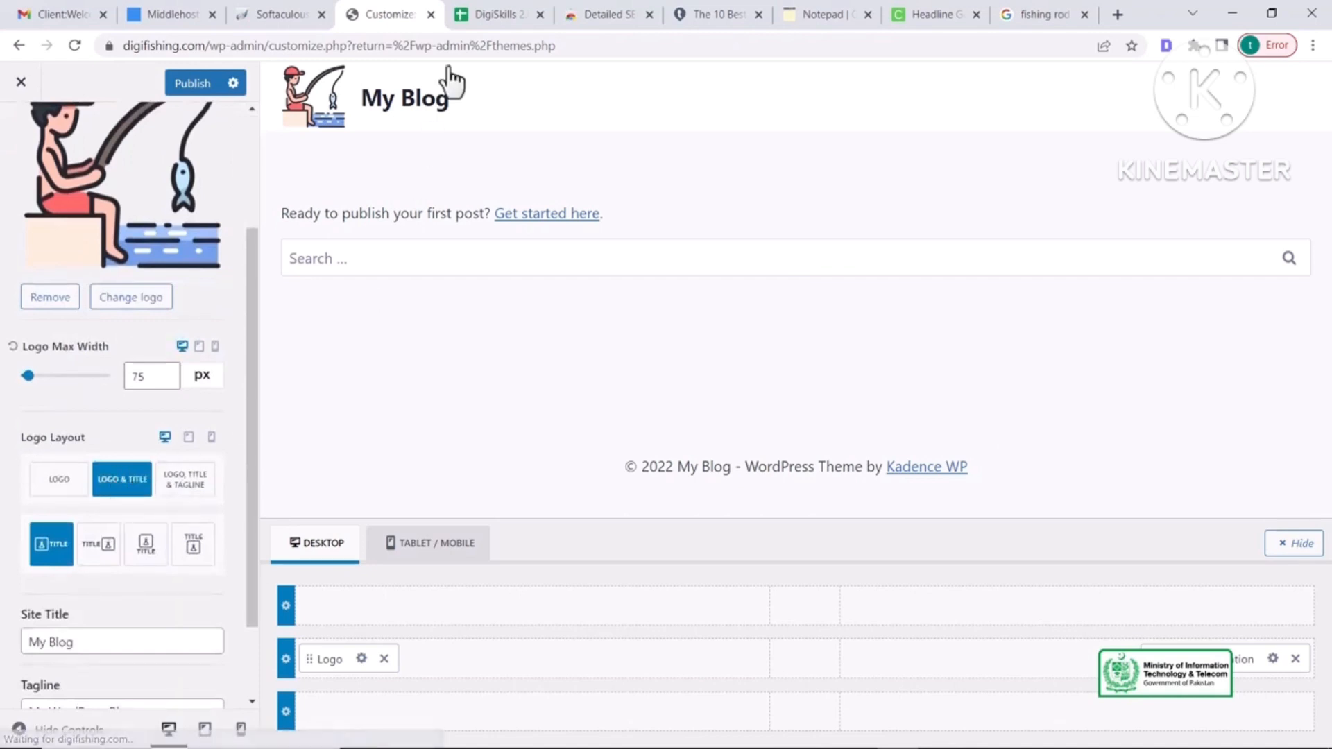
left_click(59, 485)
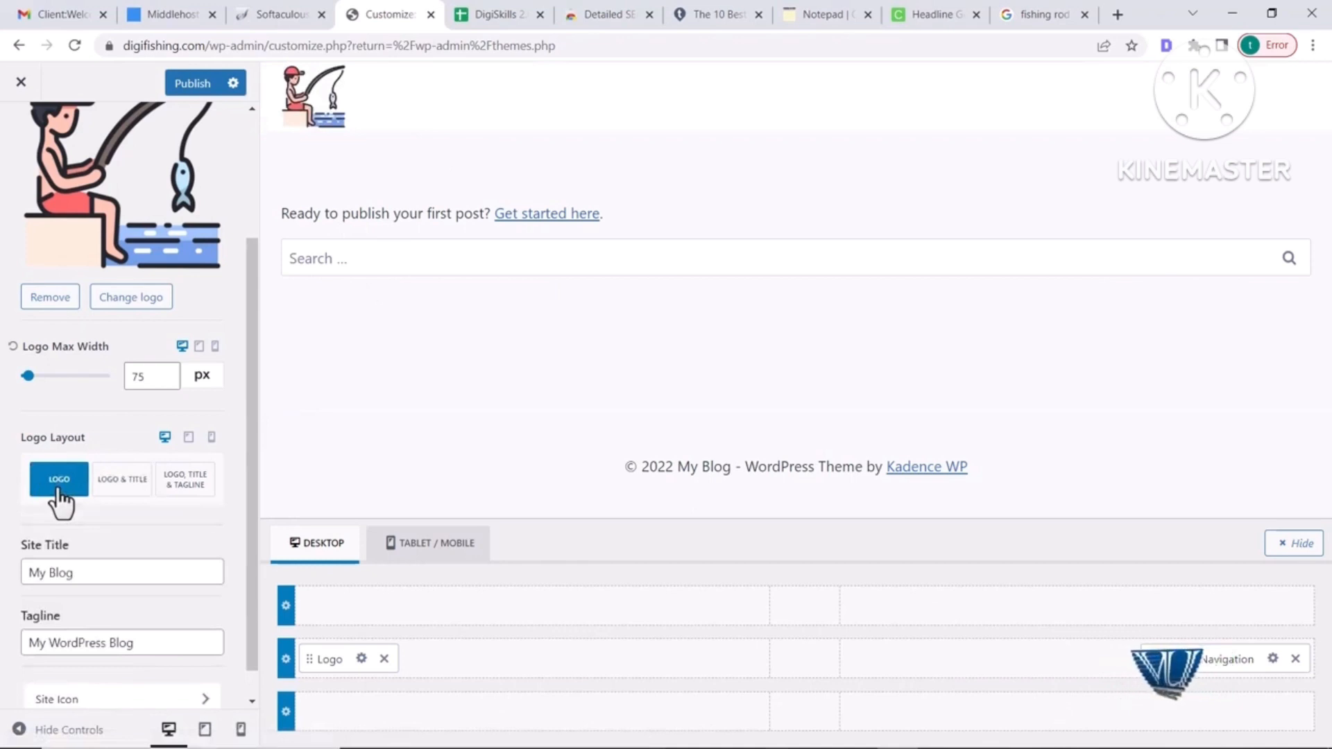
left_click(186, 487)
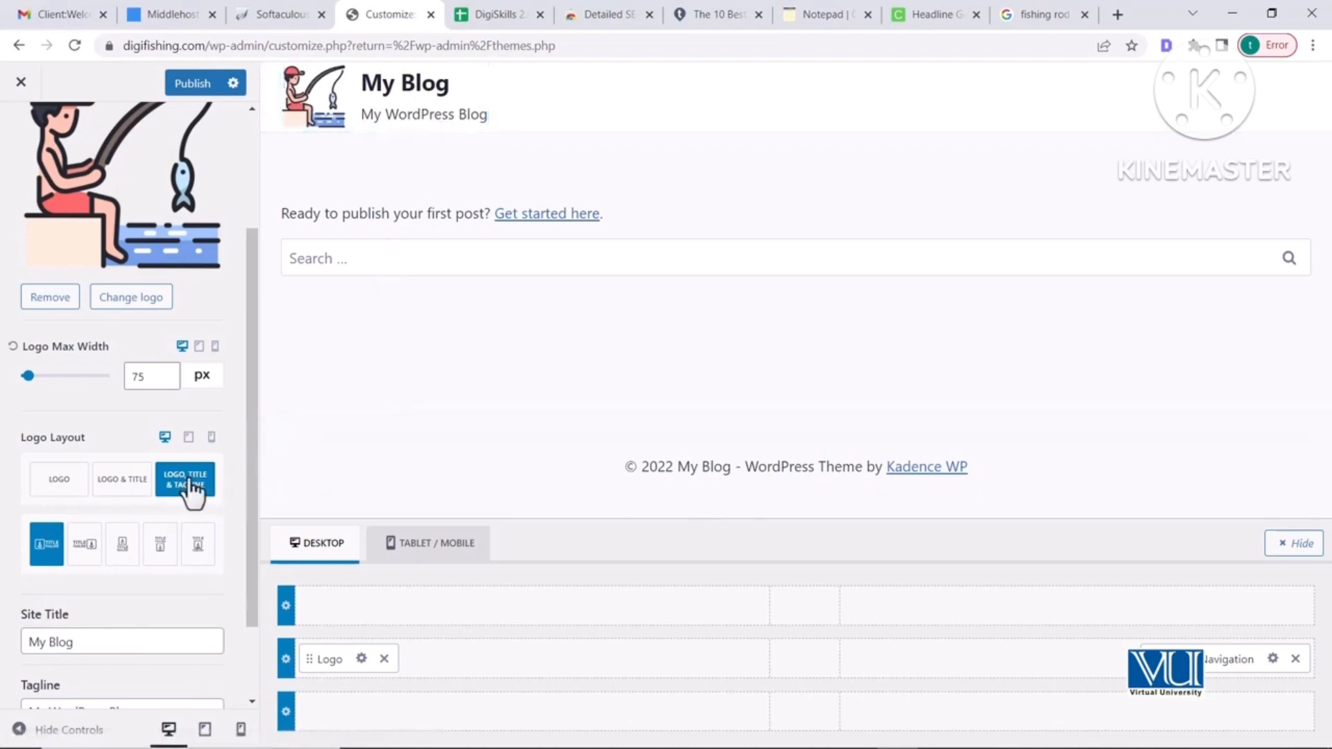
left_click(59, 485)
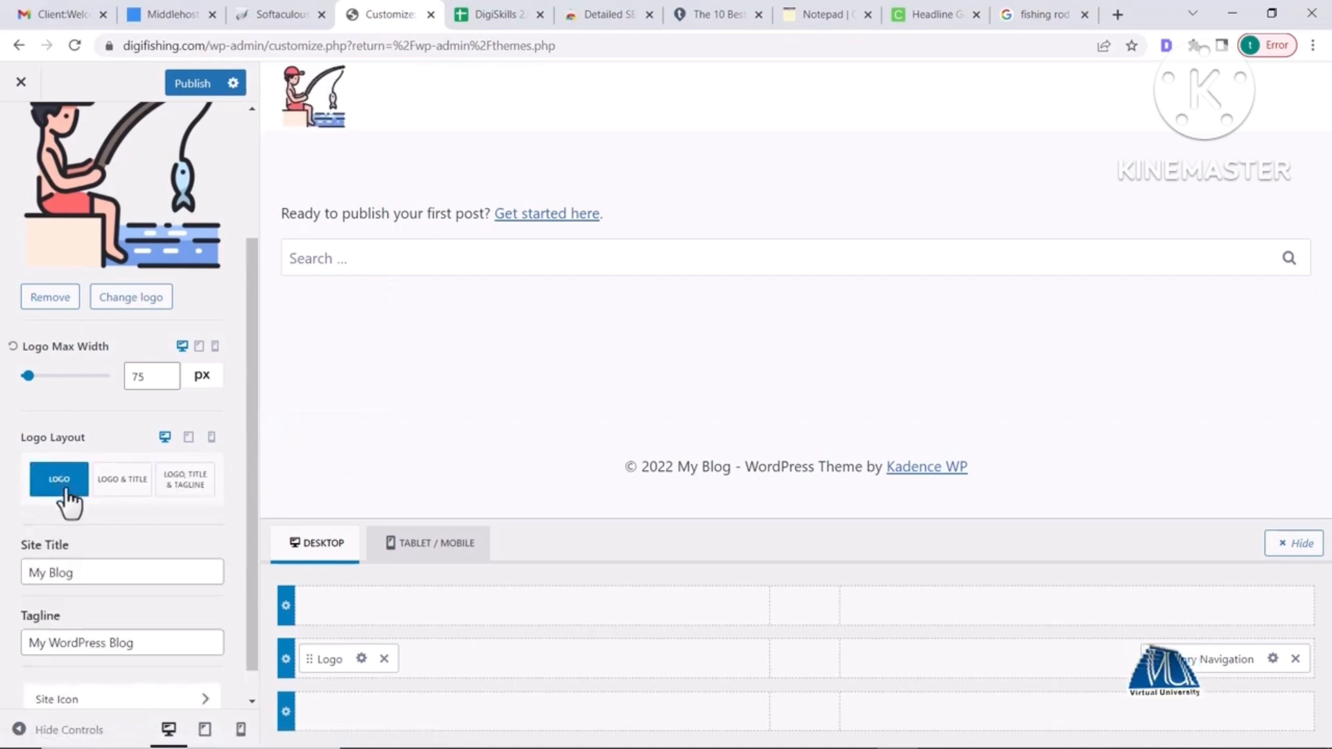
Review the Site Title and Tagline fields and the Site Icon settings with their size requirements
scroll(163, 544, "down", 1)
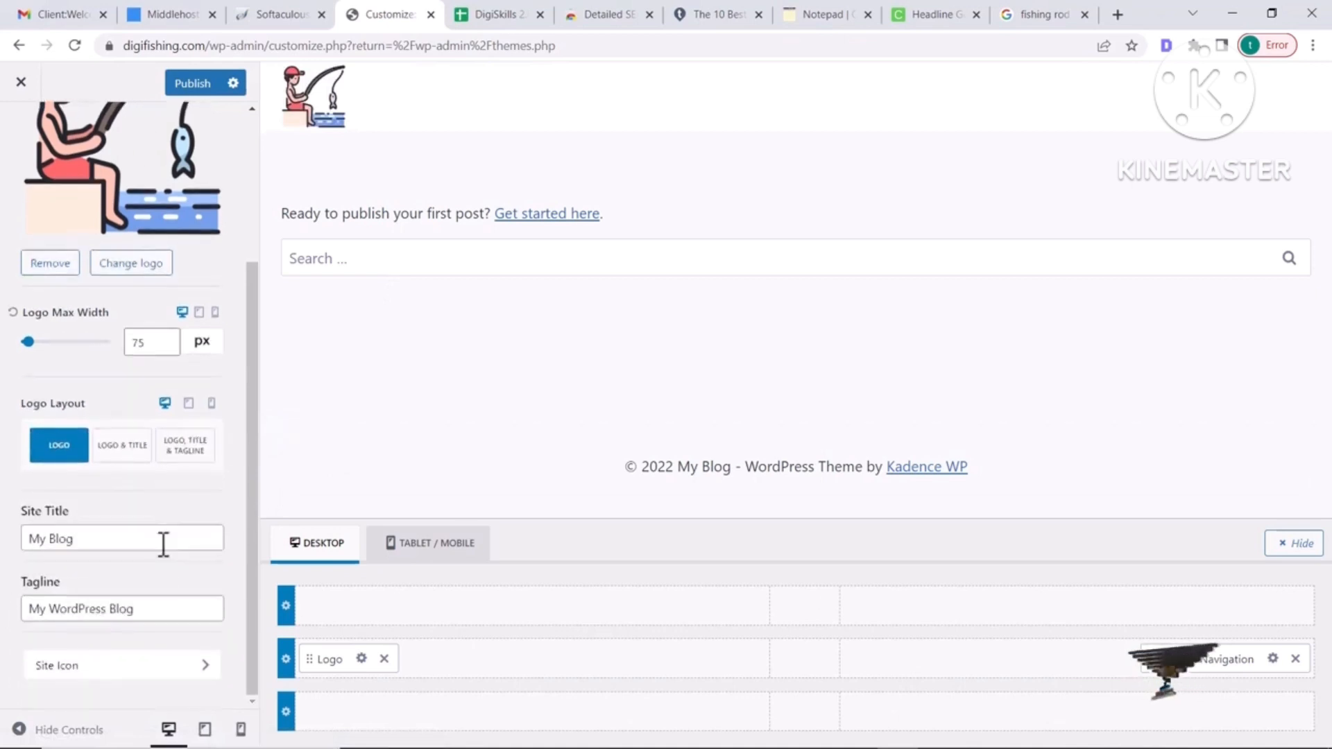
left_click(146, 669)
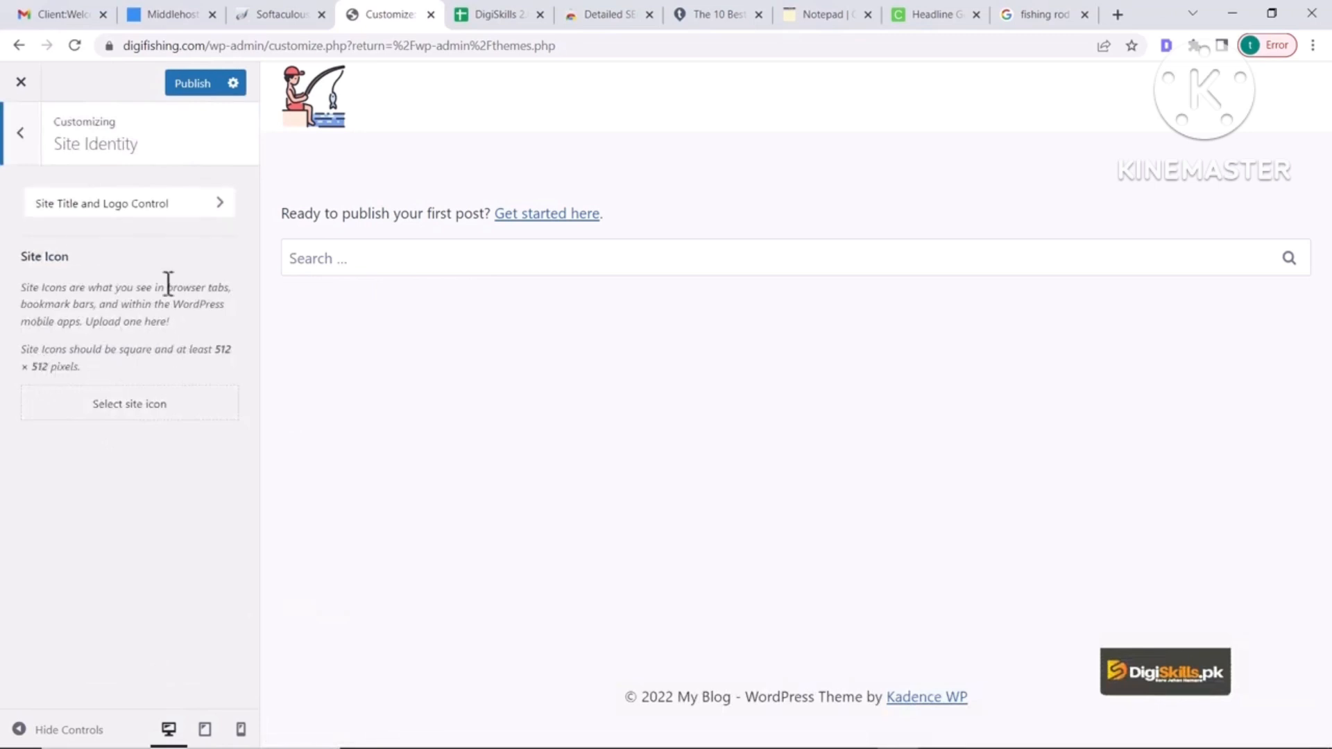
left_click(167, 208)
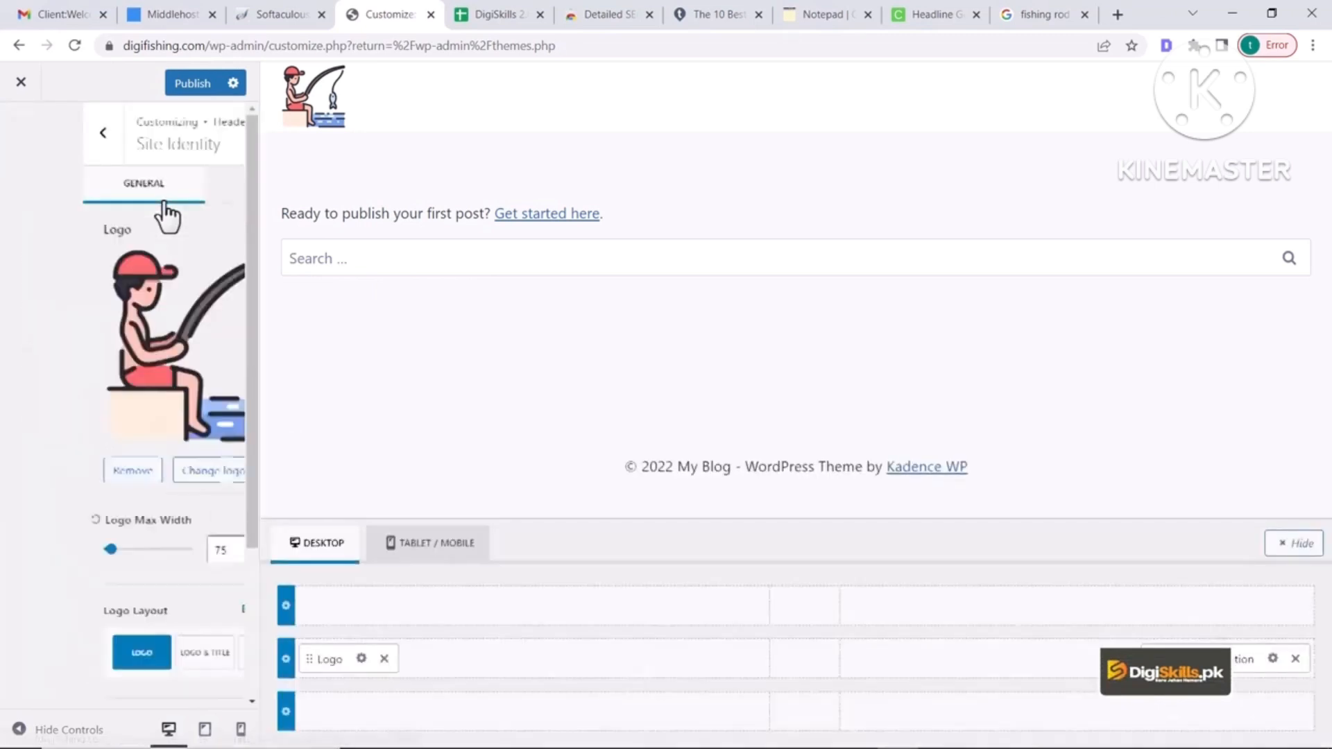
scroll(119, 544, "down", 3)
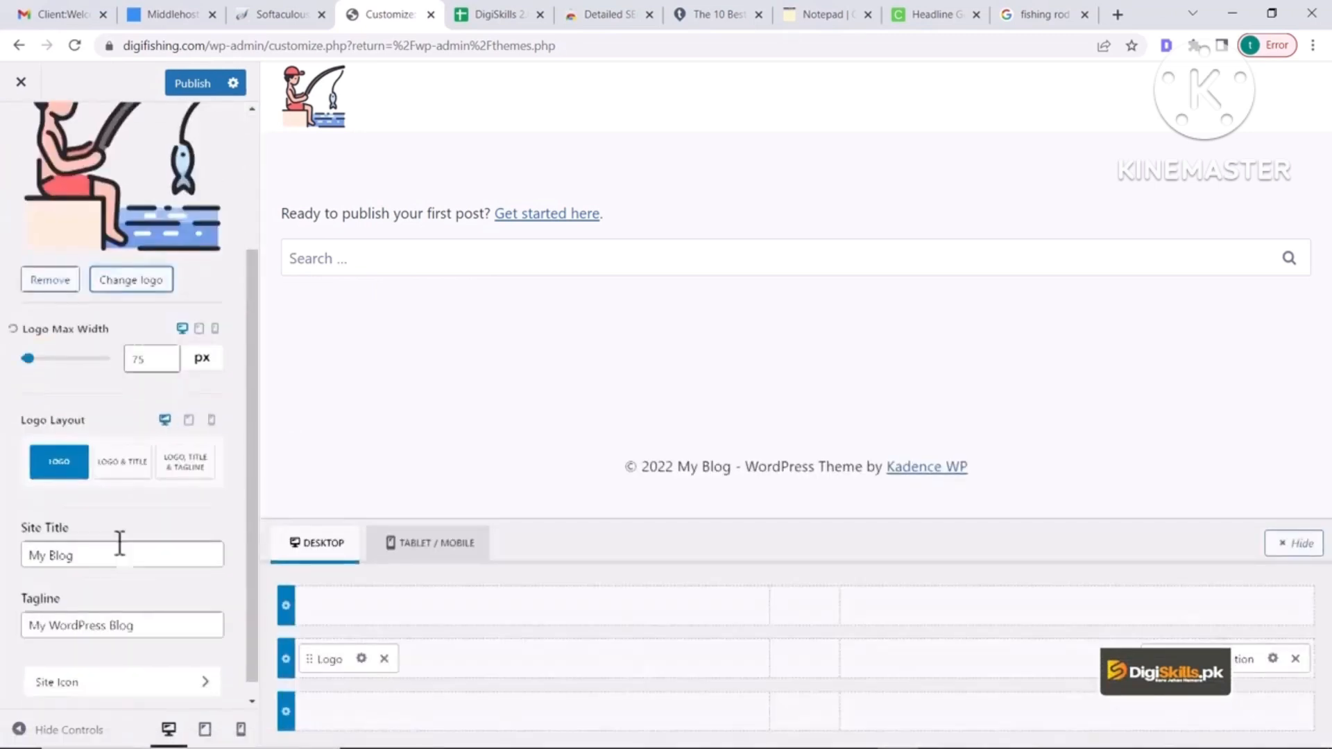
left_click(111, 683)
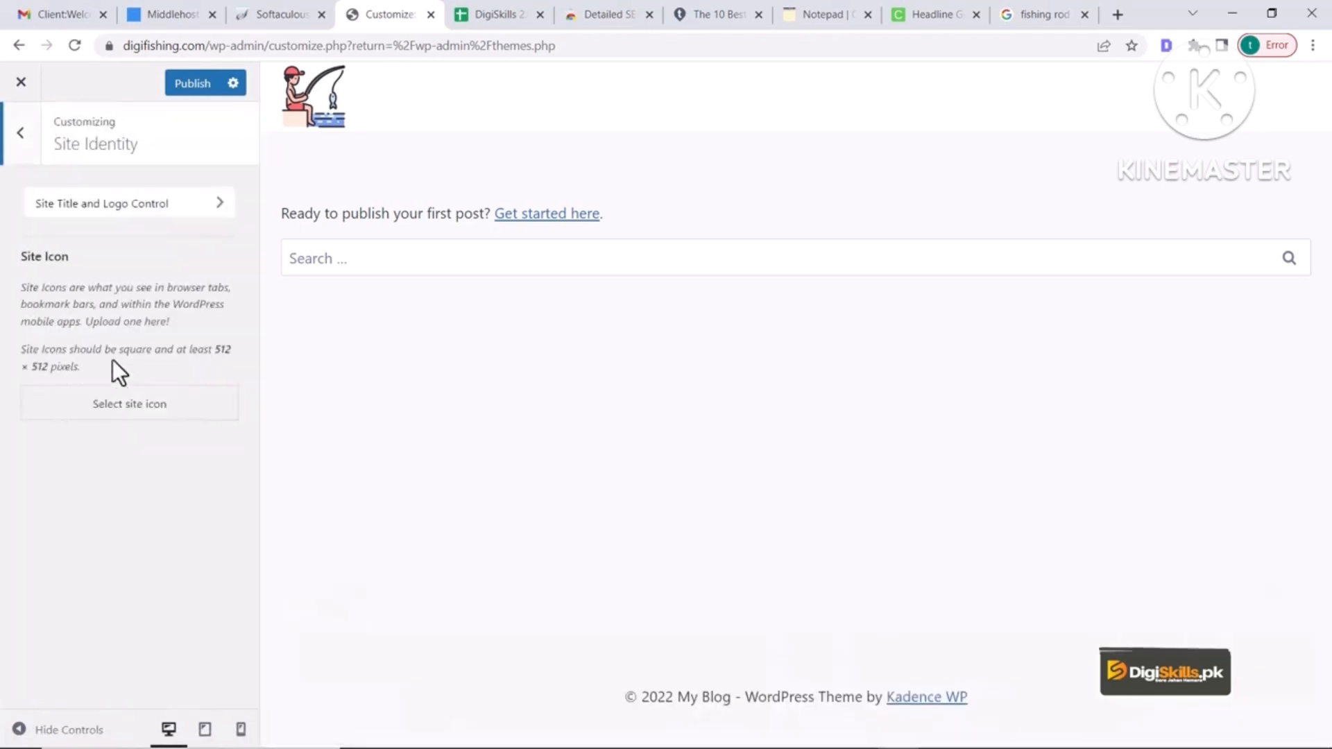
left_click(119, 205)
scroll(97, 630, "down", 3)
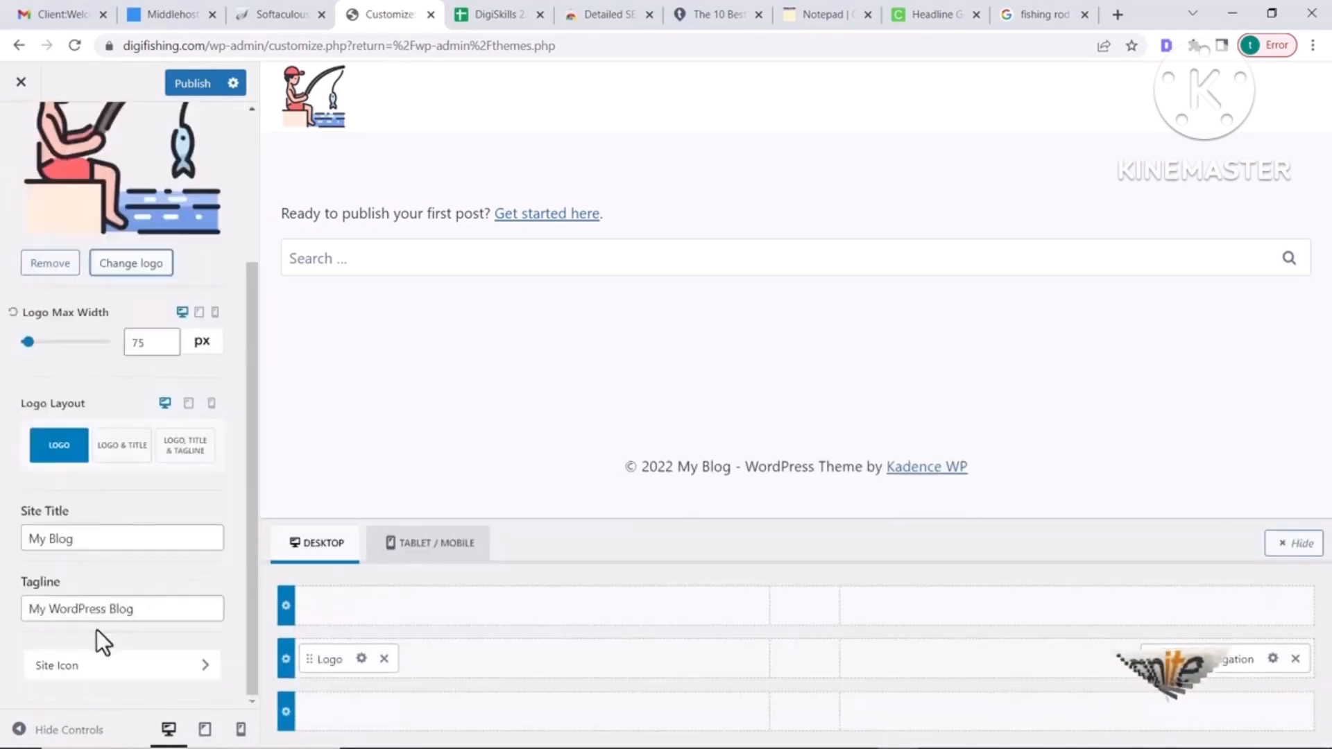
left_click(98, 676)
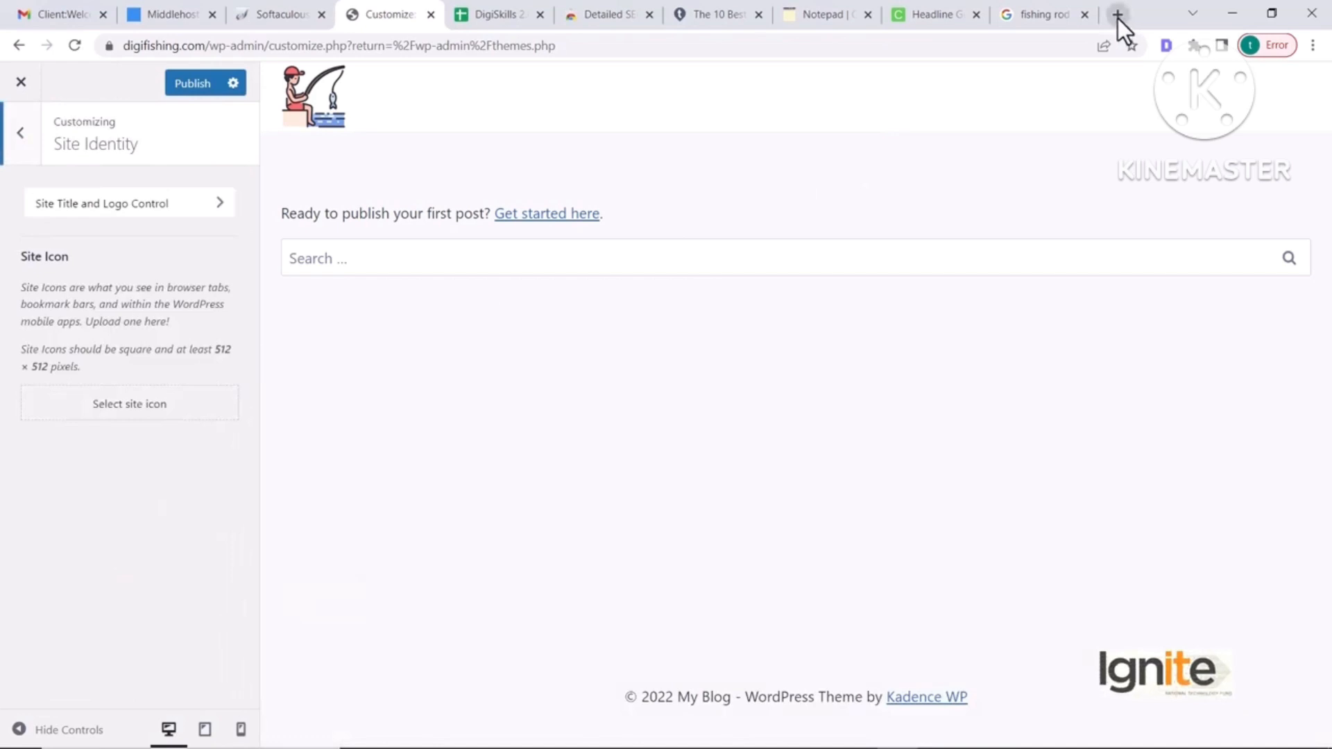
Search Google for "favicon generator" in a new tab and open the realfavicongenerator.net site
left_click(1117, 18)
type("favi")
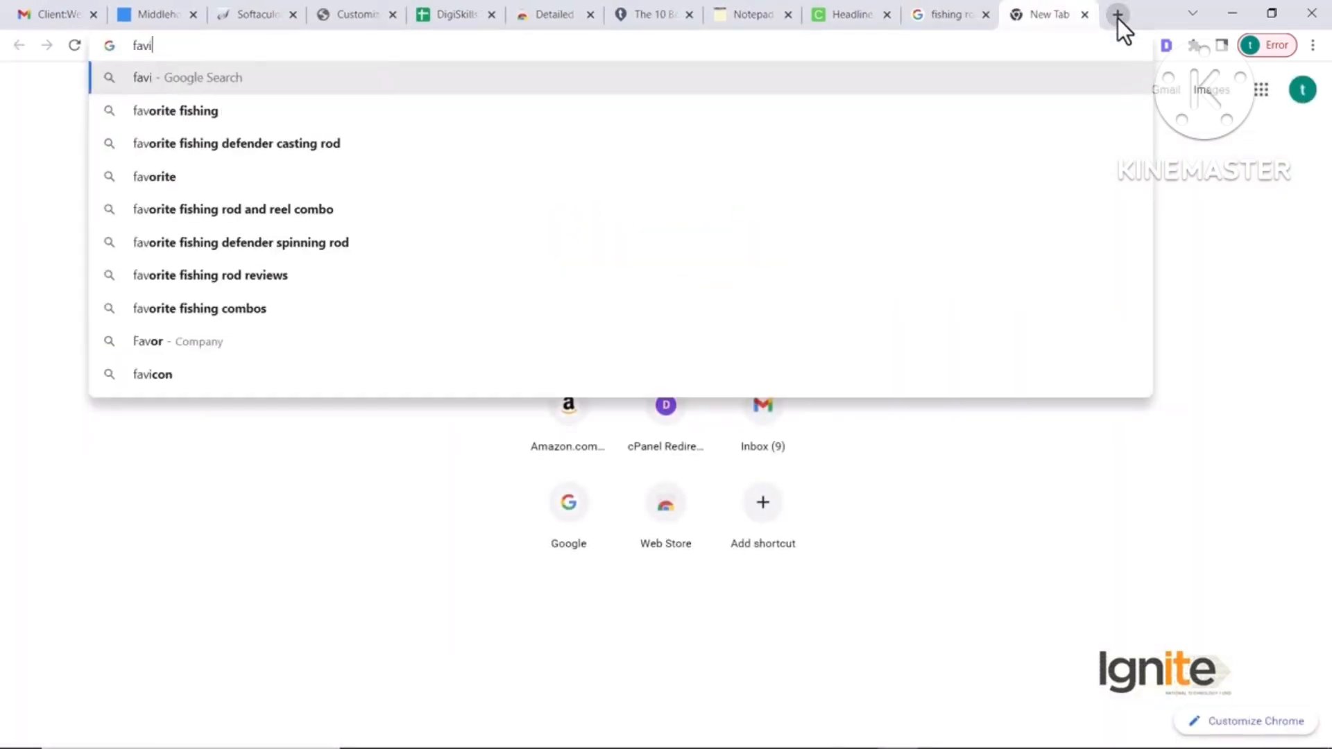
type("con generator")
key("Return")
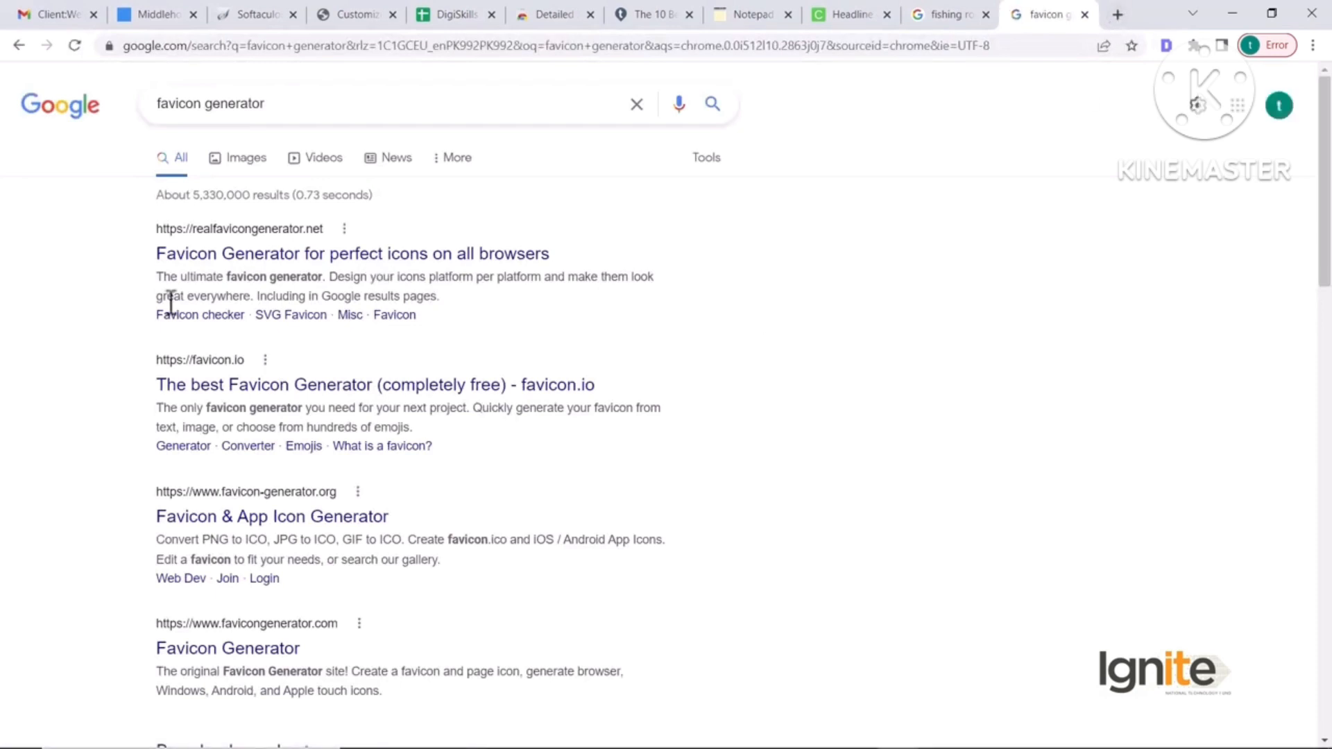
left_click(265, 258)
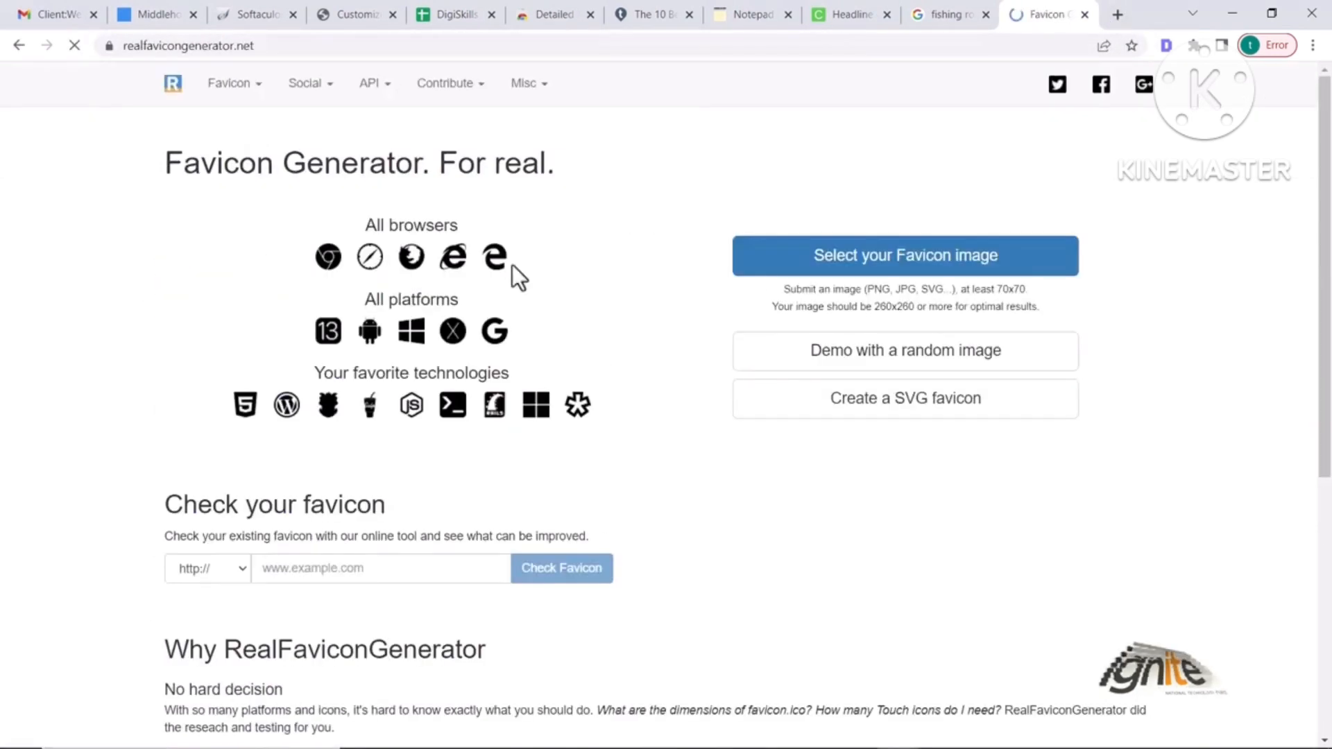
Submit the fishing PNG as the favicon image and generate the favicons and HTML code with the default options
left_click(871, 262)
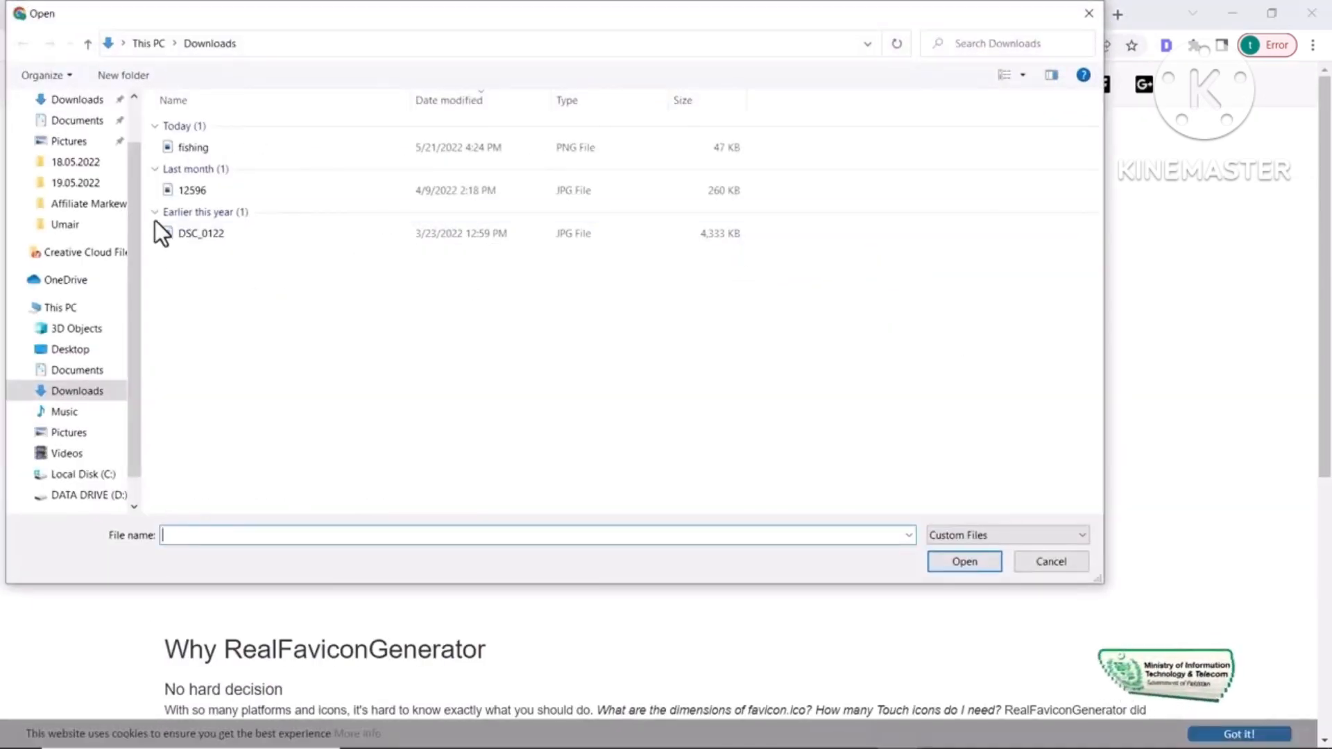
double_click(181, 143)
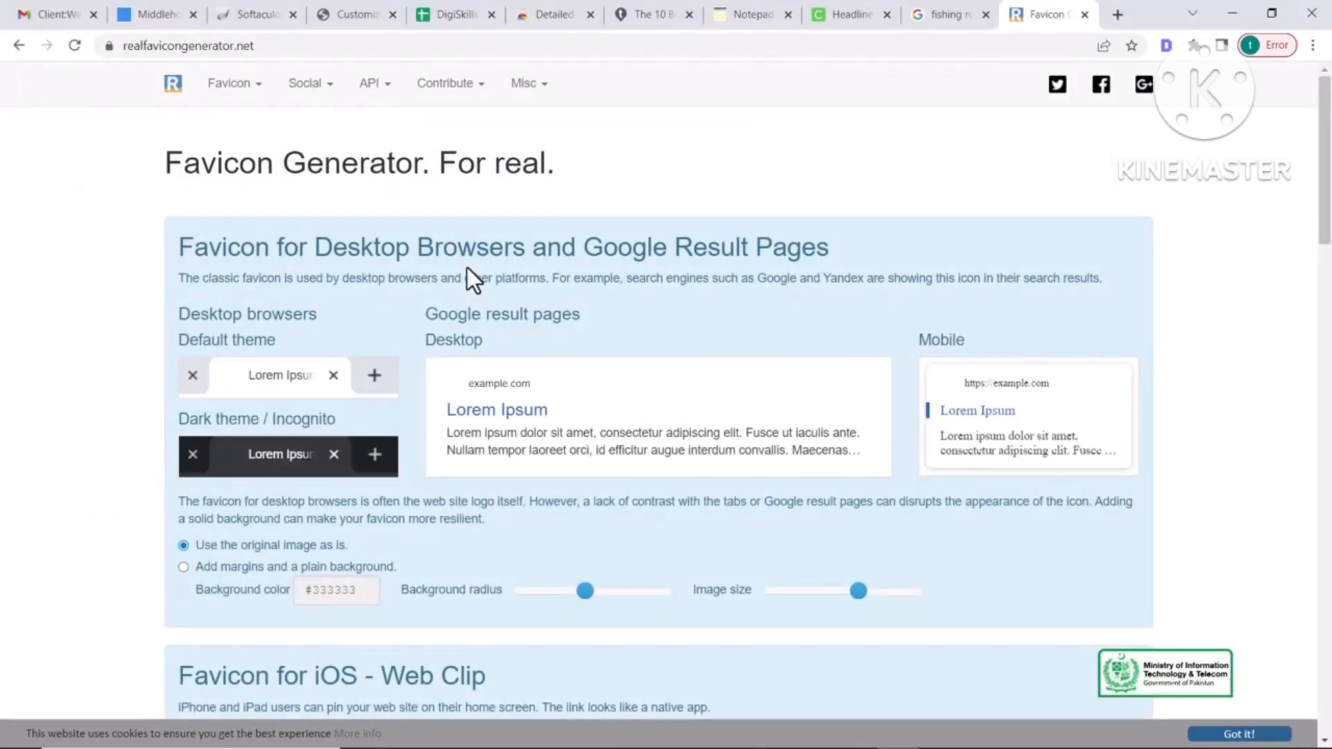
scroll(127, 444, "down", 20)
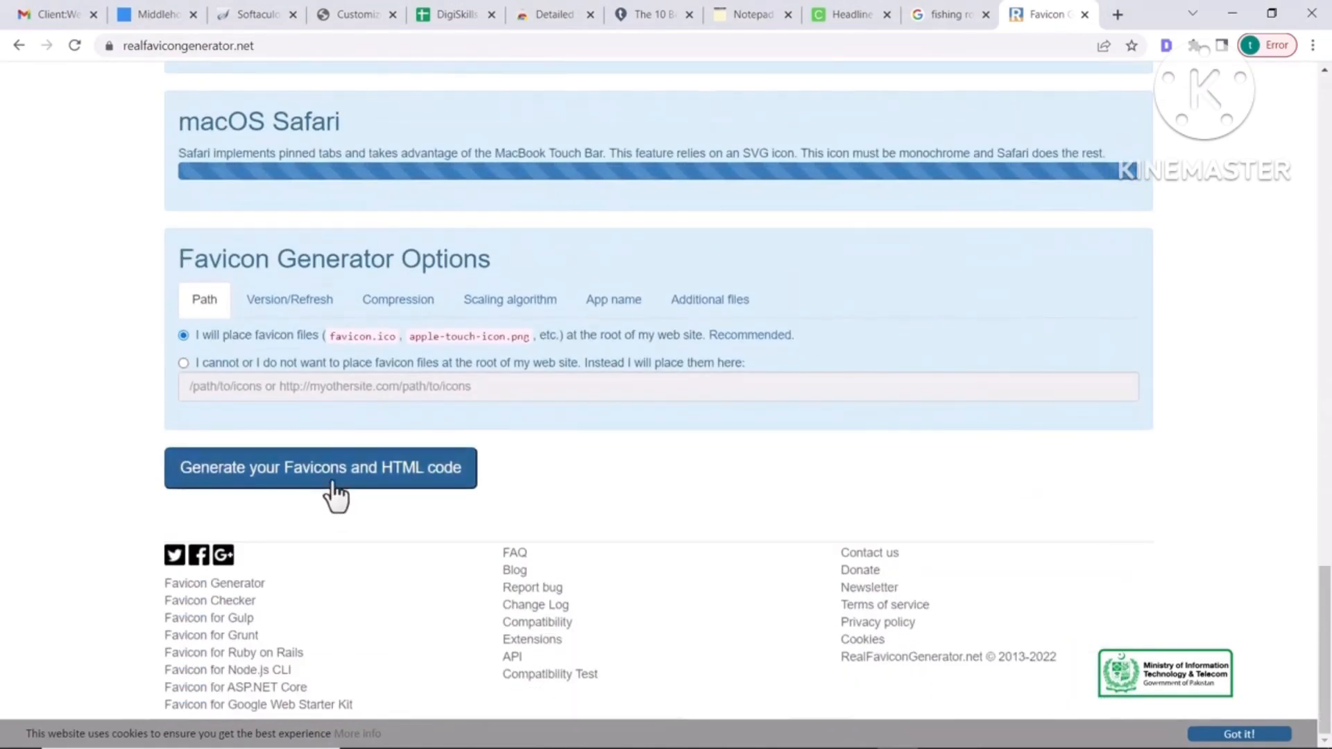
scroll(315, 548, "down", 3)
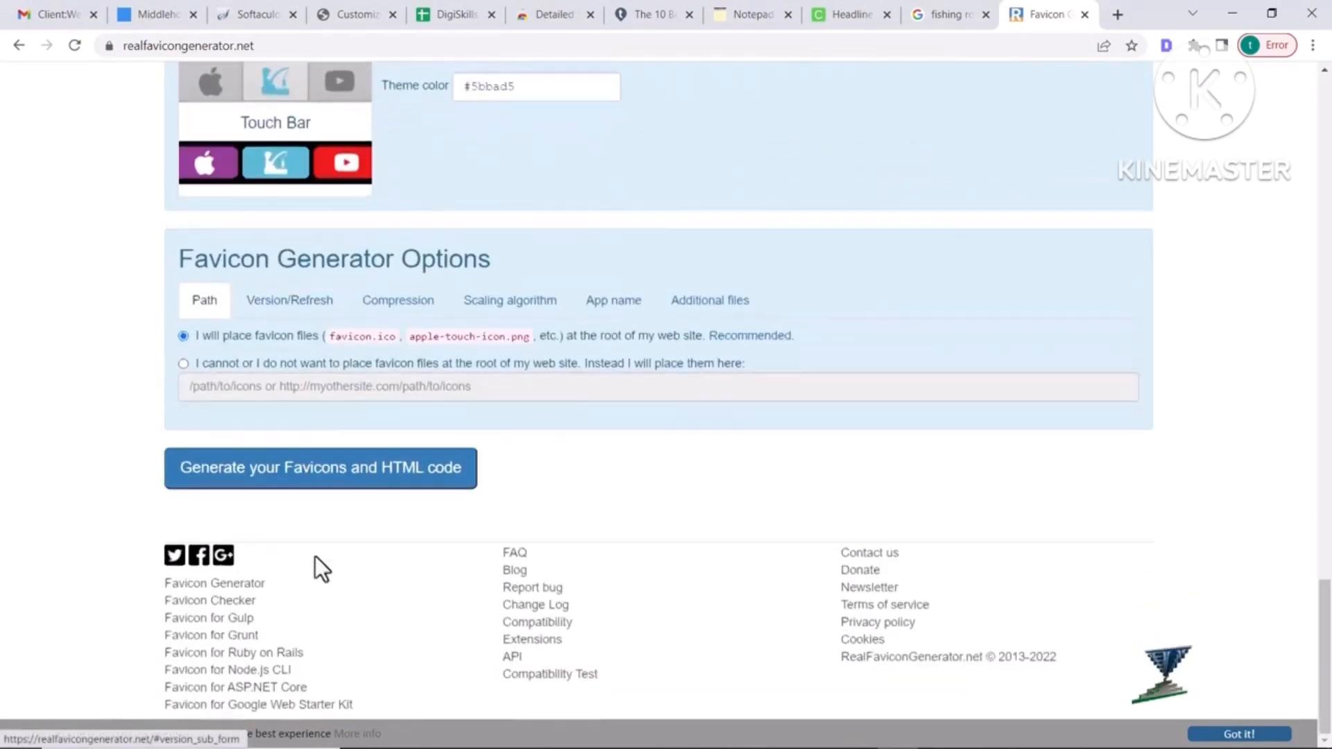
left_click(320, 479)
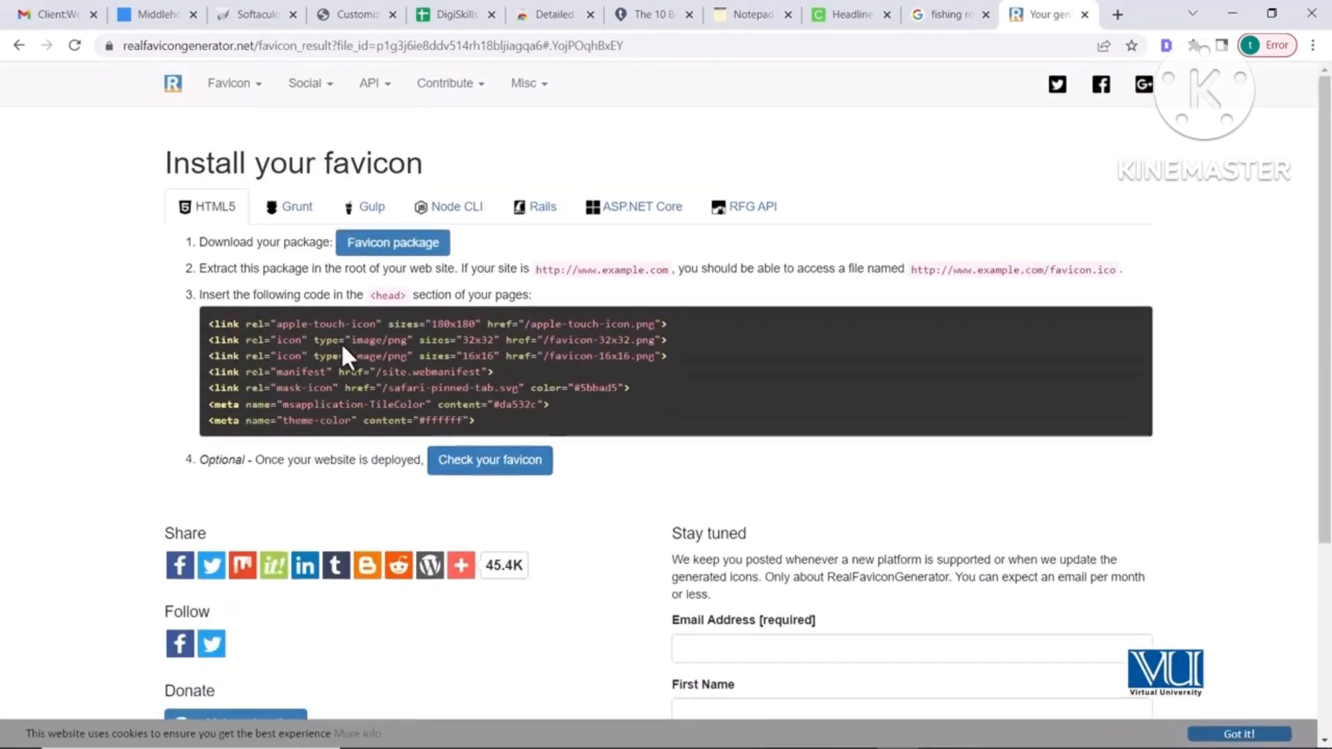
Download the favicon package, show it in its folder, and open the favicon_package_v0.16 archive in WinRAR
left_click(379, 246)
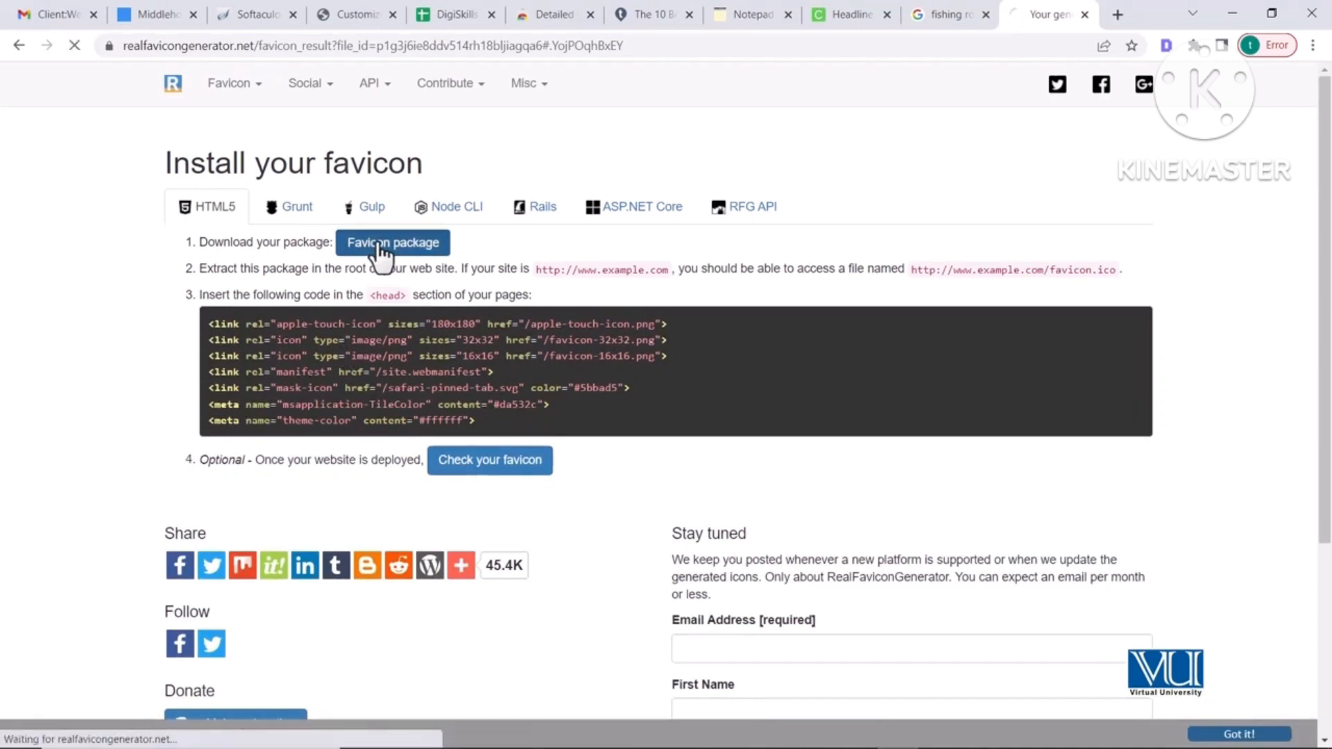
left_click(184, 725)
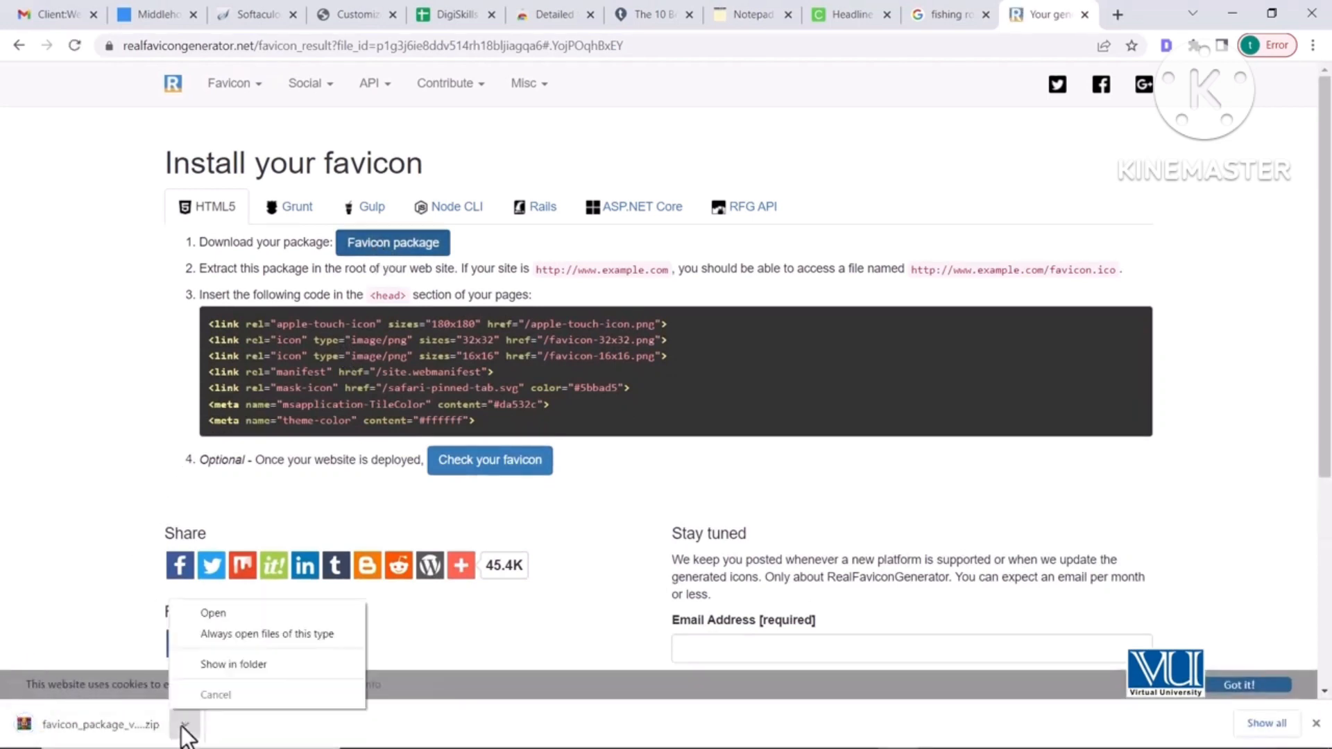
left_click(206, 666)
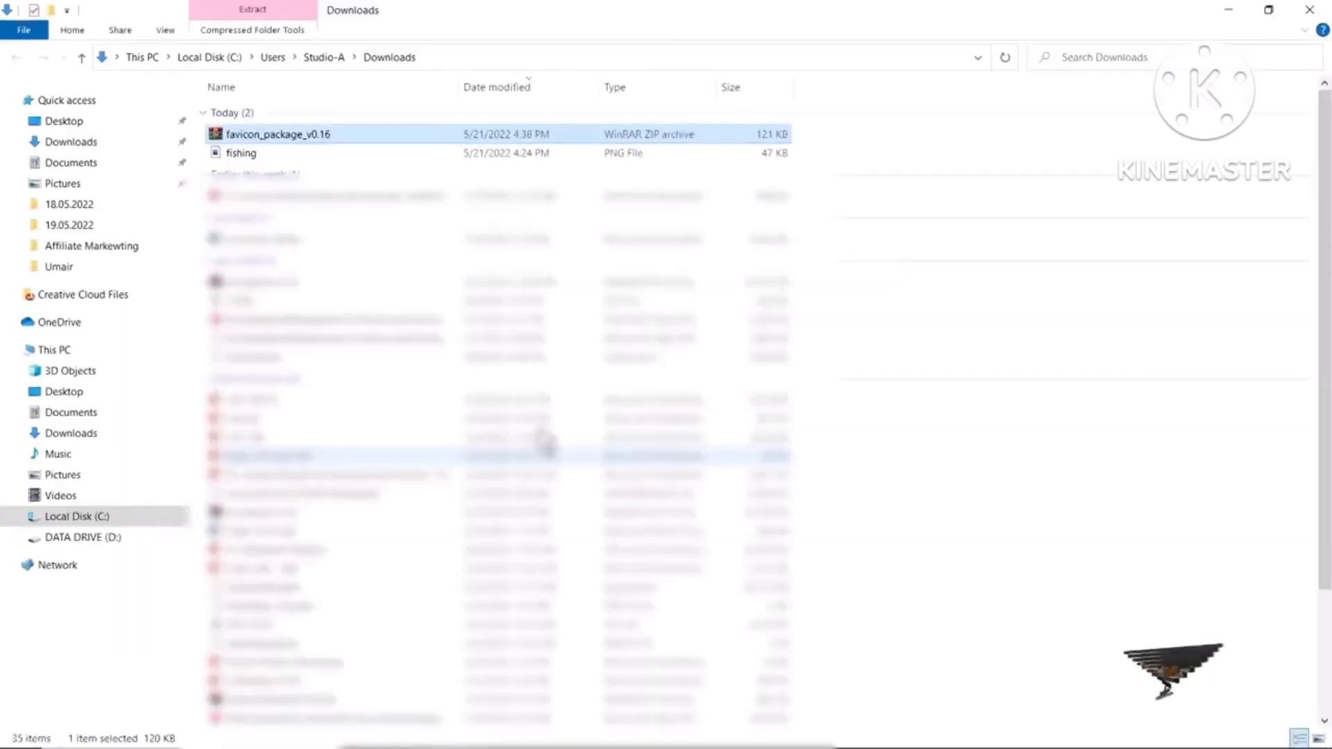
double_click(365, 136)
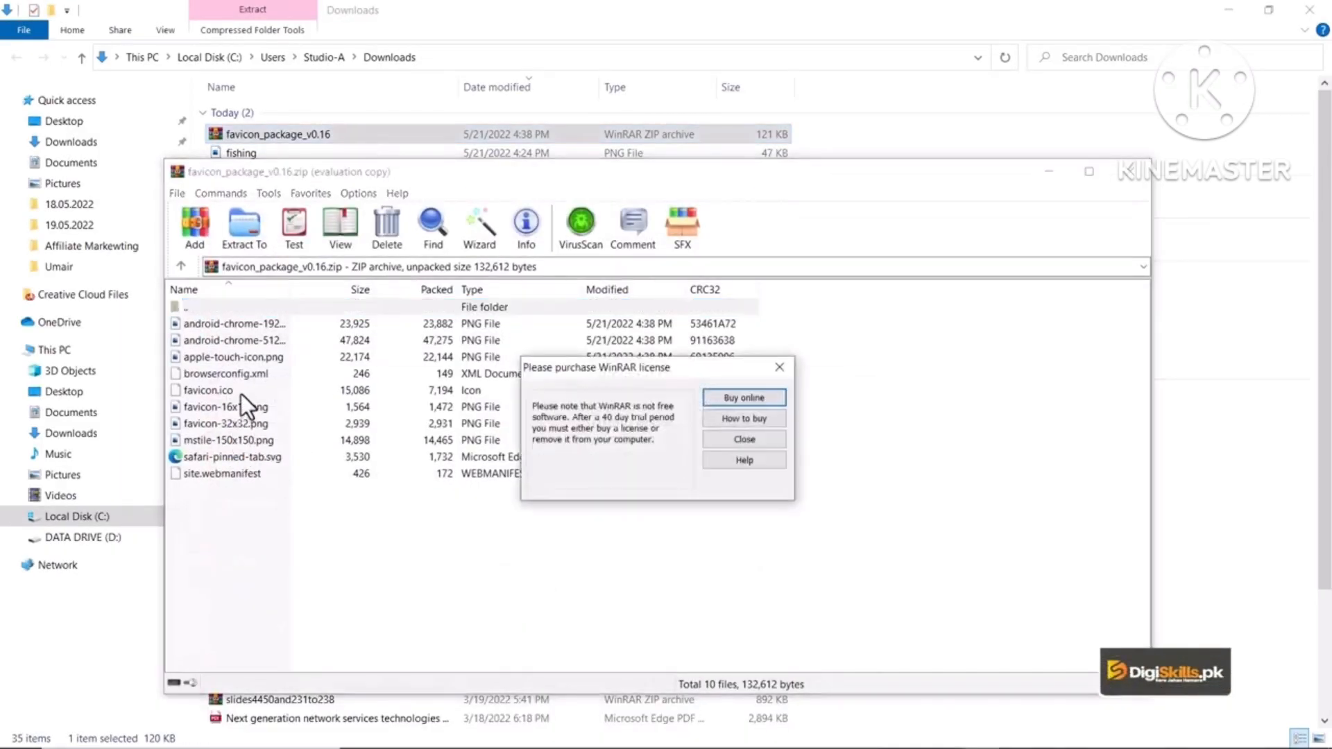
Close the archive window, extract favicon_package_v0.16 into its own folder in Downloads, and open that folder
left_click(742, 438)
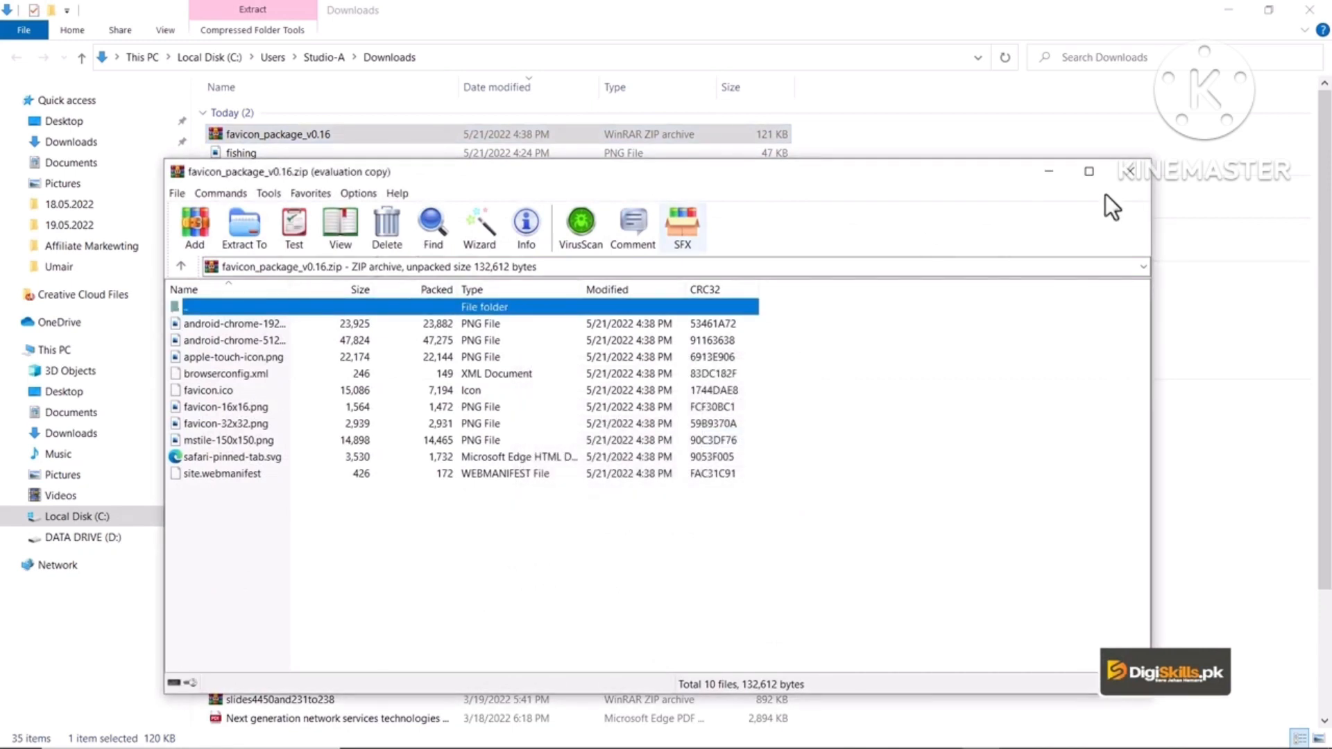
left_click(1133, 171)
right_click(353, 134)
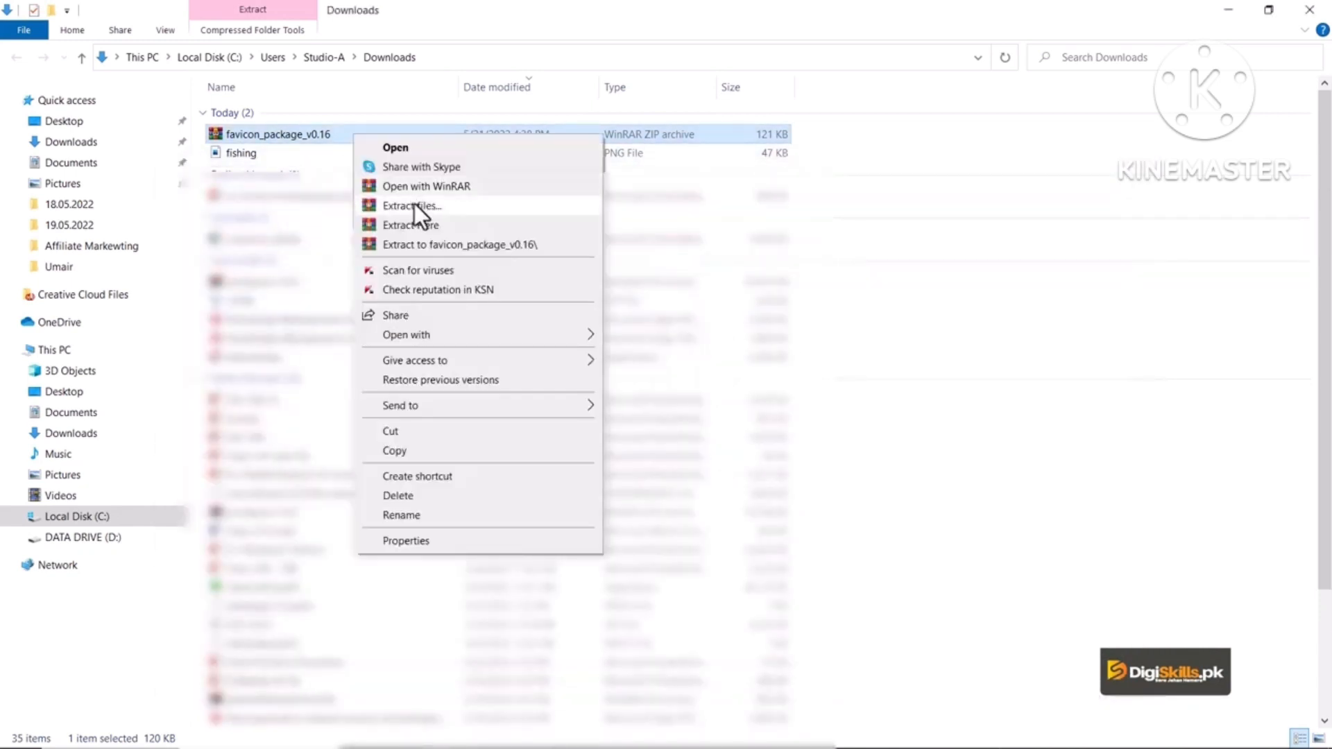
left_click(426, 242)
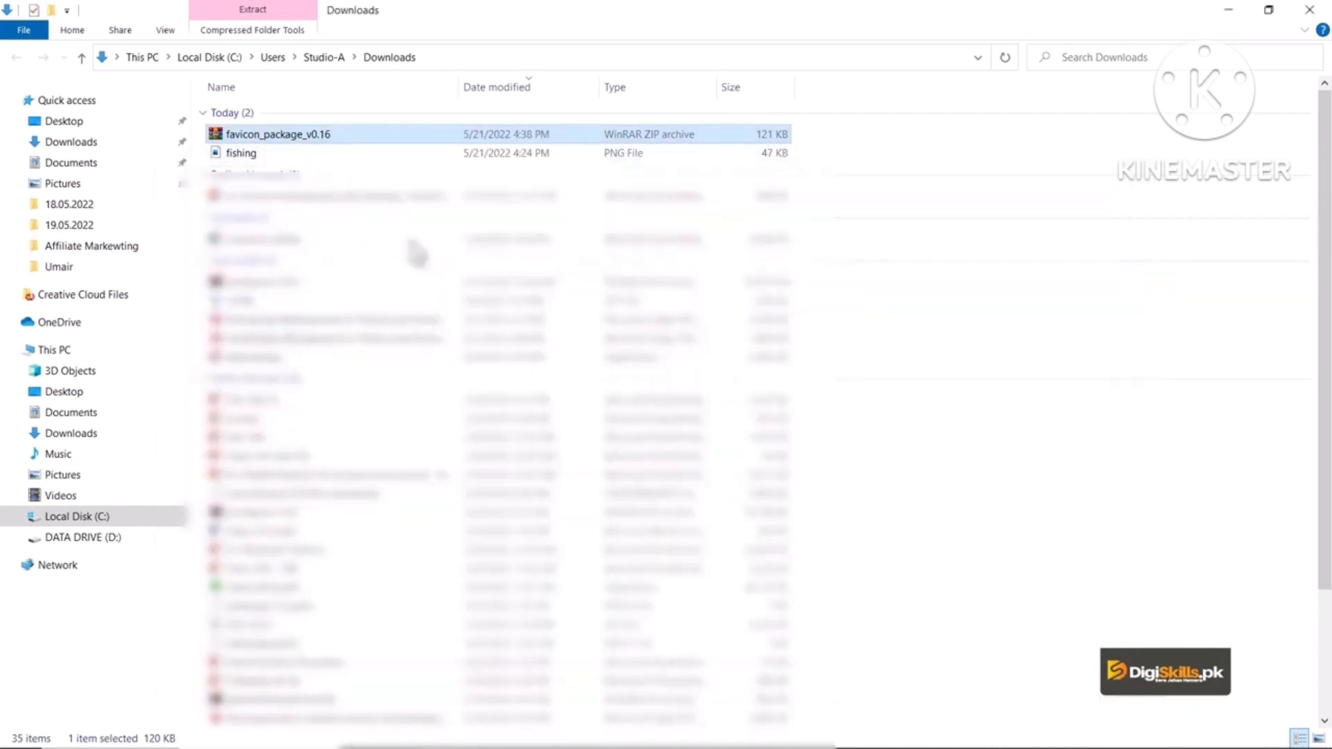
double_click(303, 171)
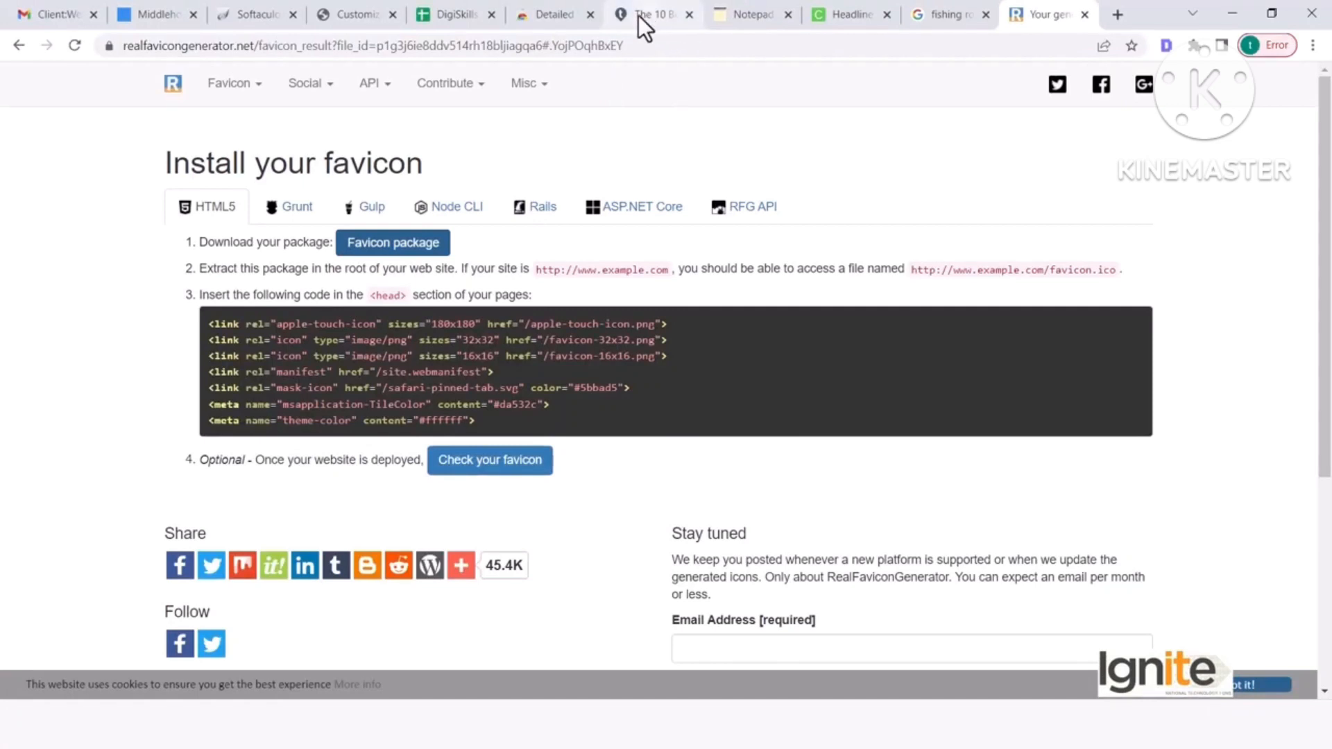
Return to the Customizer's Site Identity settings and try to upload favicon from the favicon_package_v0.16 folder for the site icon
left_click(352, 17)
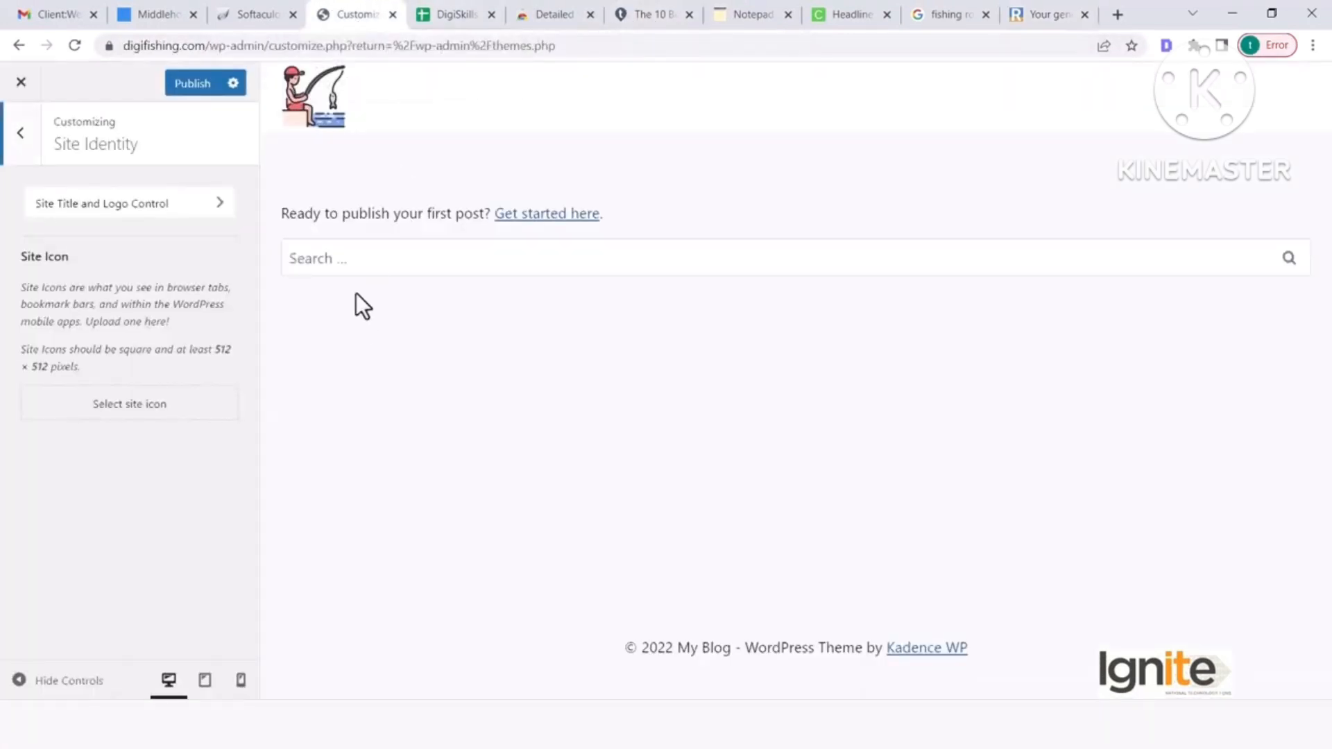
left_click(117, 410)
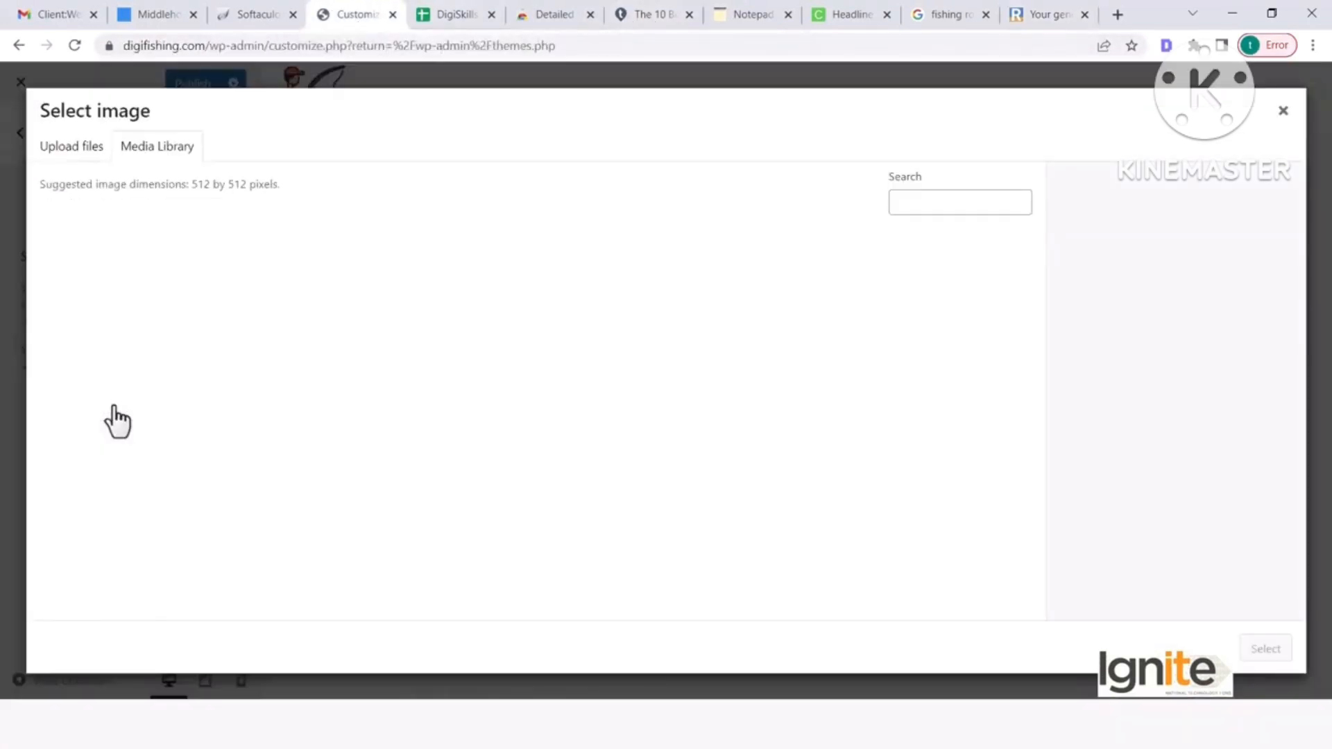
left_click(82, 149)
left_click(666, 406)
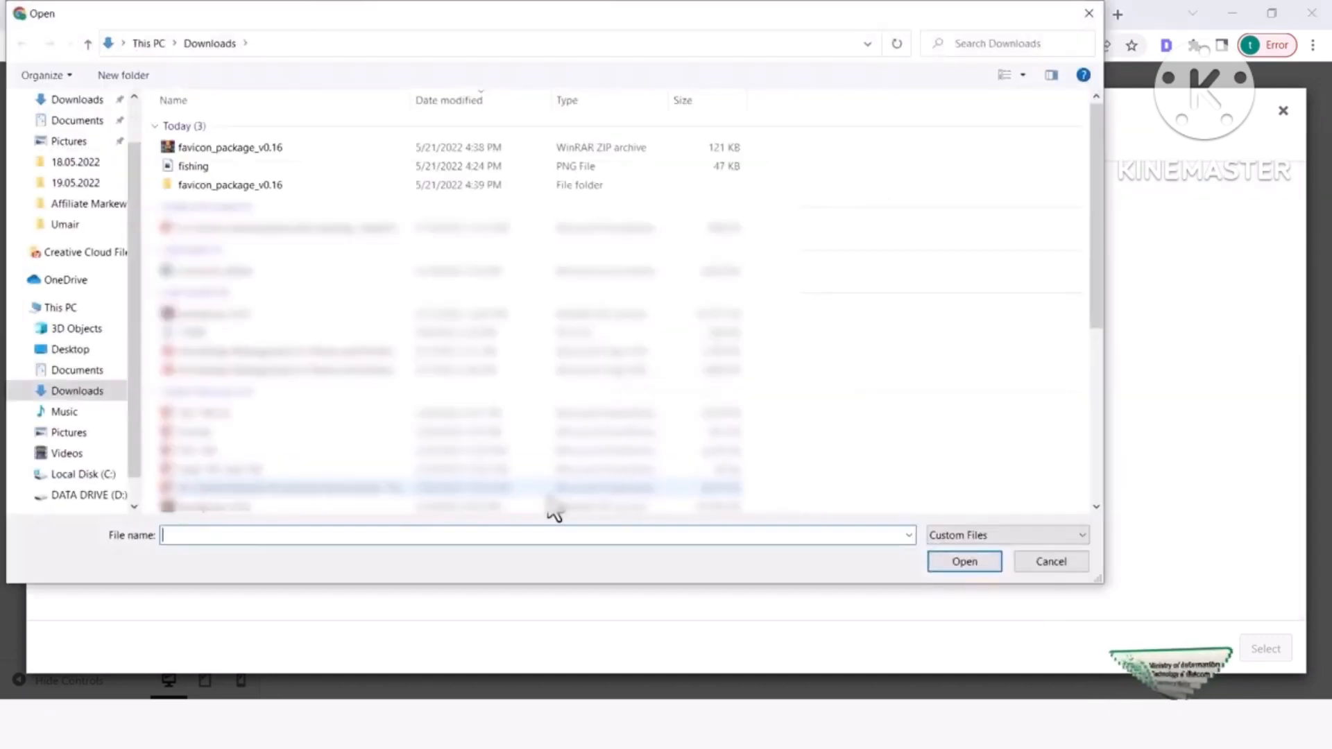
double_click(286, 186)
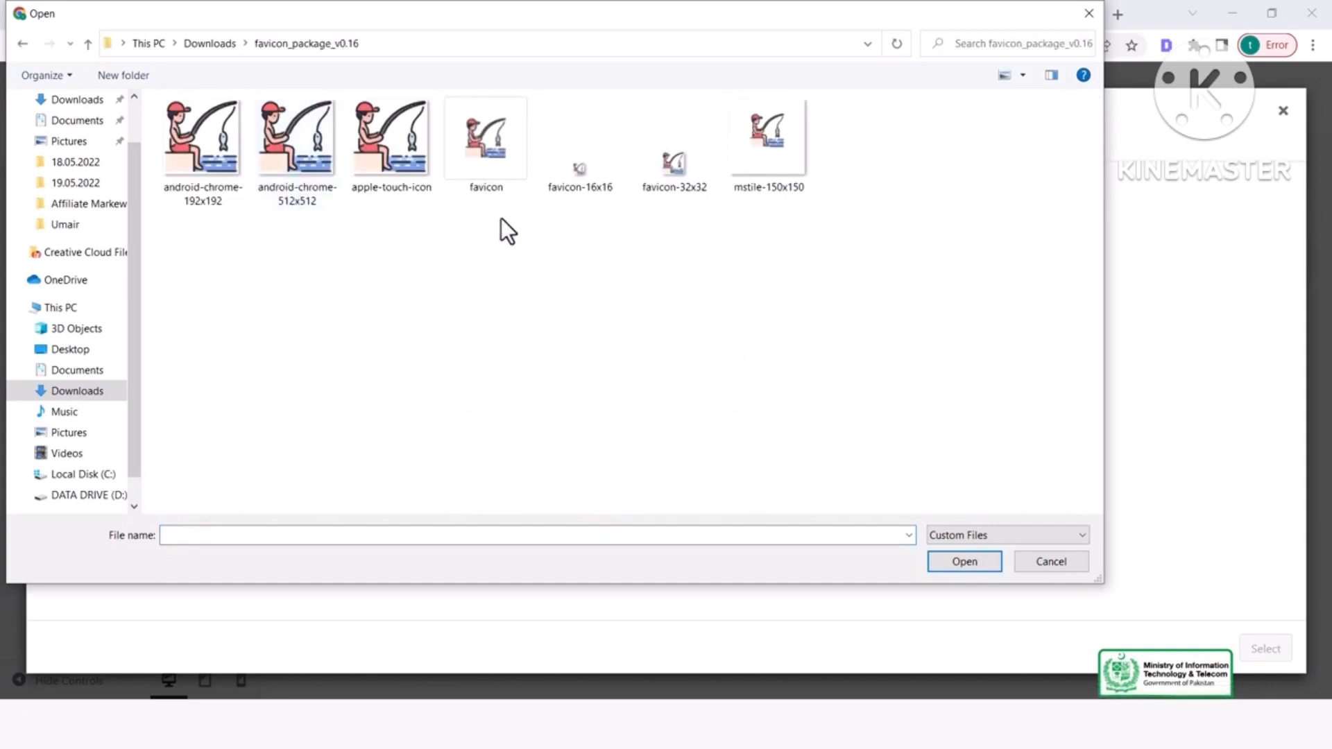
left_click(494, 173)
left_click(963, 562)
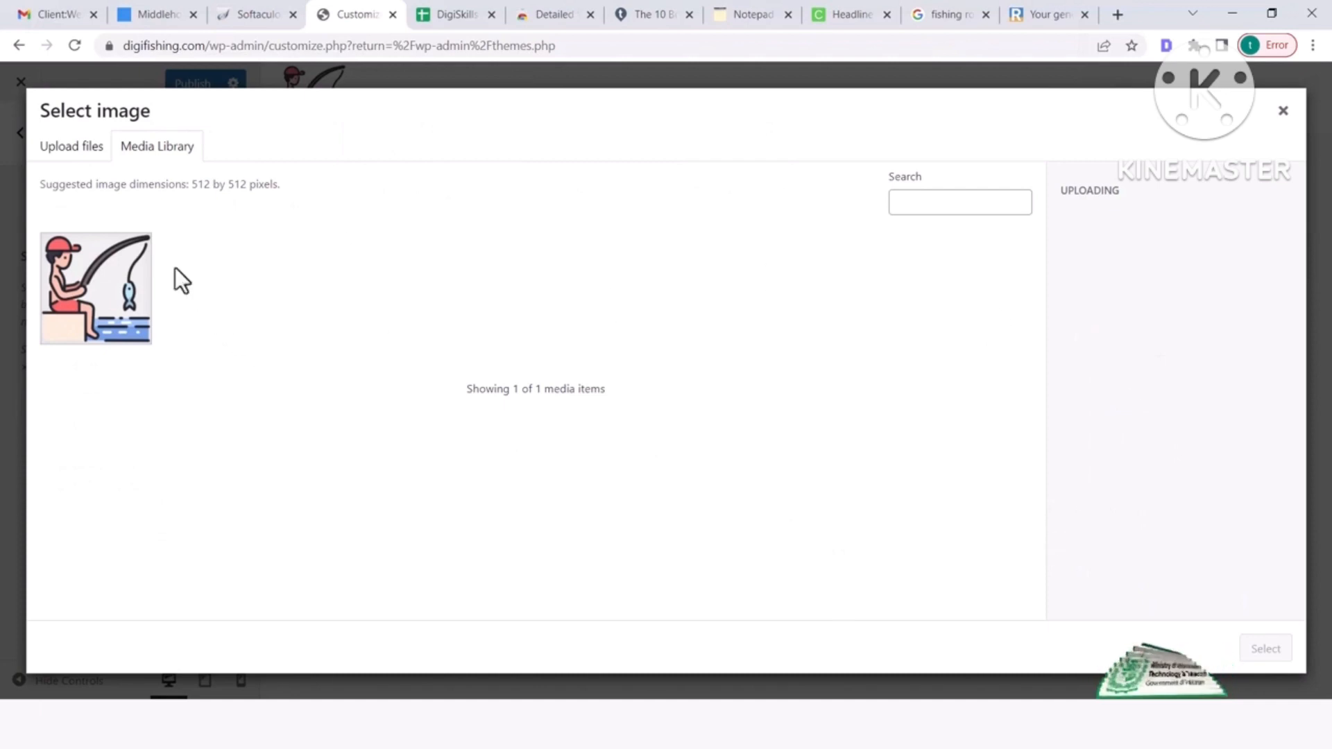
Upload the fishing image for the site icon, set it, and publish the change
left_click(64, 154)
left_click(667, 406)
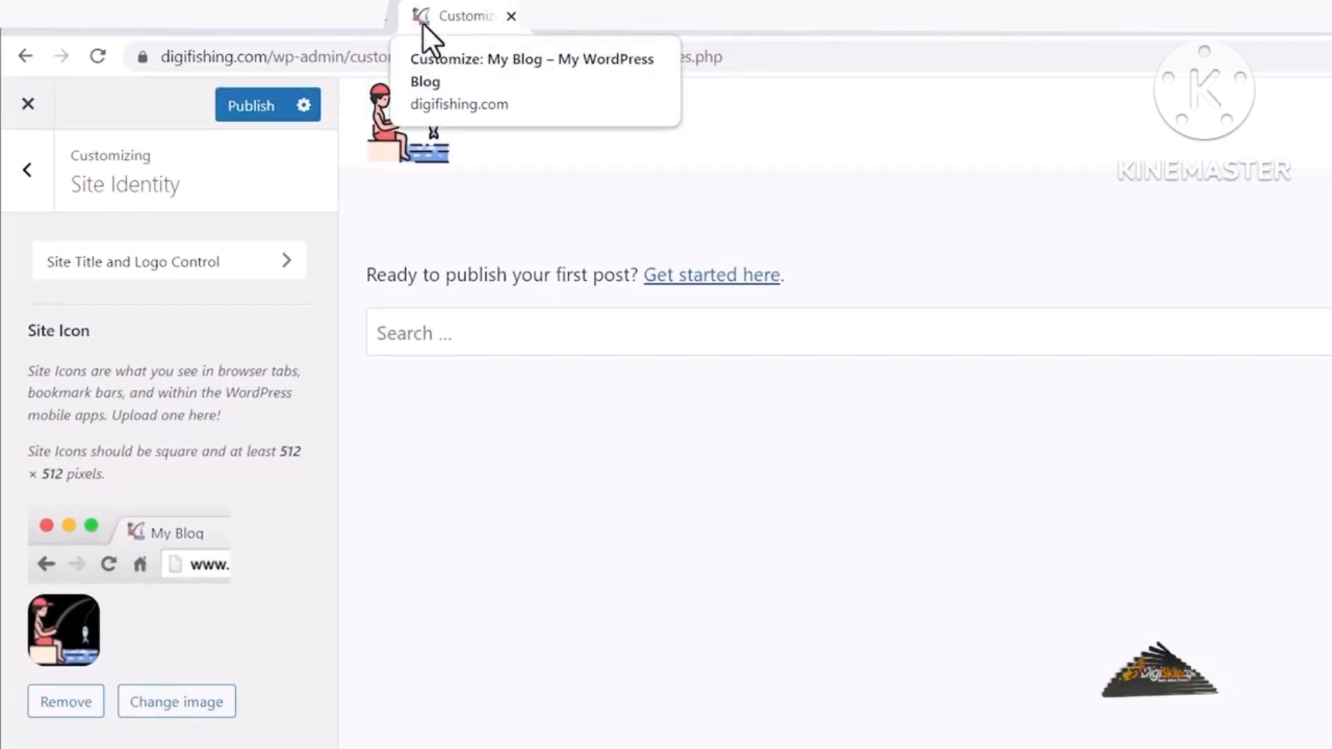
left_click(254, 111)
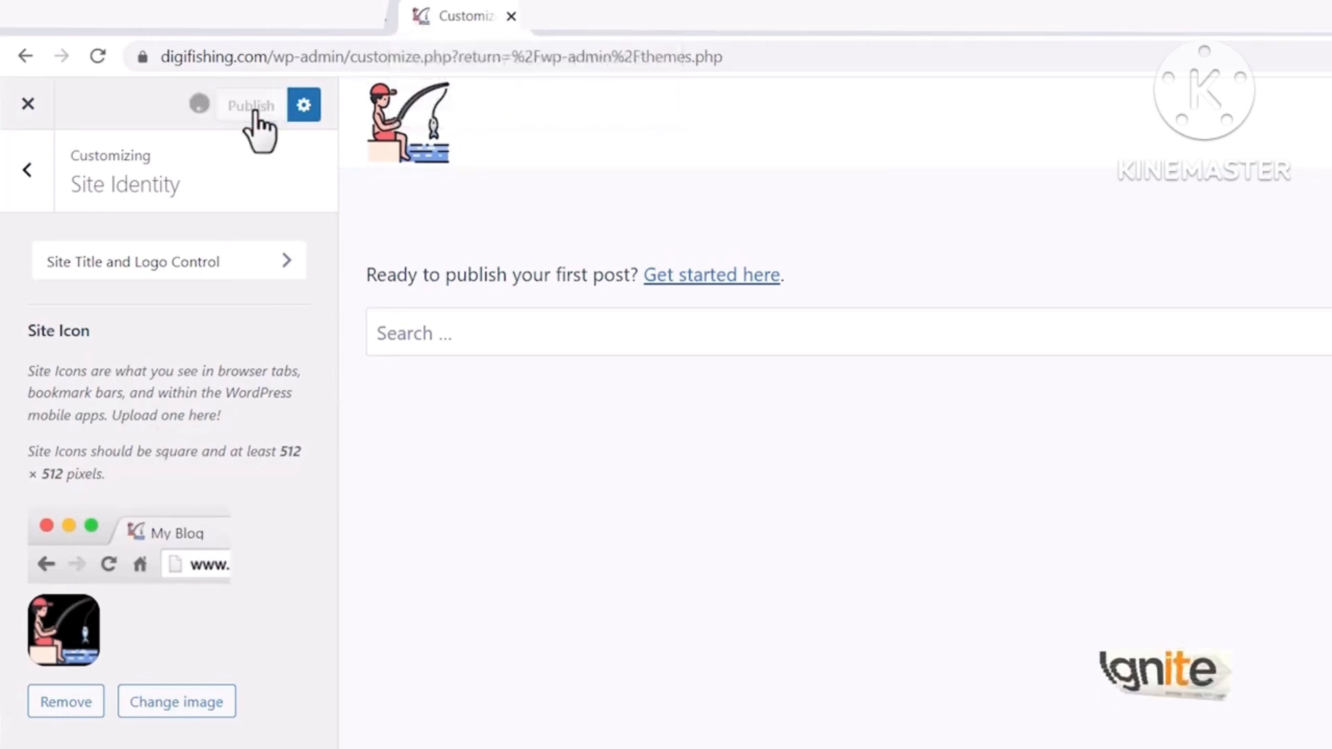
Examine the footer's Copyright element and the bottom row's layout and spacing settings, and return to the main customizer list
left_click(20, 173)
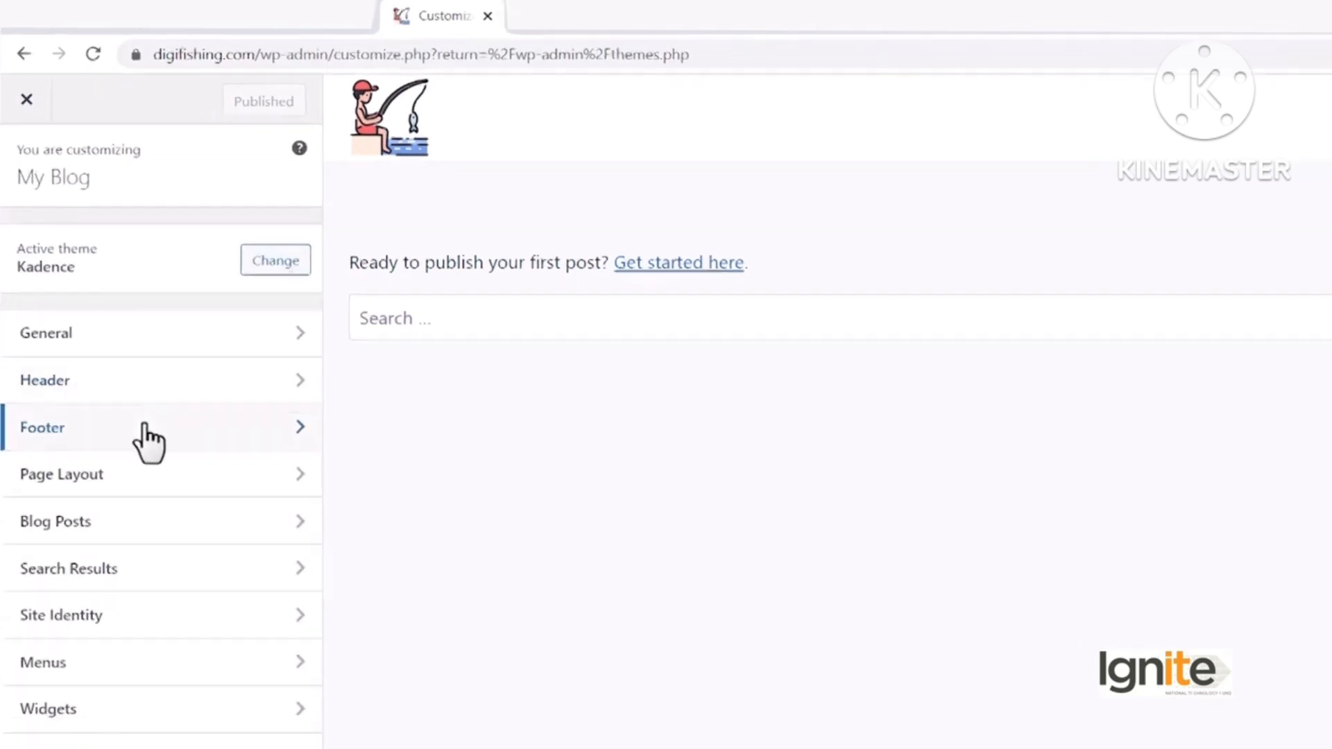
left_click(154, 461)
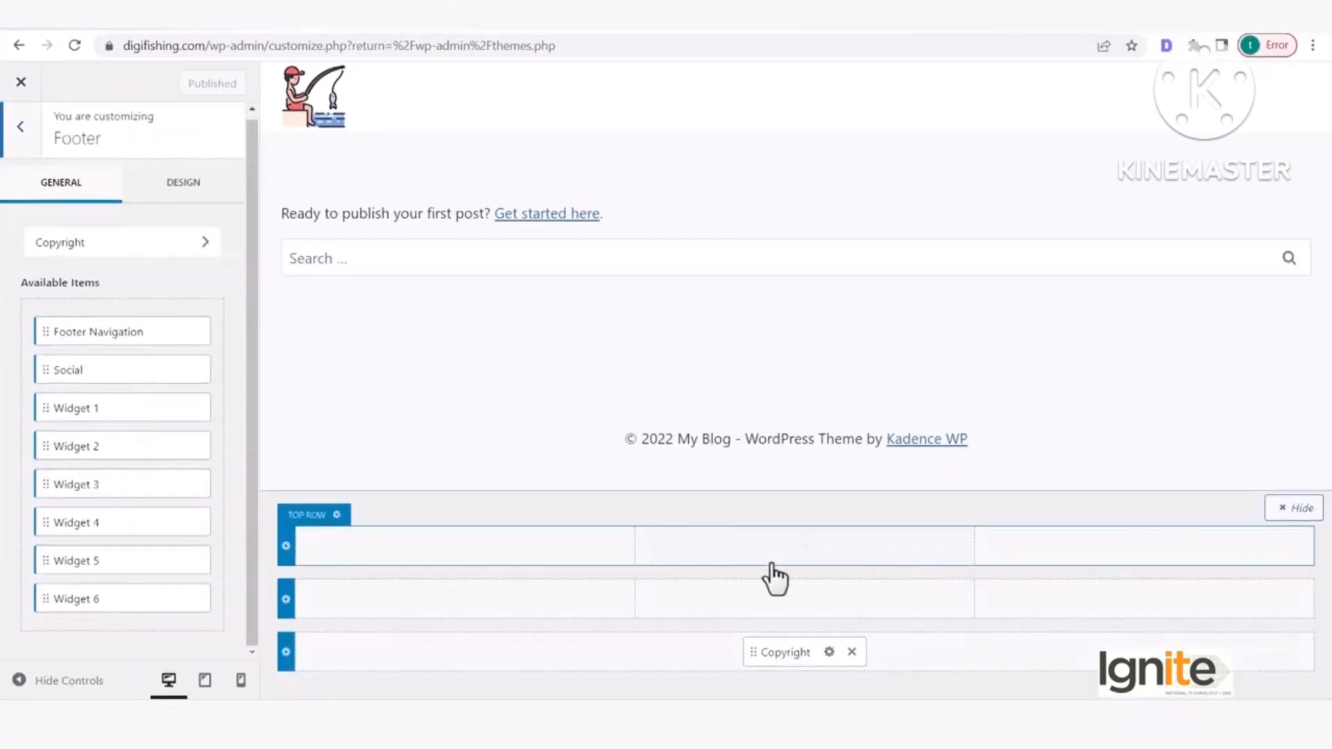
left_click(829, 652)
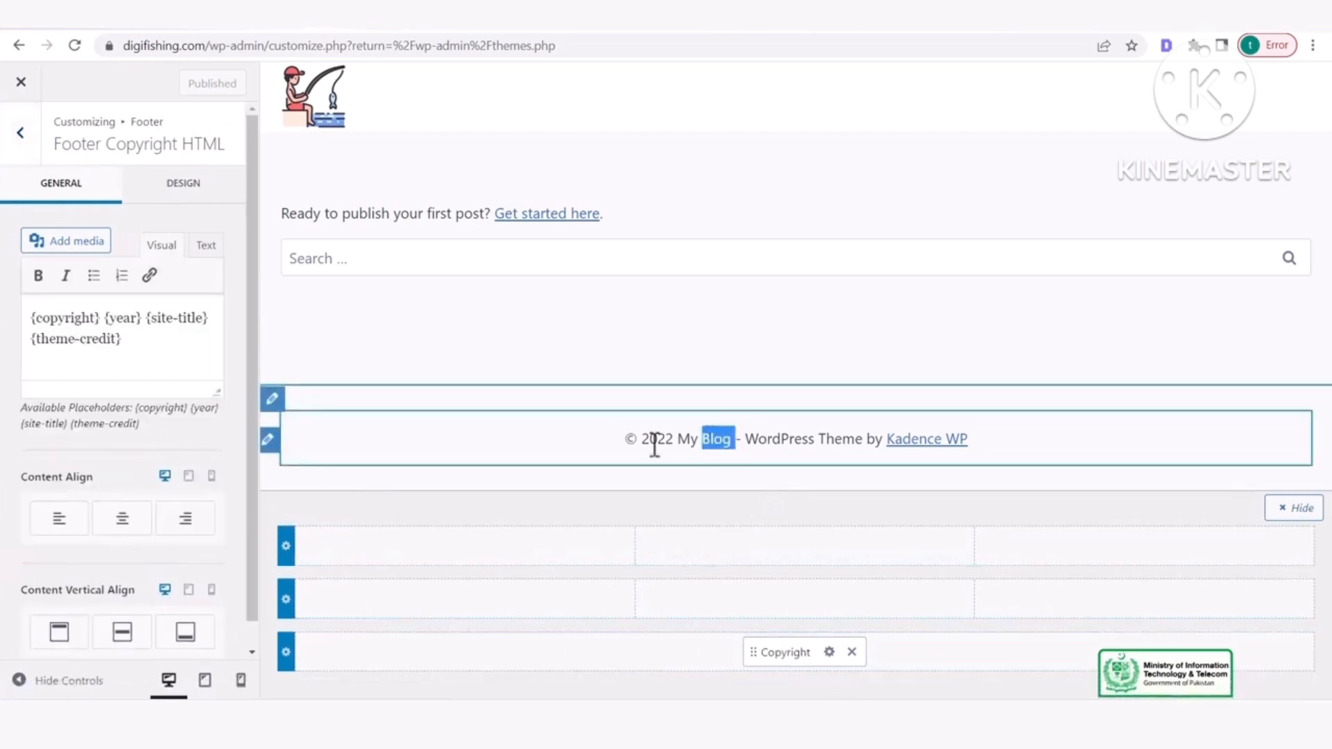
left_click(272, 399)
scroll(119, 494, "down", 6)
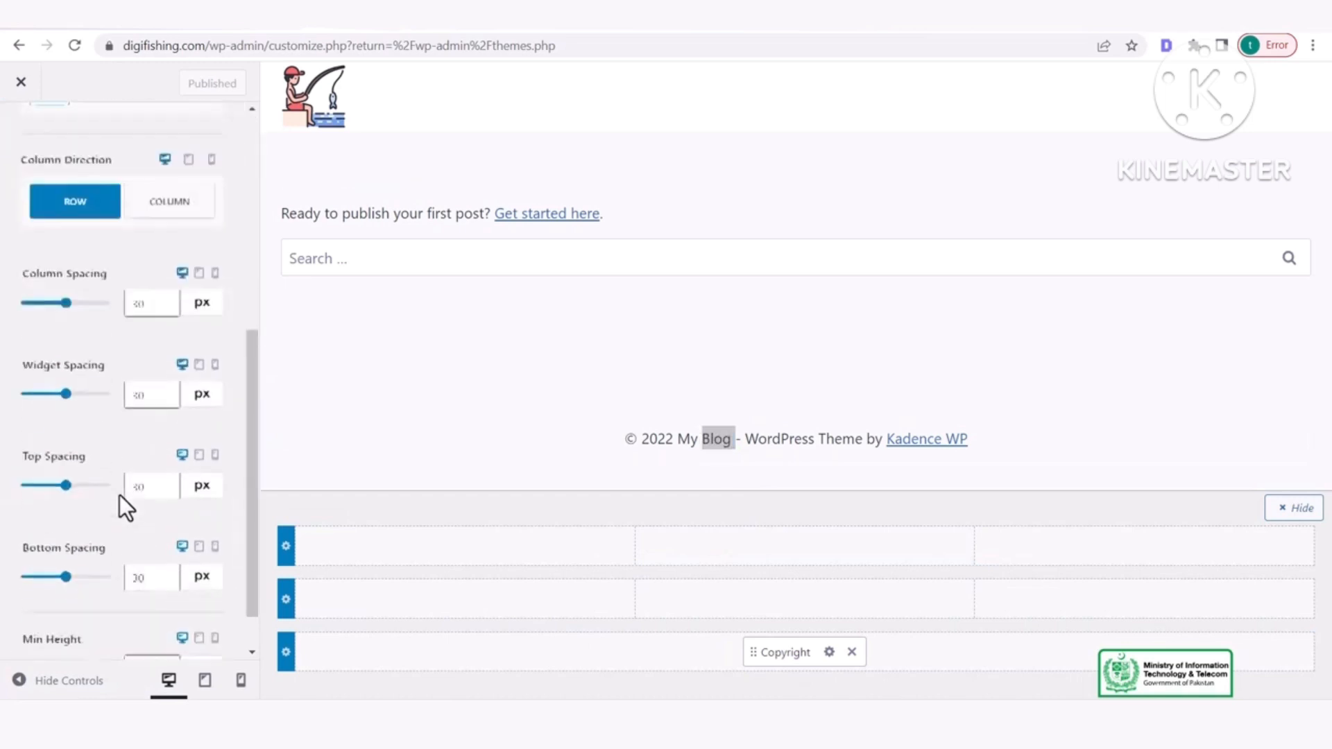
scroll(119, 493, "up", 6)
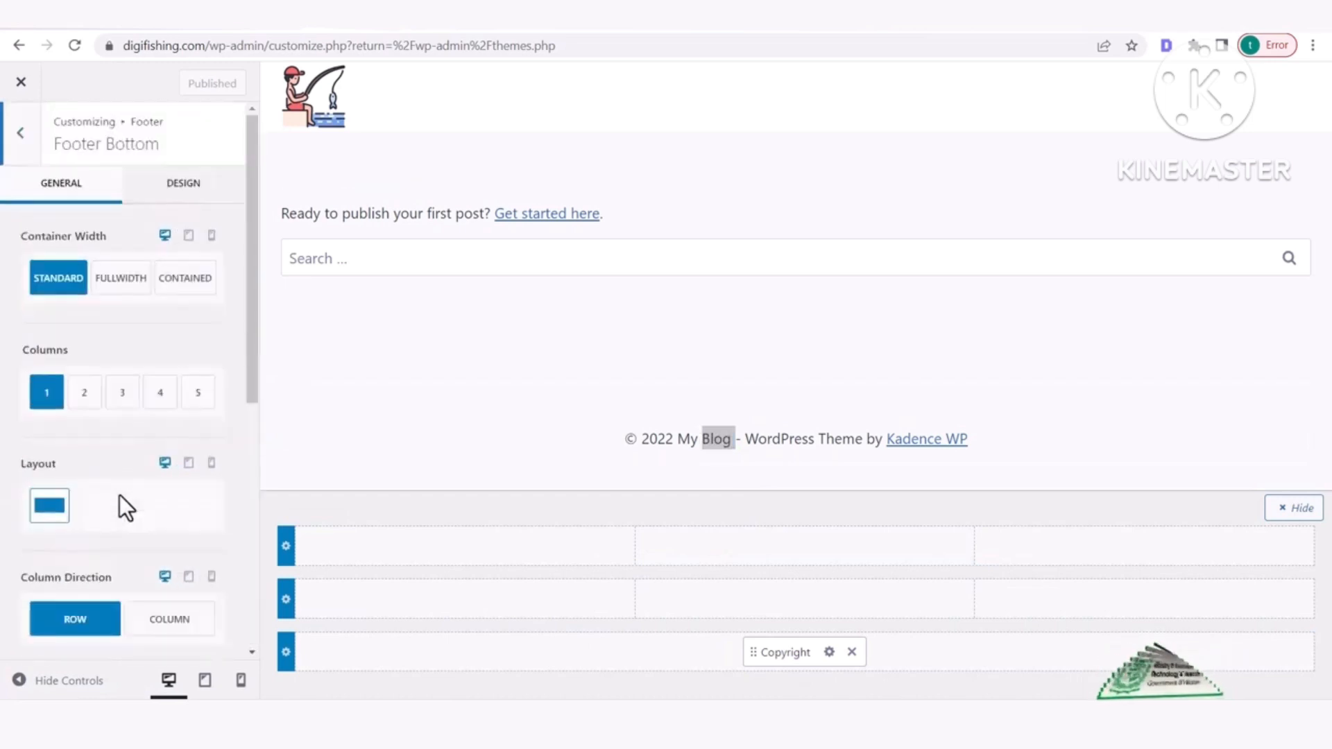
left_click(21, 134)
left_click(25, 139)
left_click(25, 139)
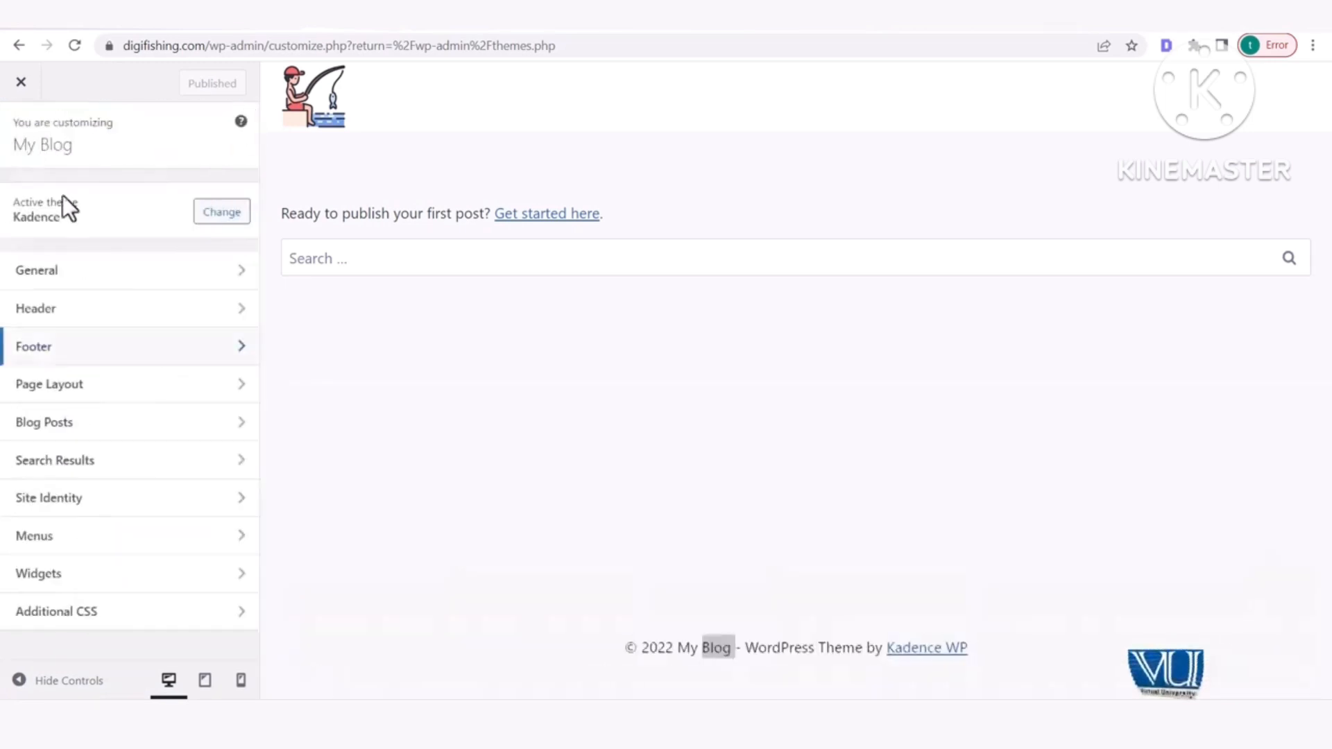
Review the footer's Design settings, including the background, and check the copyright line in the page preview
left_click(101, 354)
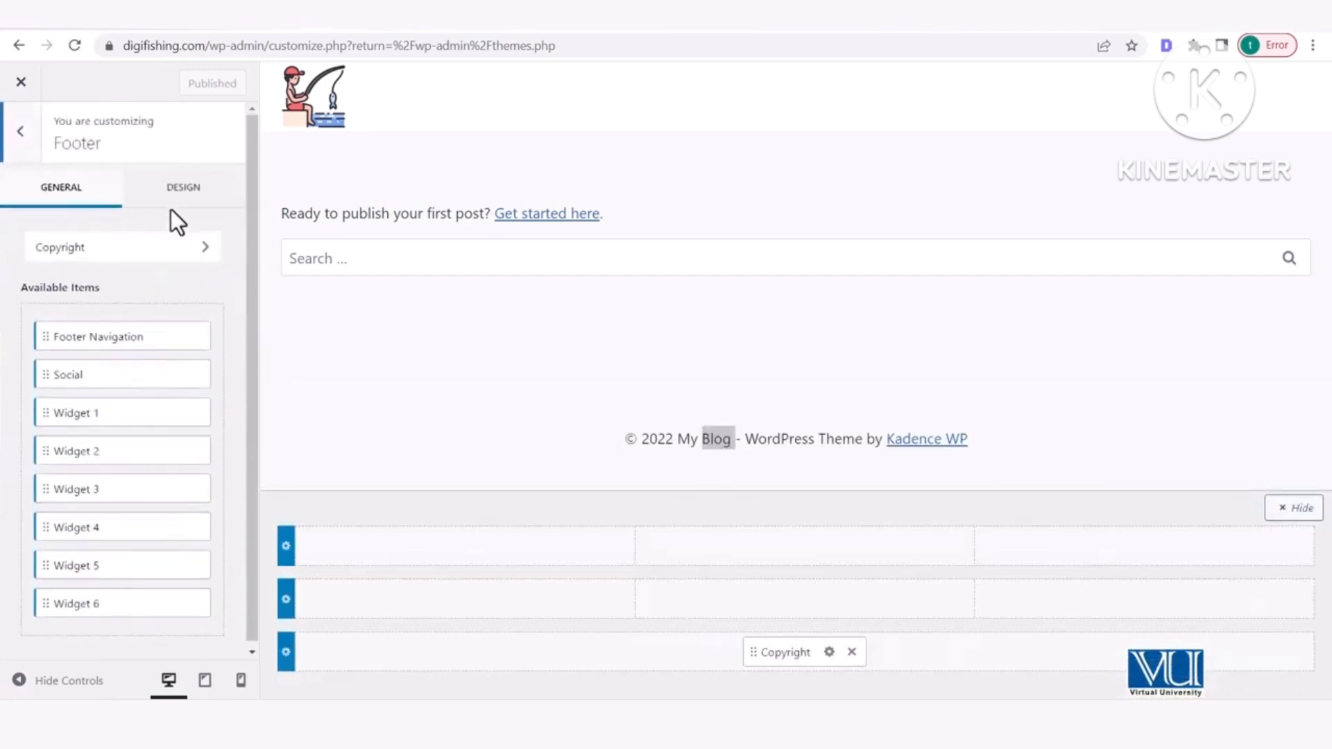
left_click(177, 191)
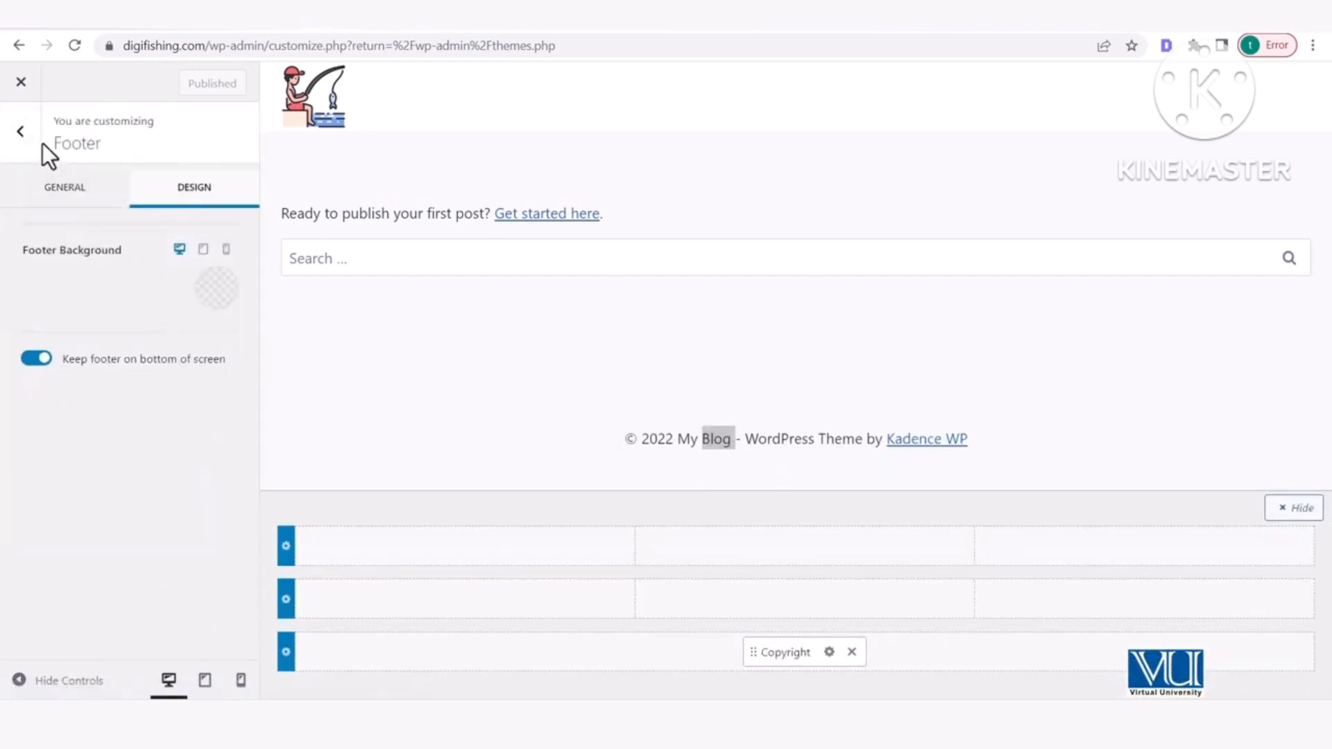
left_click(20, 133)
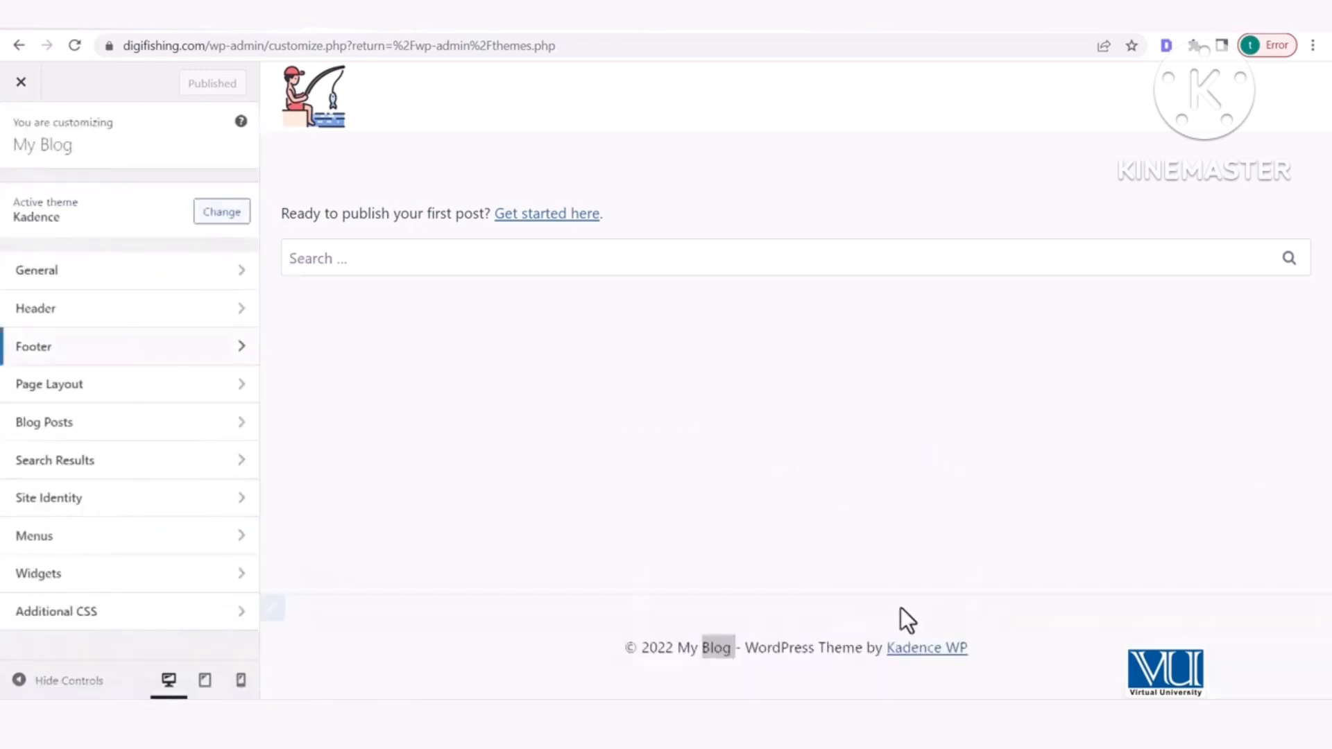
left_click(745, 649)
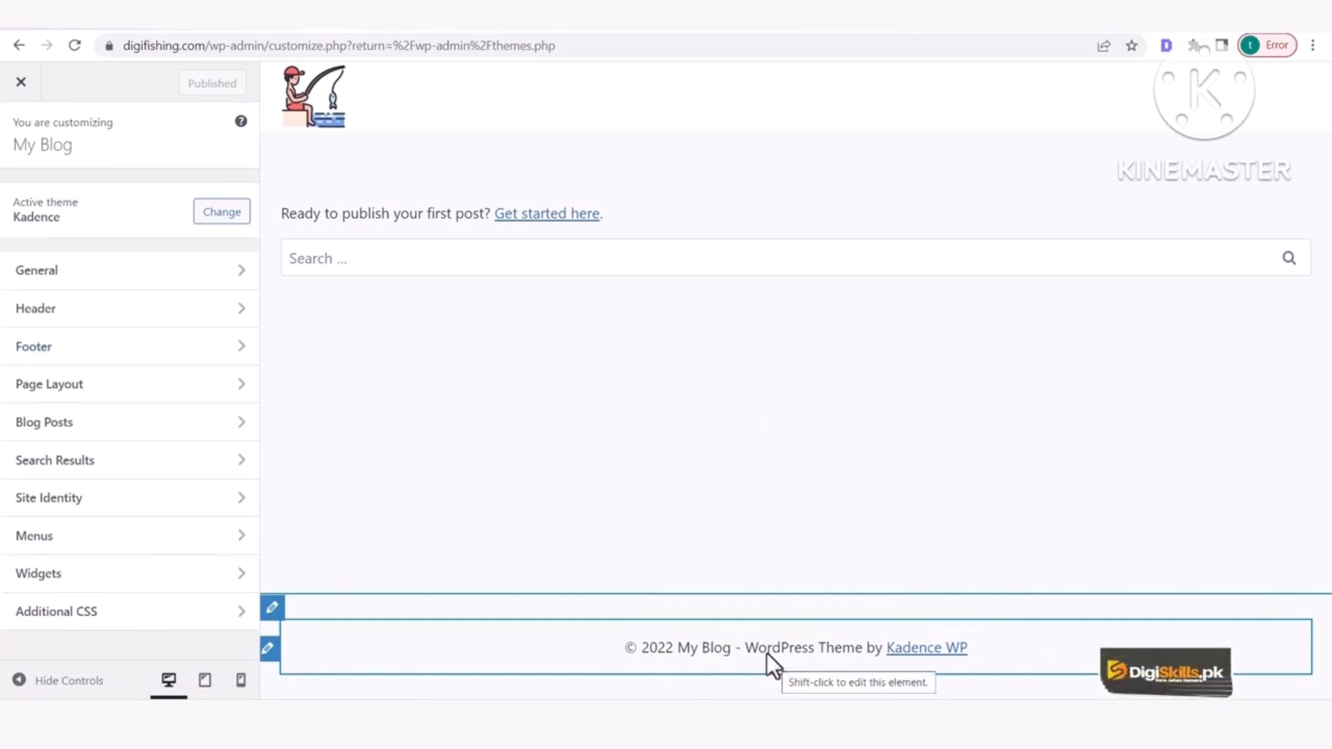
Review the Design and General settings of Page Layout, including title fonts, title layout, alignment and title elements
left_click(105, 407)
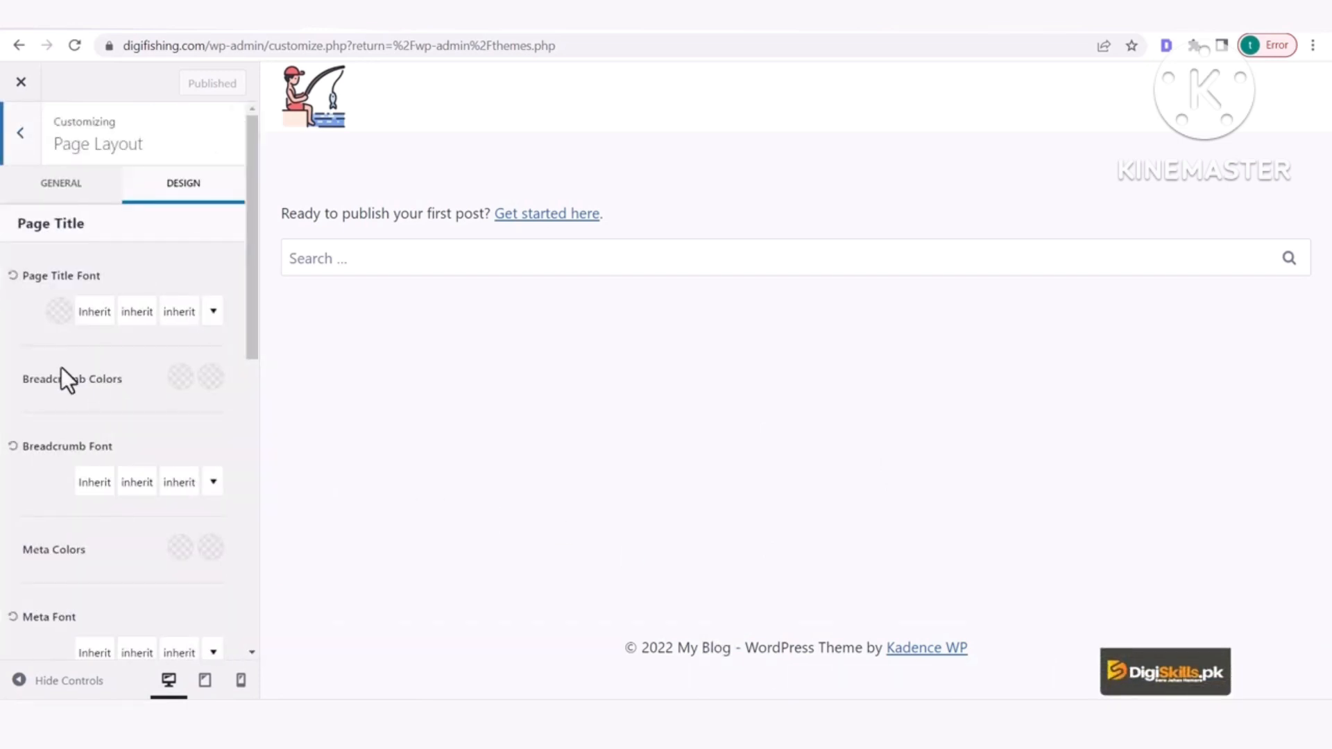
scroll(60, 415, "down", 5)
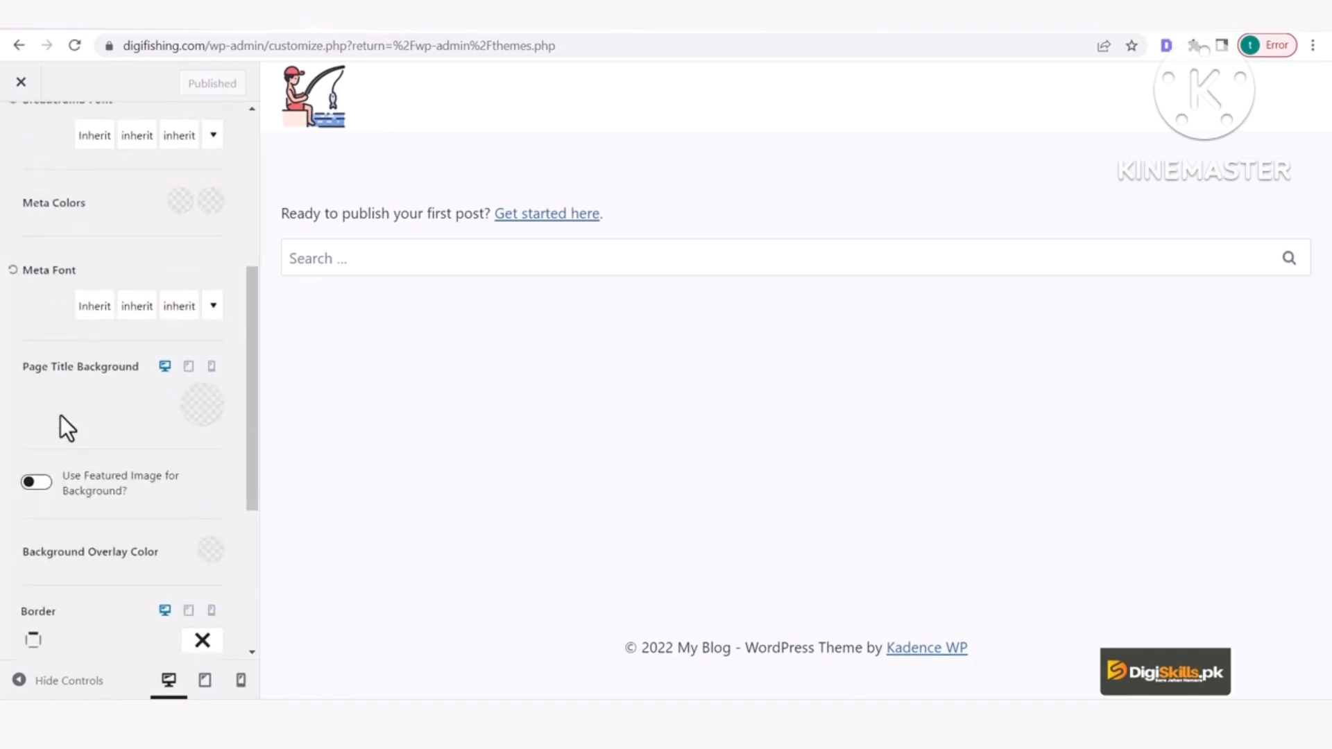
scroll(60, 412, "up", 5)
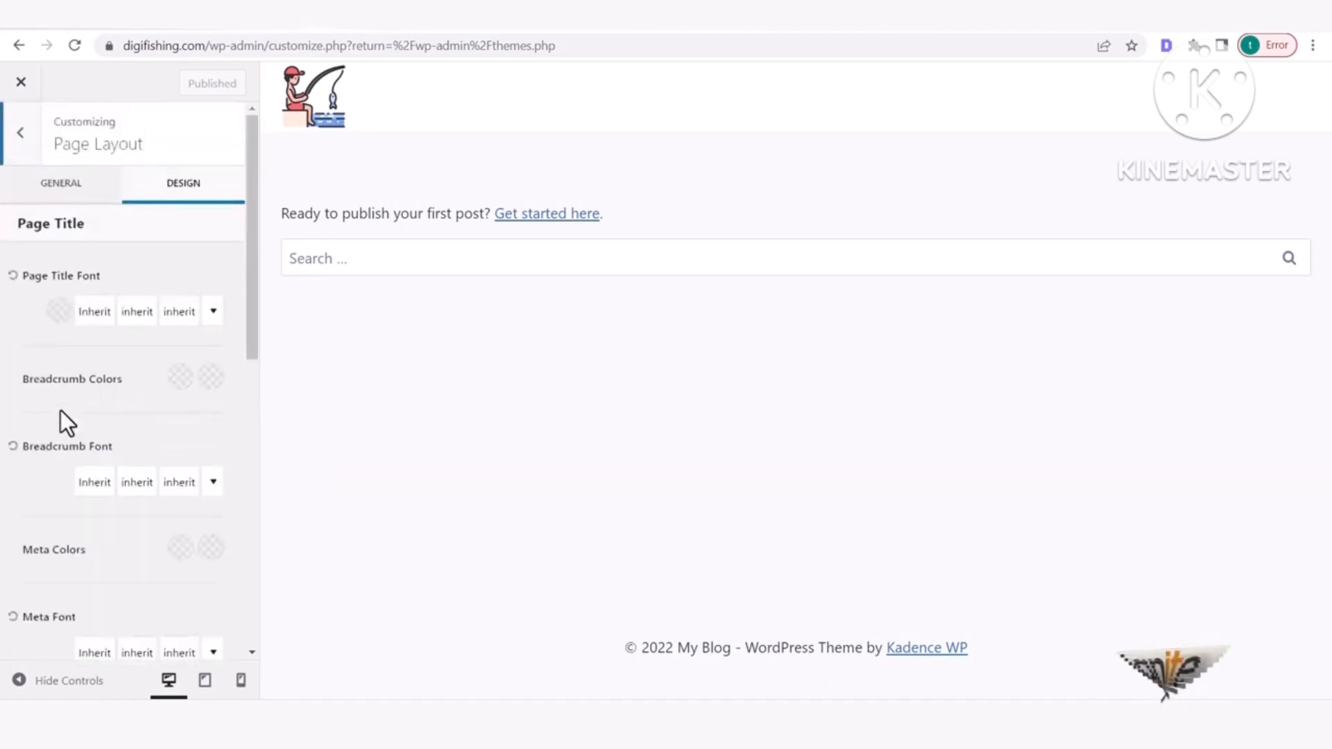
left_click(35, 186)
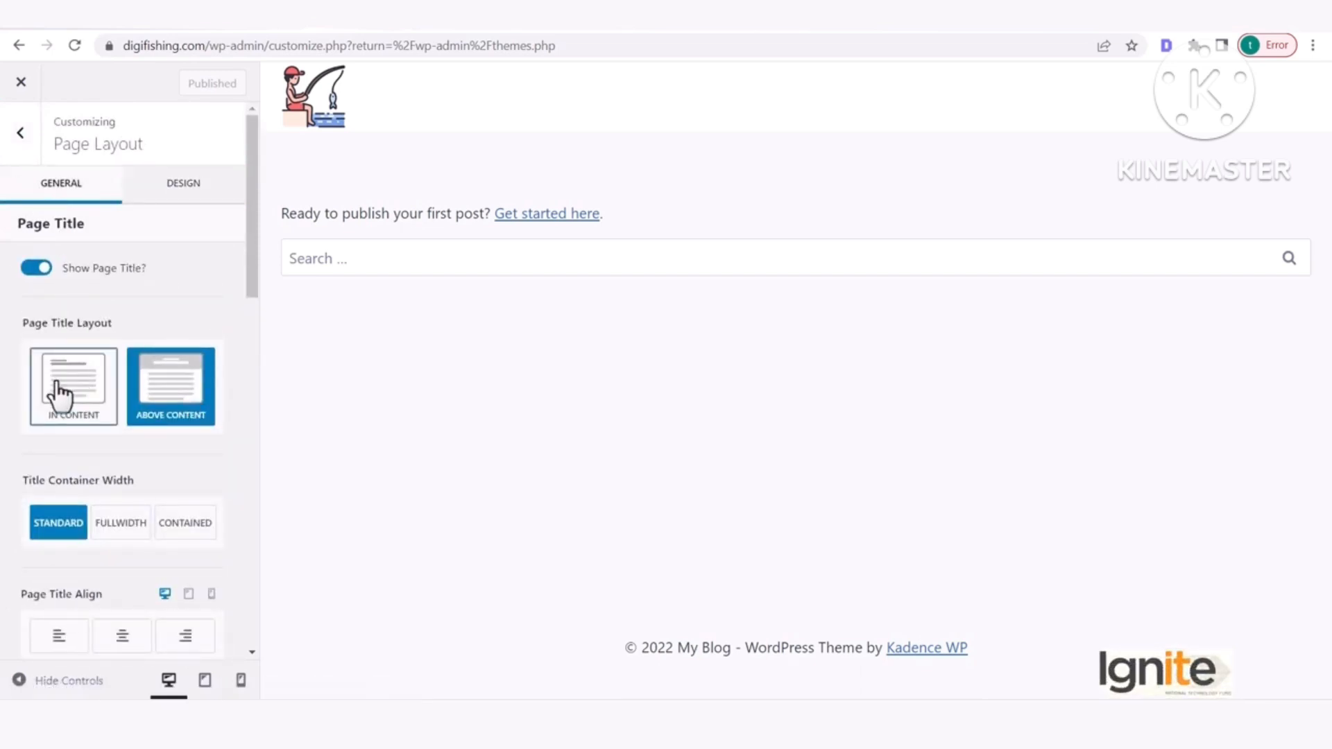
scroll(134, 529, "down", 7)
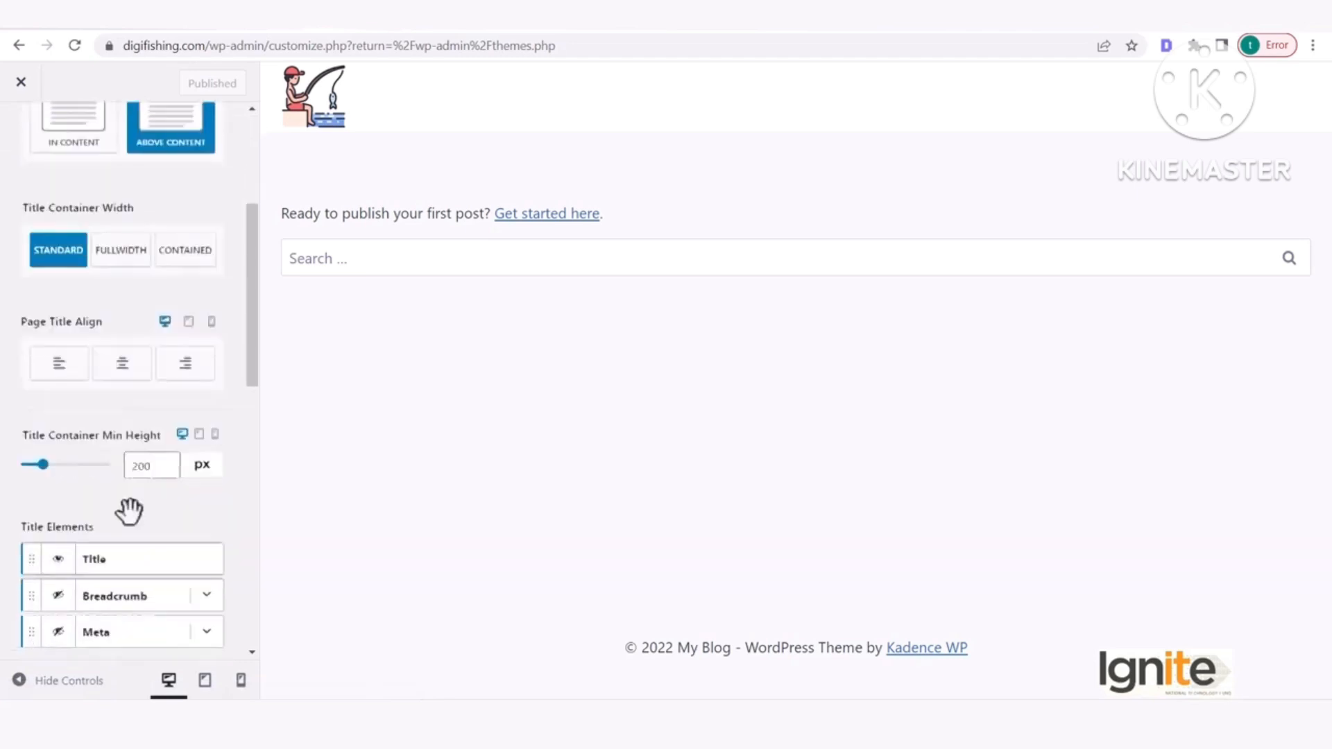
scroll(84, 414, "up", 2)
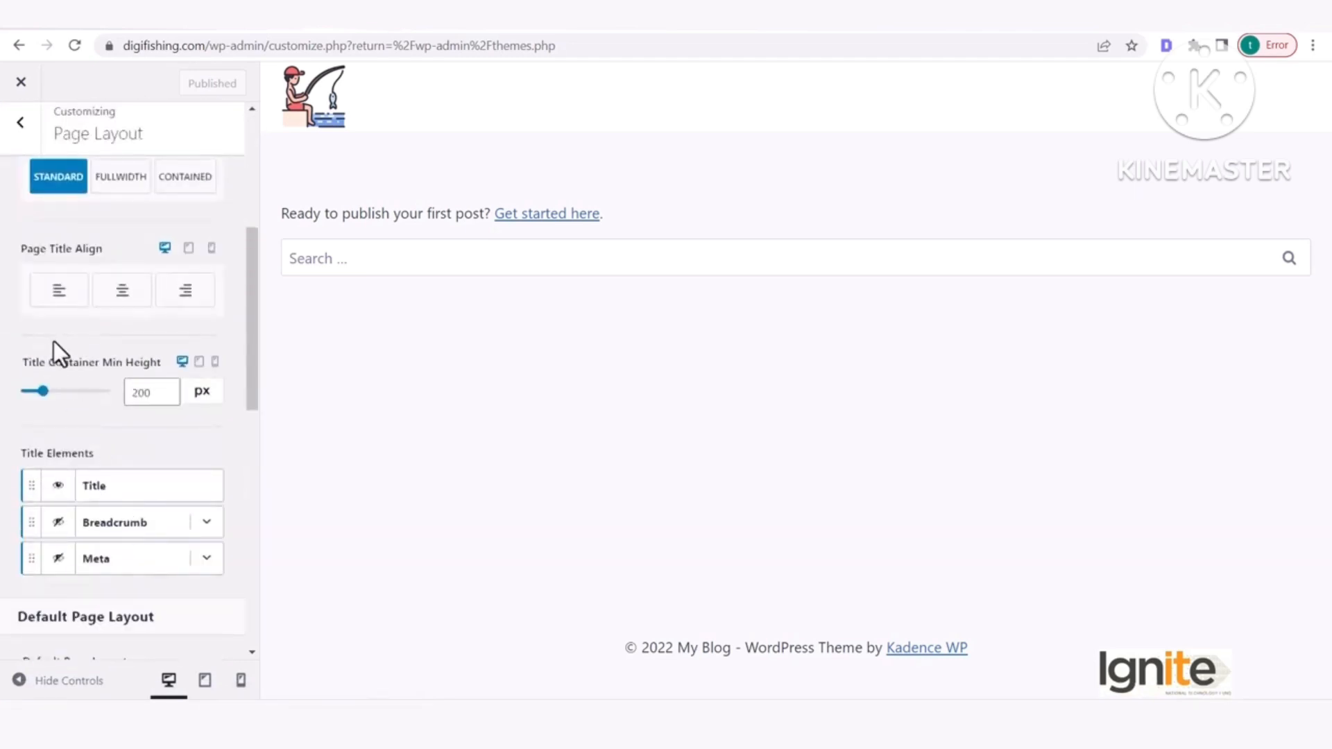
scroll(53, 340, "up", 5)
left_click(8, 153)
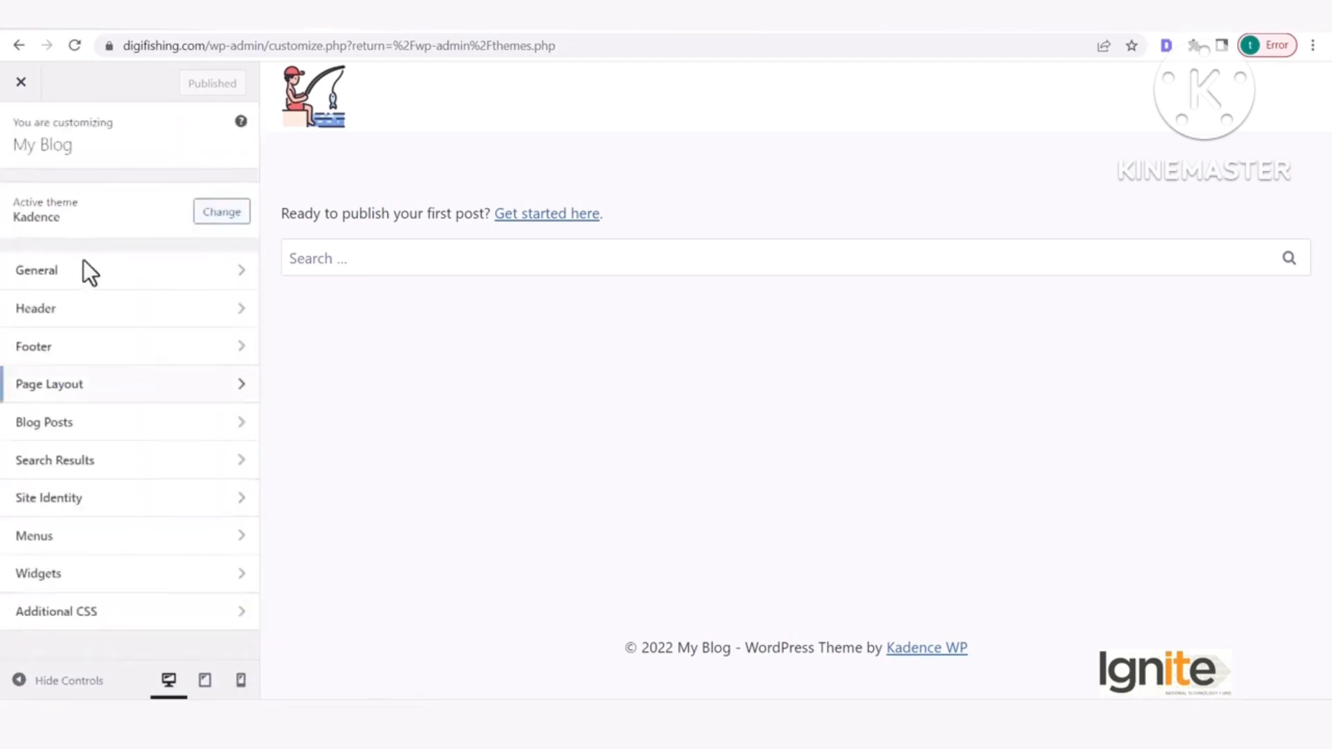
Set the single post title layout to the above-content style, trying the Contained and Fullwidth container widths before keeping Standard
left_click(94, 424)
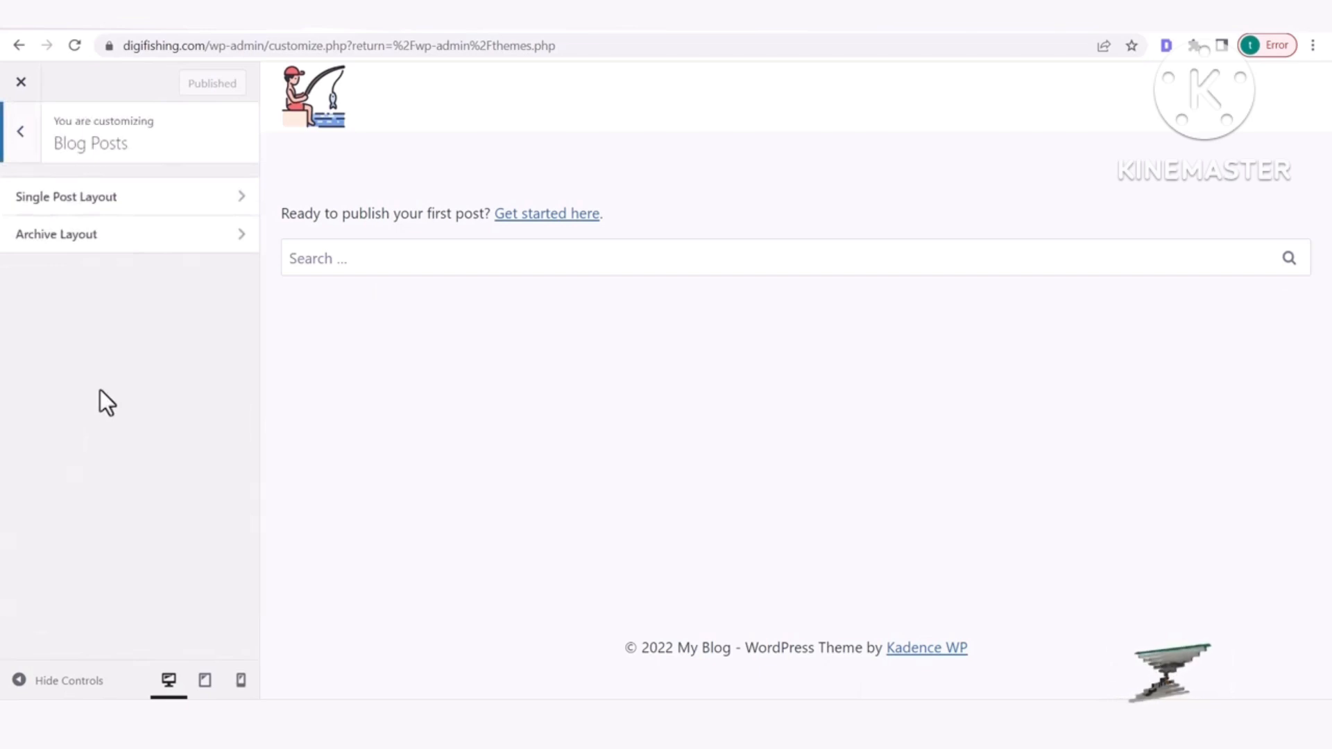
left_click(105, 200)
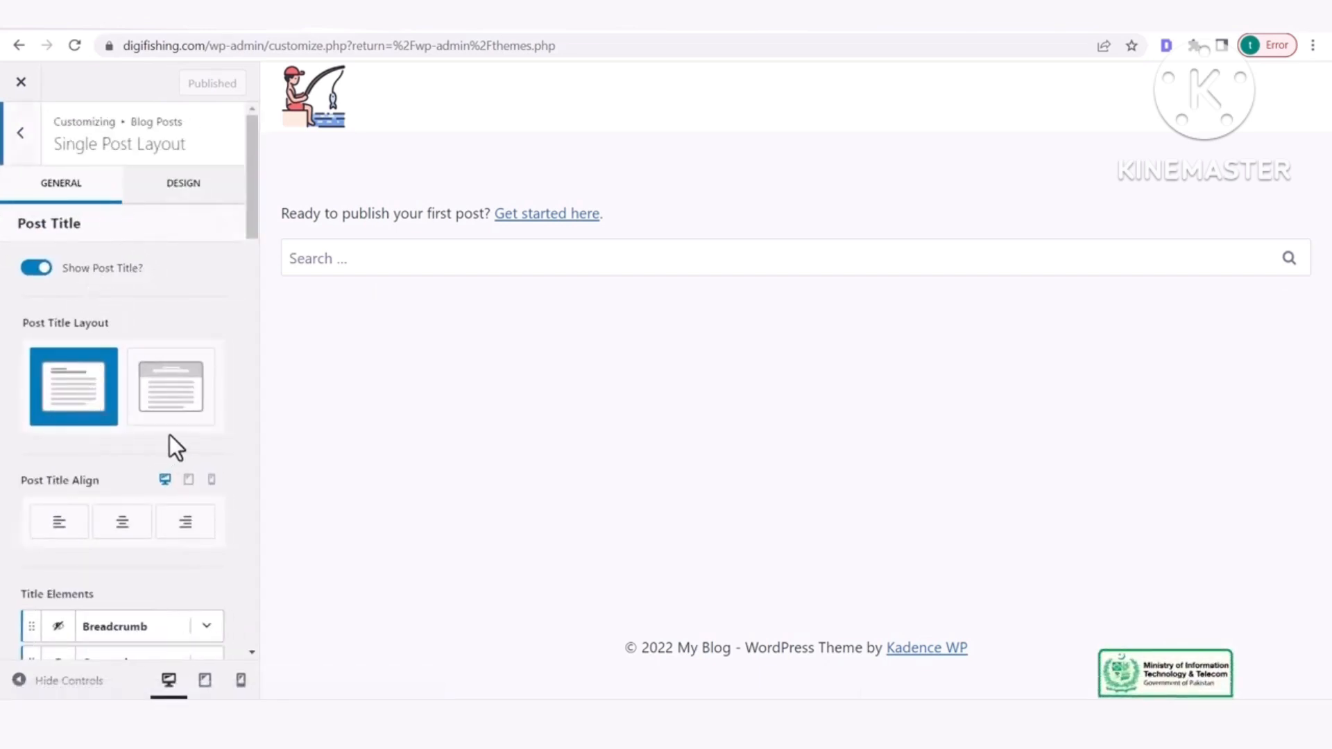
left_click(167, 397)
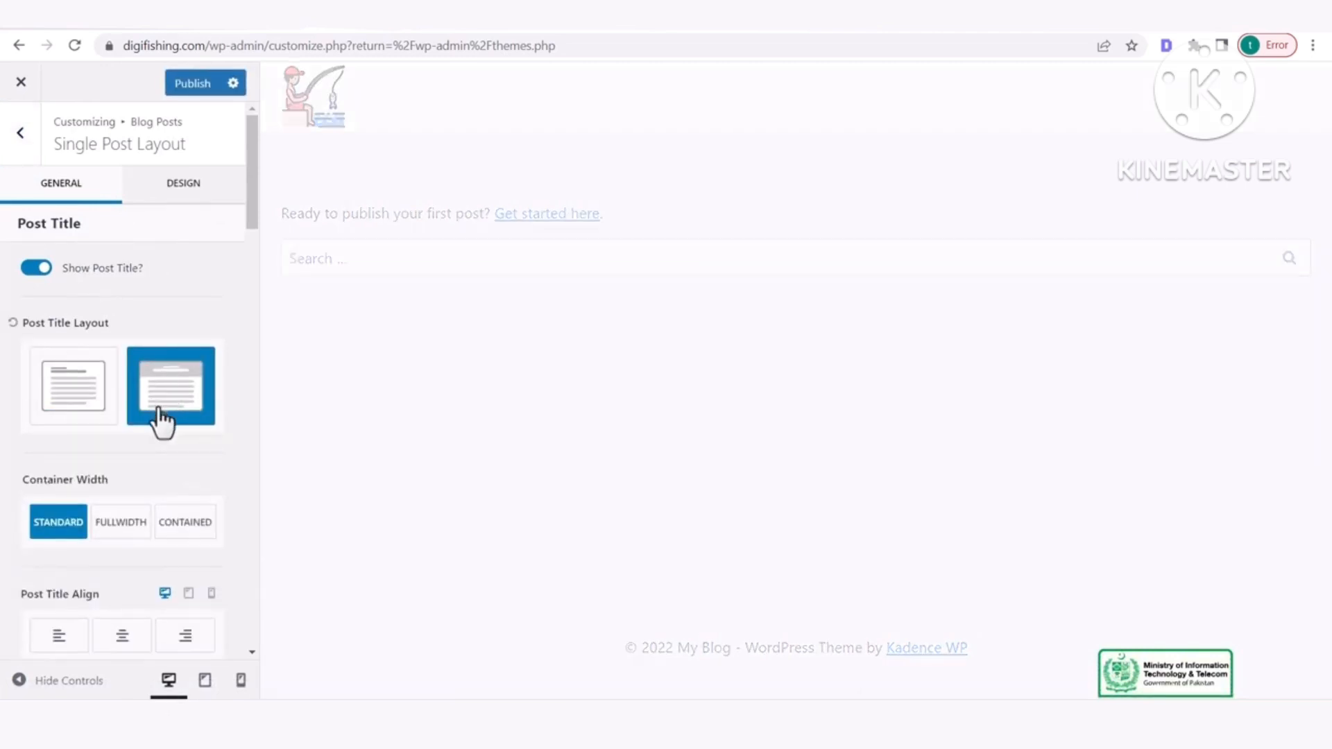
scroll(122, 424, "down", 3)
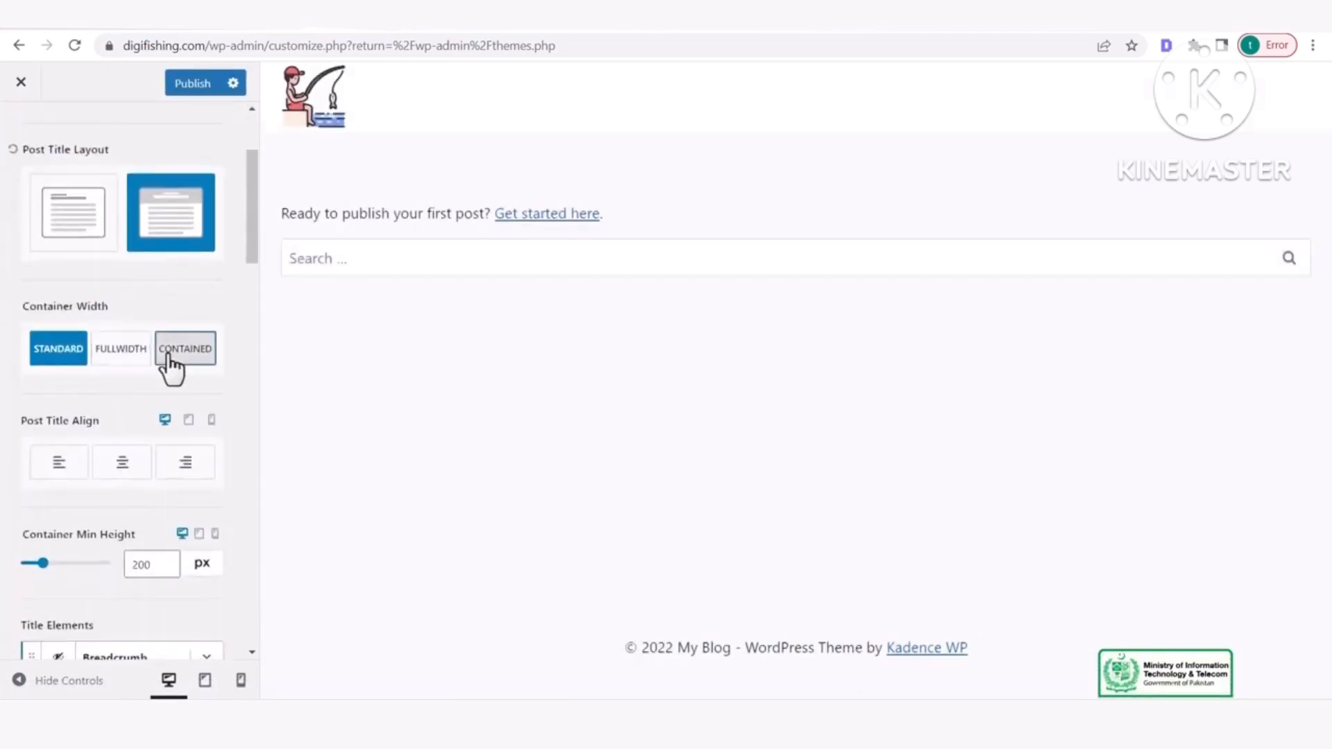
left_click(165, 355)
left_click(104, 356)
left_click(61, 355)
Examine the single post's title alignment, container minimum height and Title Elements settings
scroll(94, 430, "down", 1)
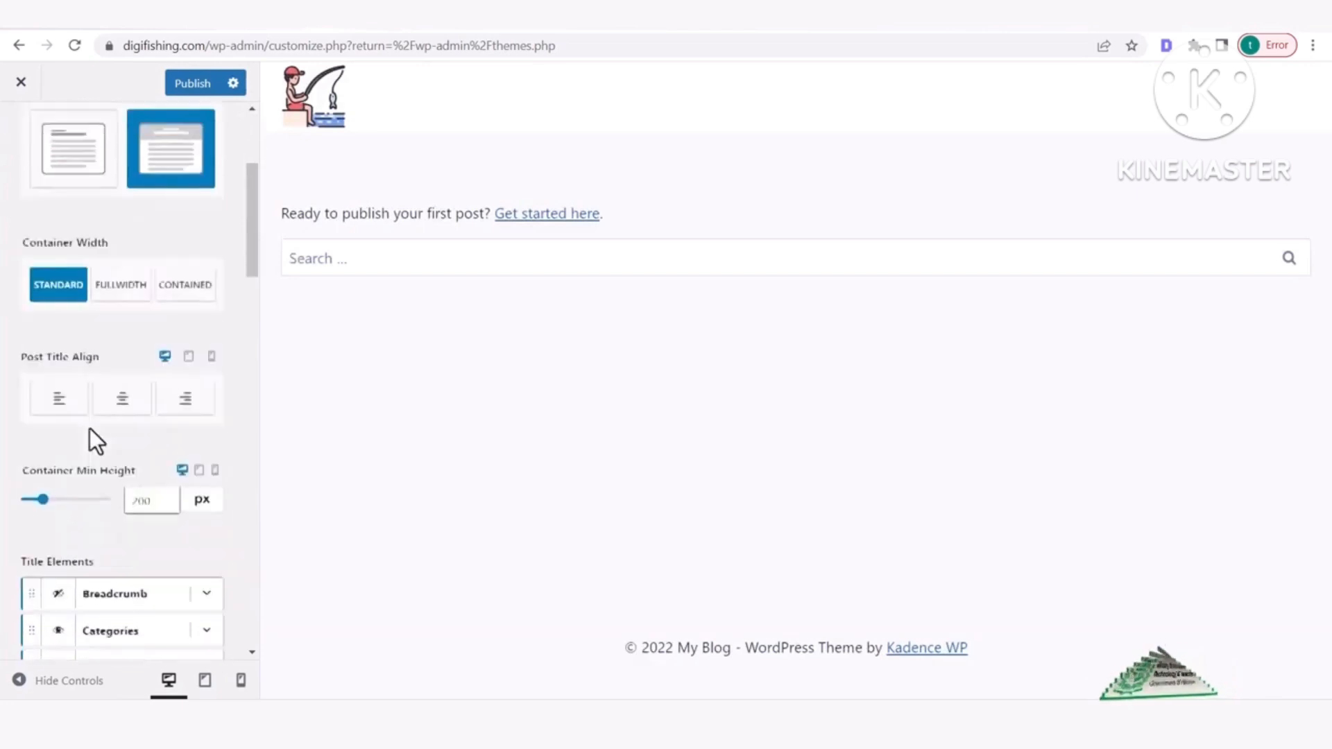
scroll(89, 428, "down", 2)
left_click(59, 289)
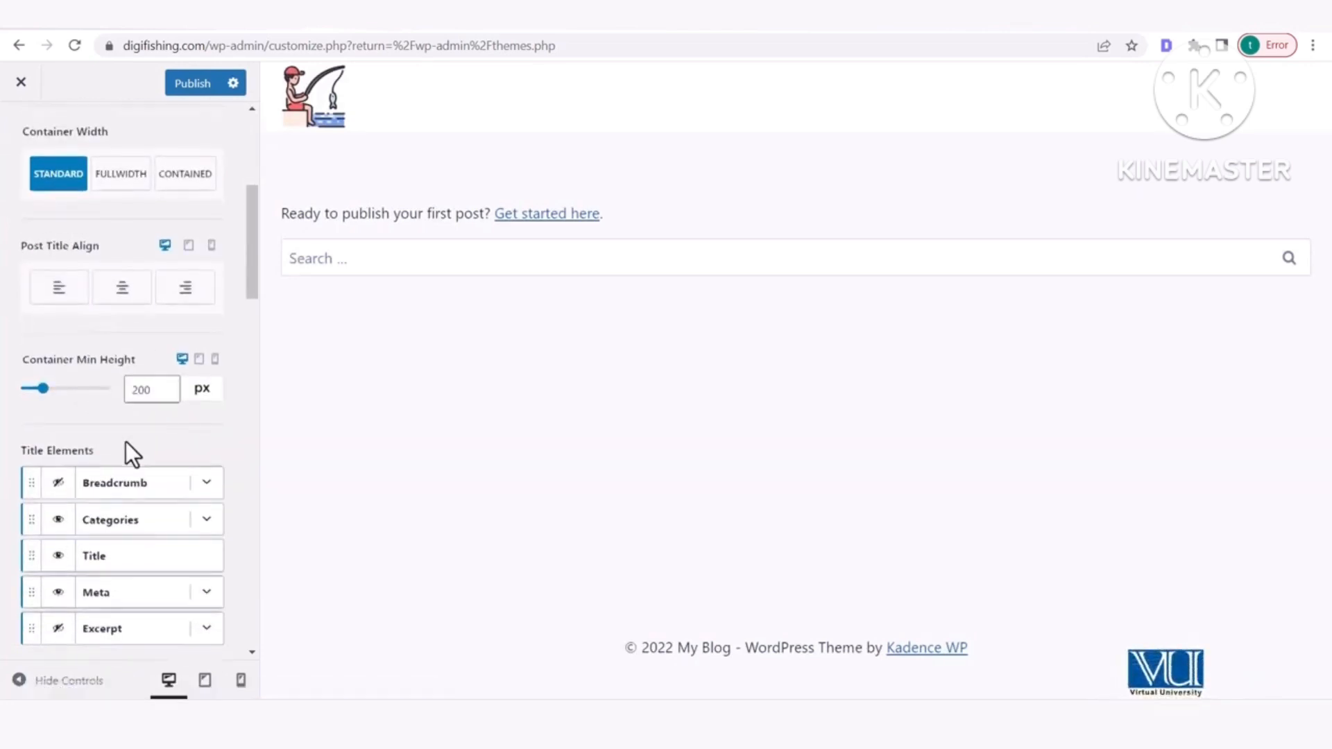
scroll(125, 437, "down", 2)
scroll(125, 438, "down", 1)
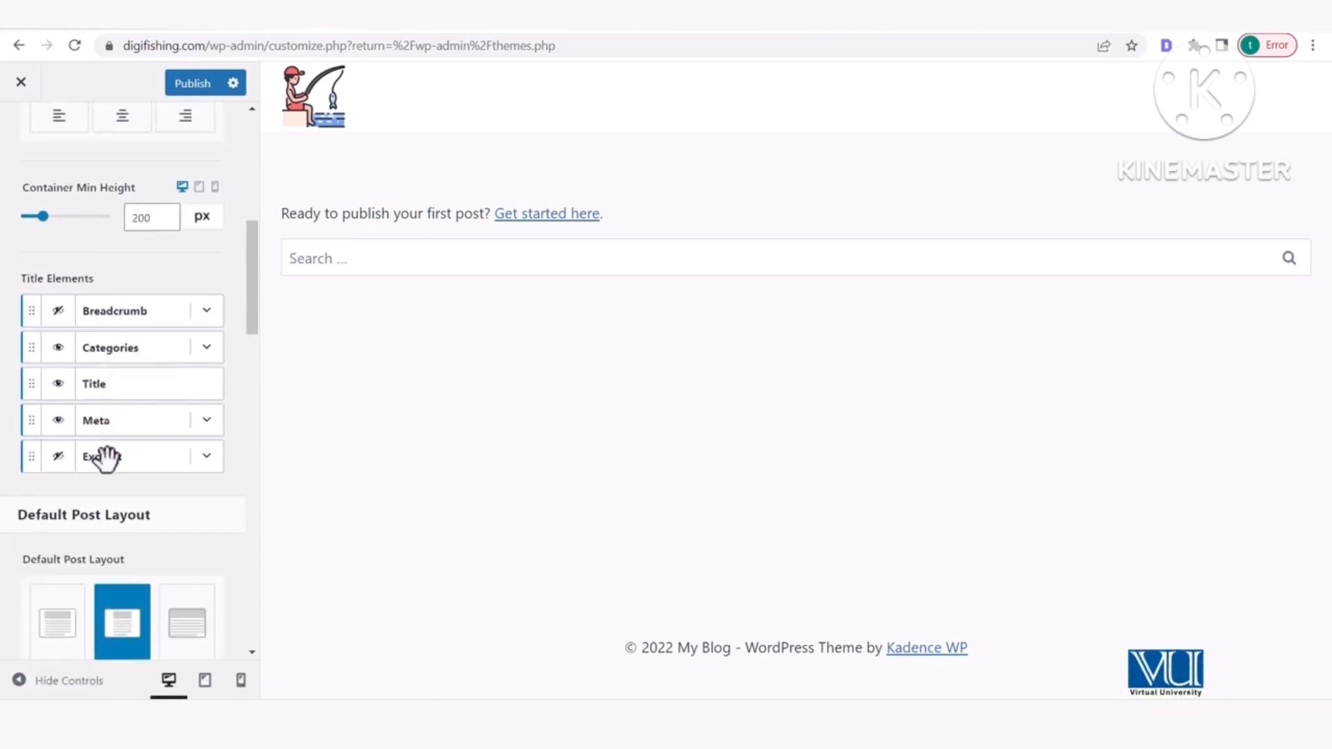
Review the single post's default layout, sidebar choices, content style, vertical padding and the display options for tags, navigation, related posts and comments
scroll(109, 472, "down", 2)
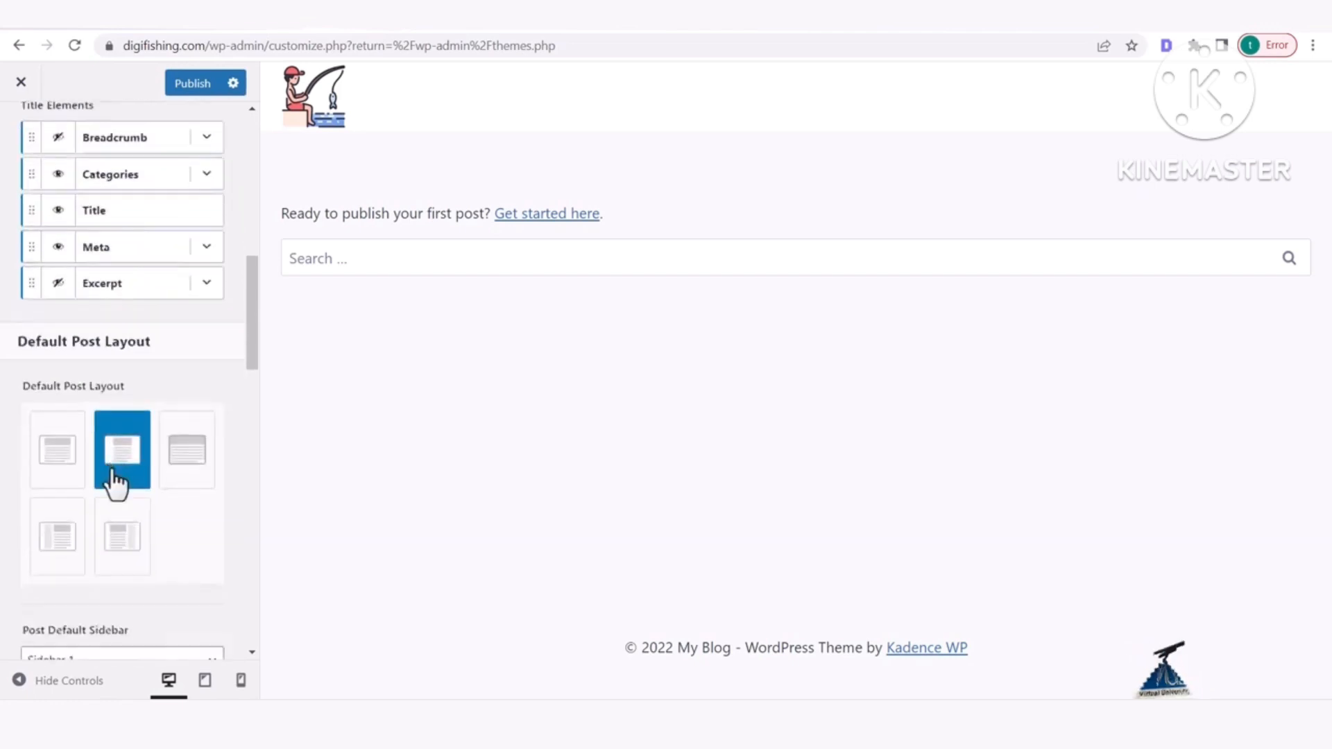
scroll(131, 388, "down", 4)
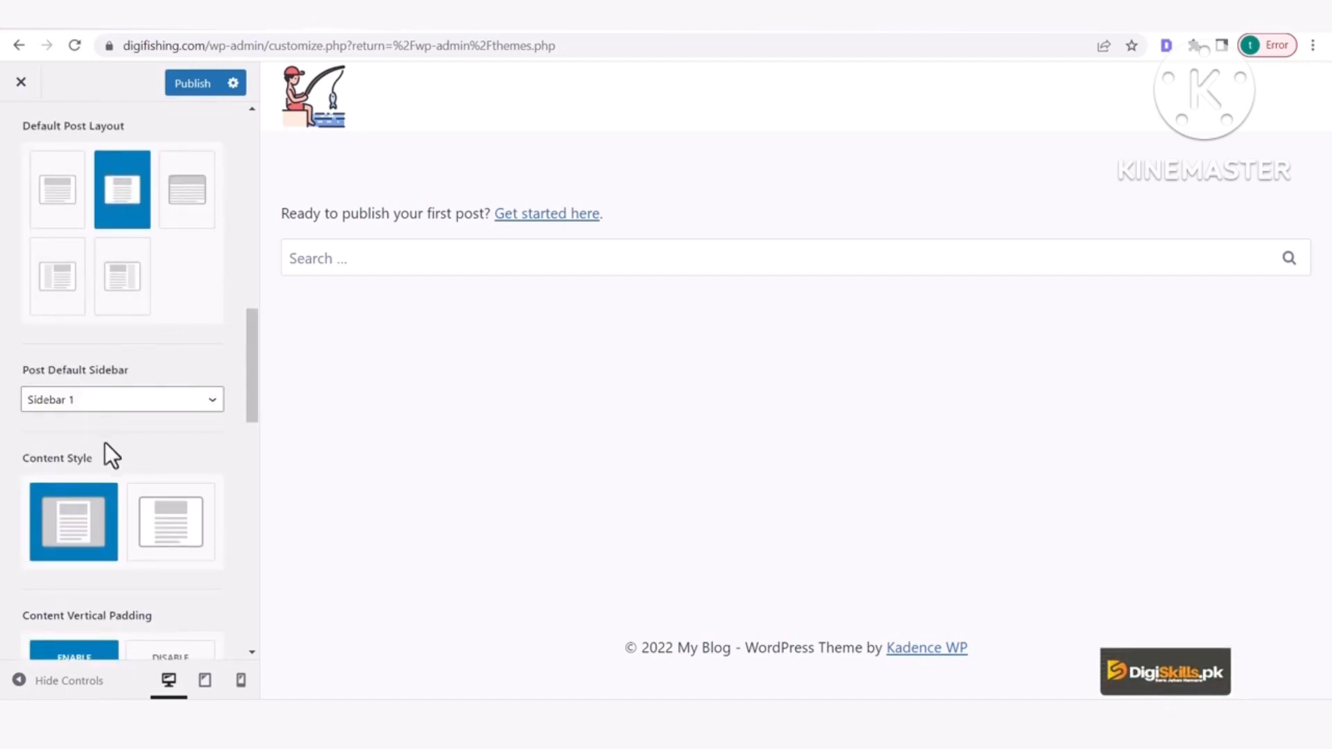
scroll(105, 415, "down", 1)
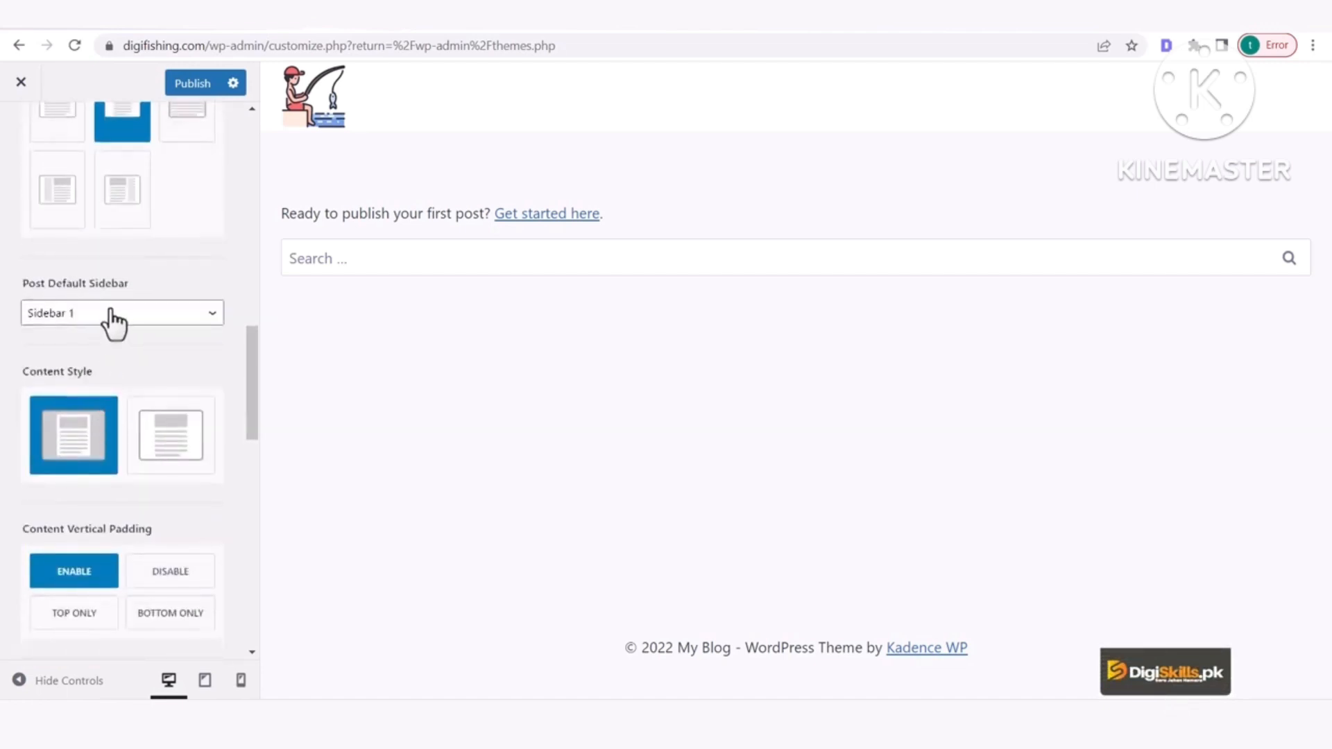
left_click(106, 312)
left_click(108, 329)
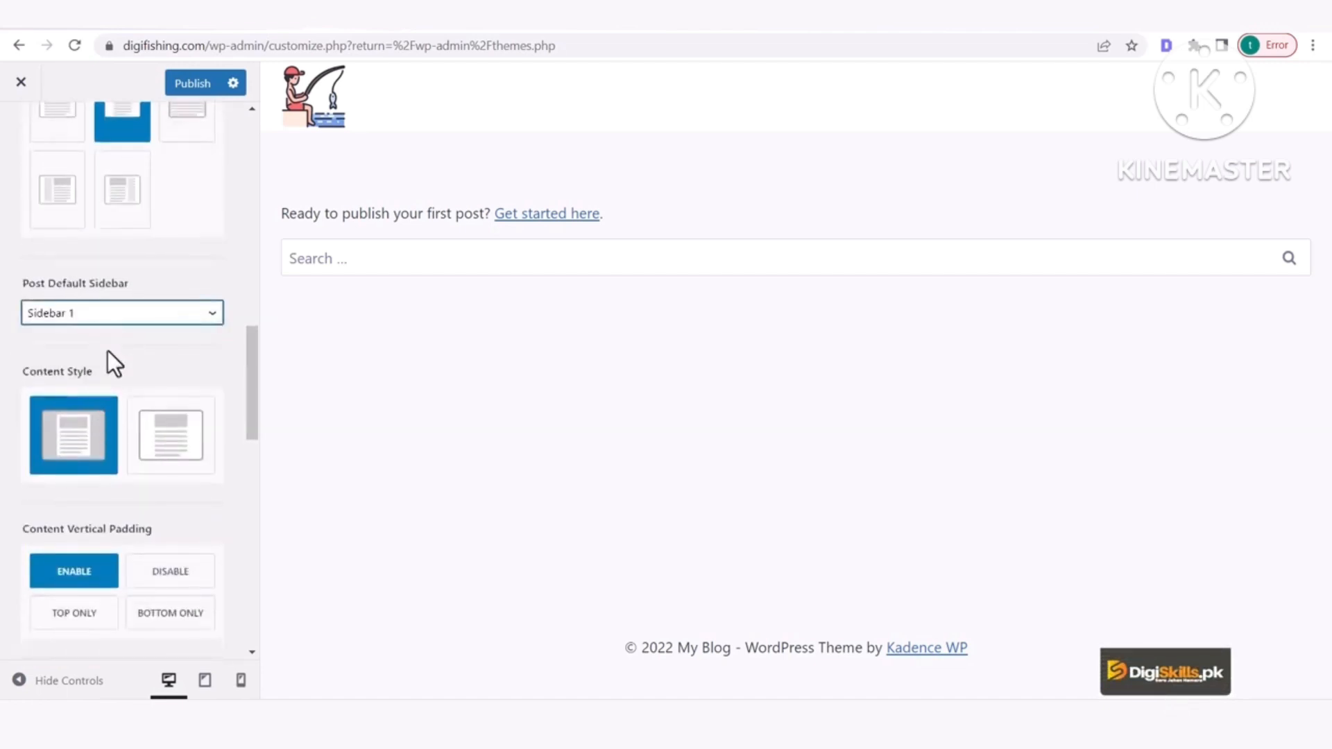
scroll(109, 361, "down", 10)
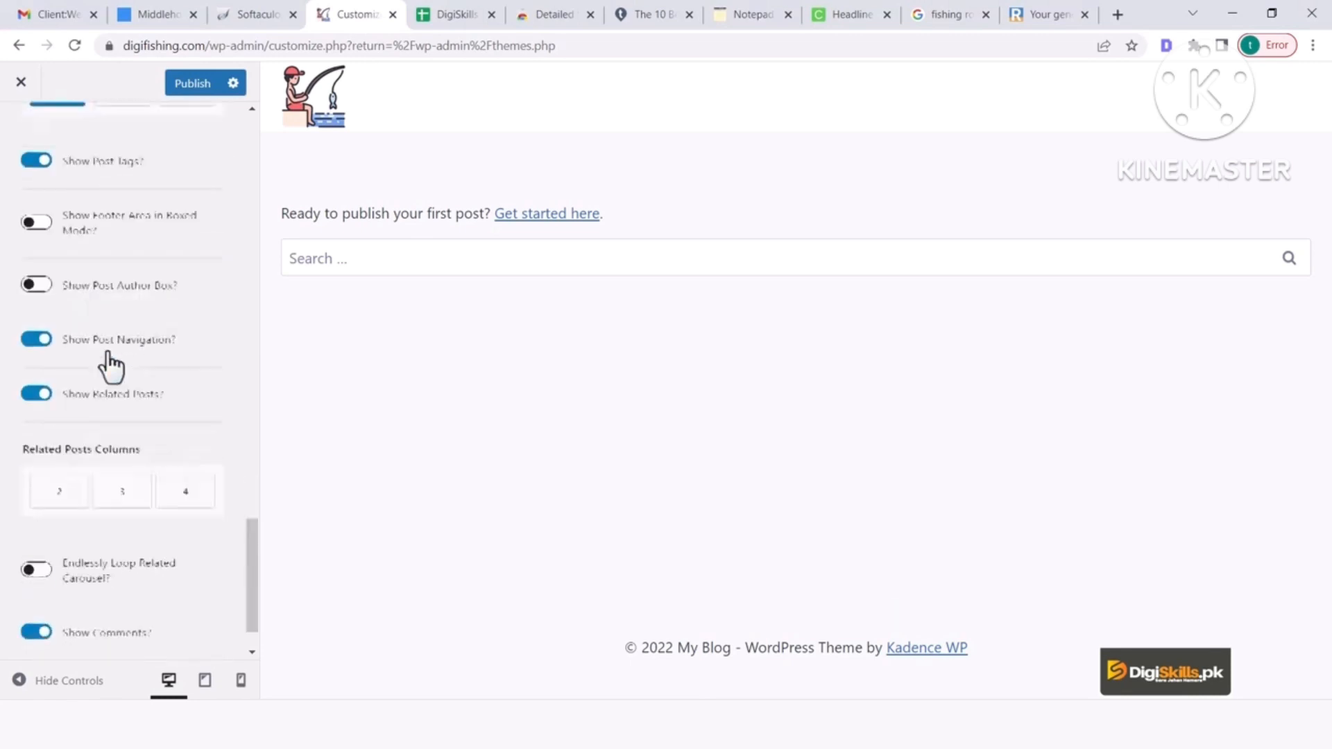
scroll(109, 362, "up", 15)
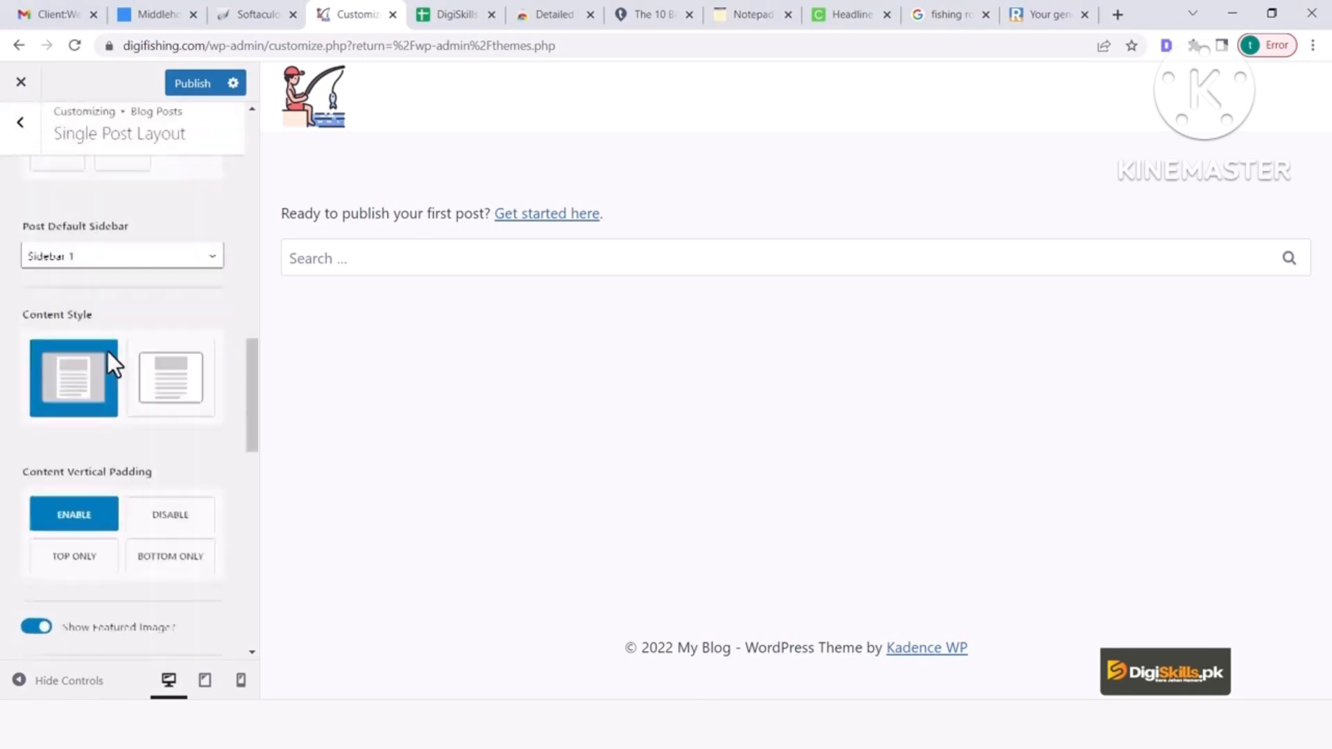
left_click(21, 132)
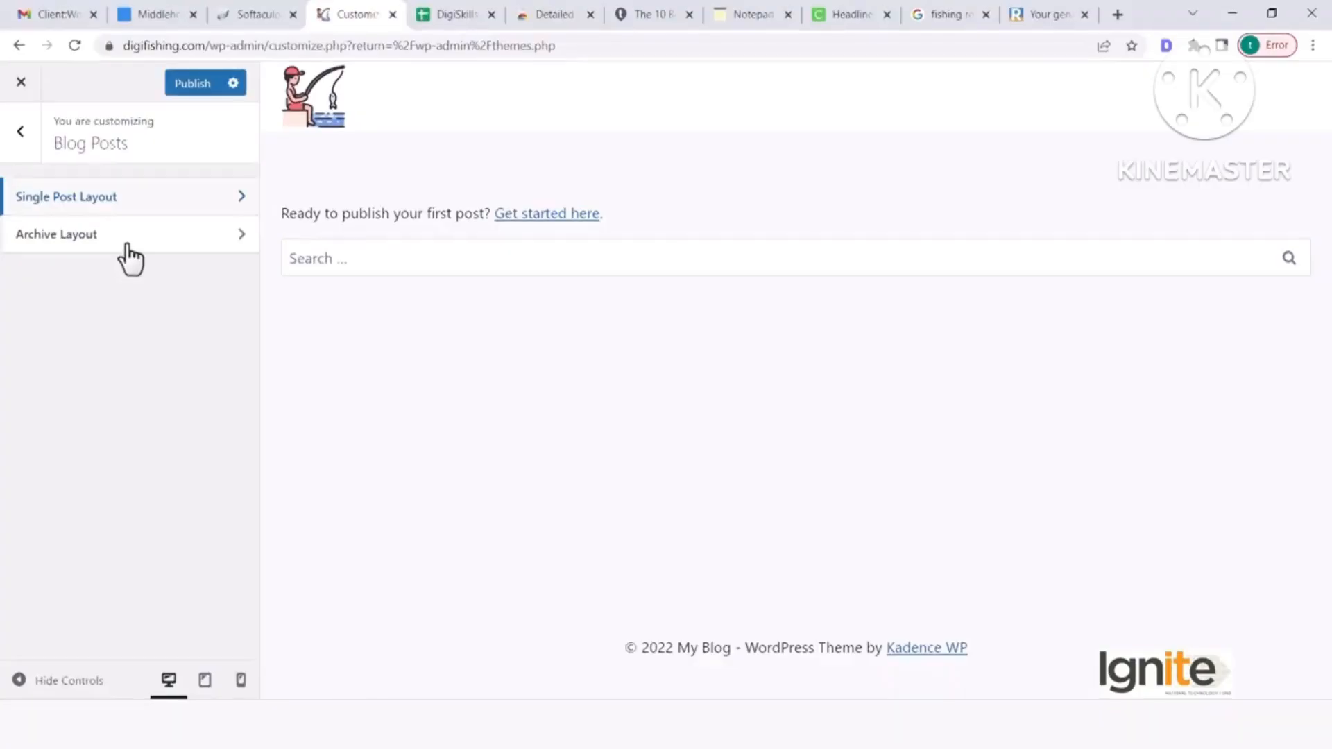
Toggle the blog archive's title display, leaving it enabled, and publish the theme customizations
left_click(128, 257)
left_click(104, 280)
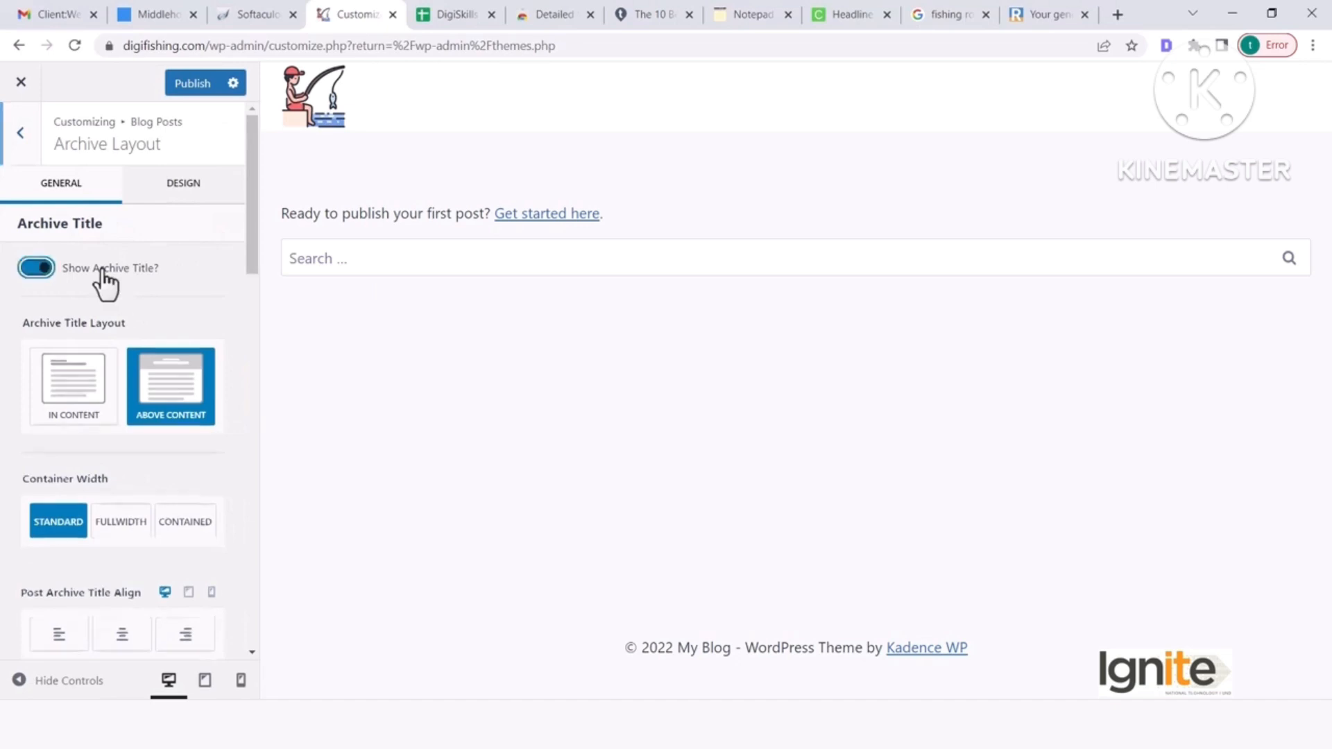
left_click(104, 275)
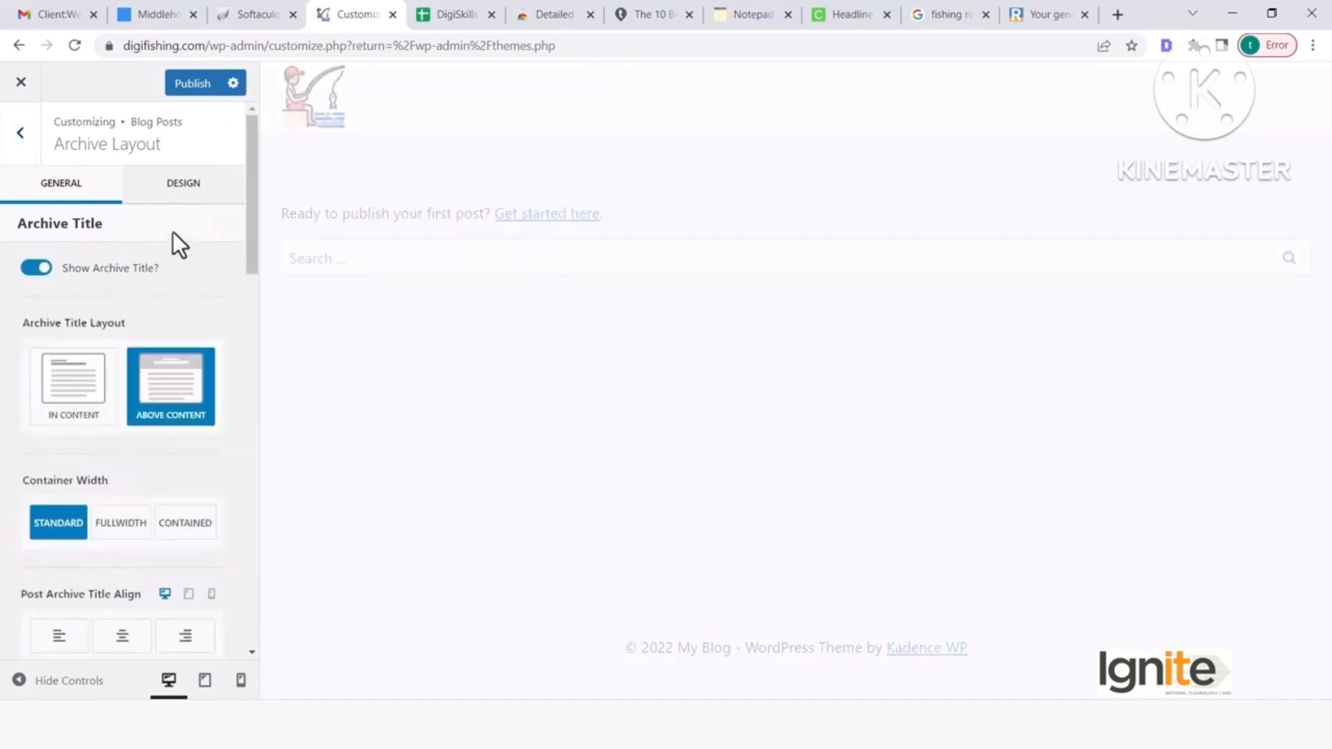
left_click(189, 84)
left_click(20, 133)
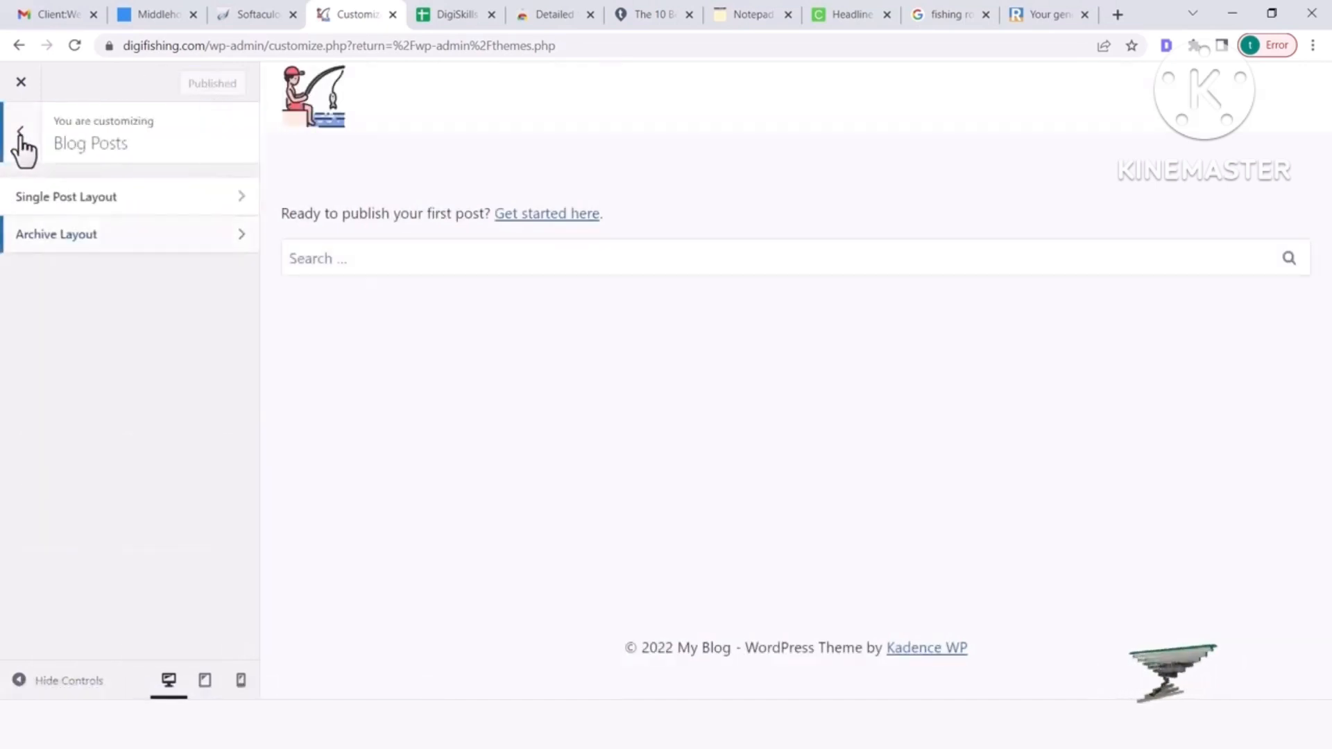
left_click(21, 133)
Look over the Search Results title and layout settings and the Site Identity section with its site icon
left_click(101, 476)
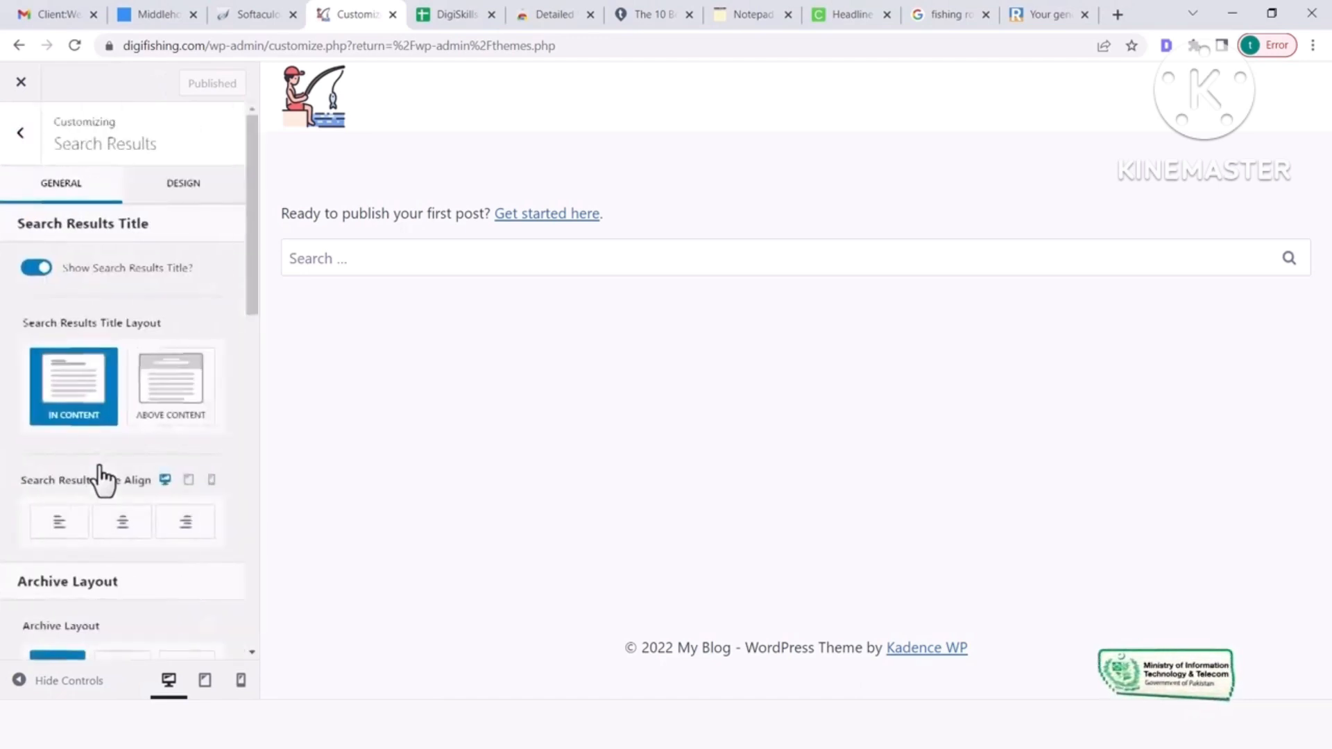
left_click(26, 135)
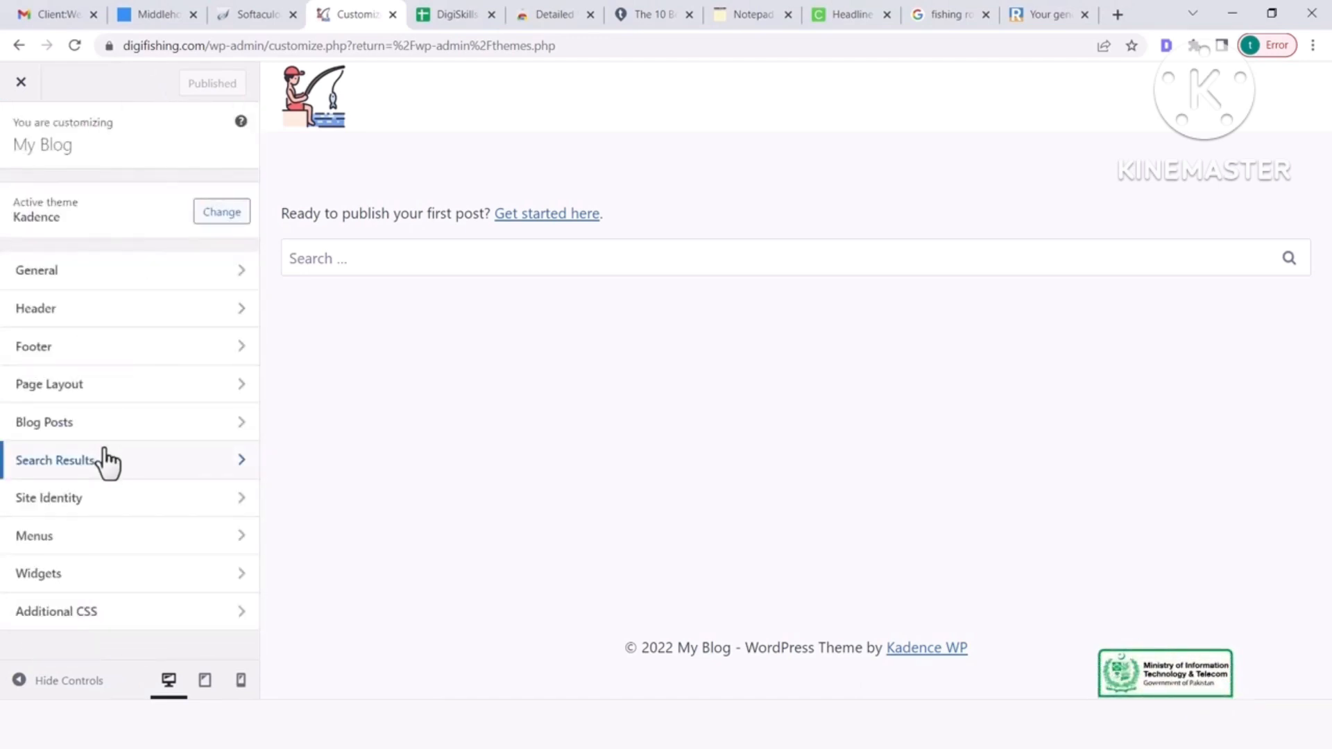
left_click(142, 507)
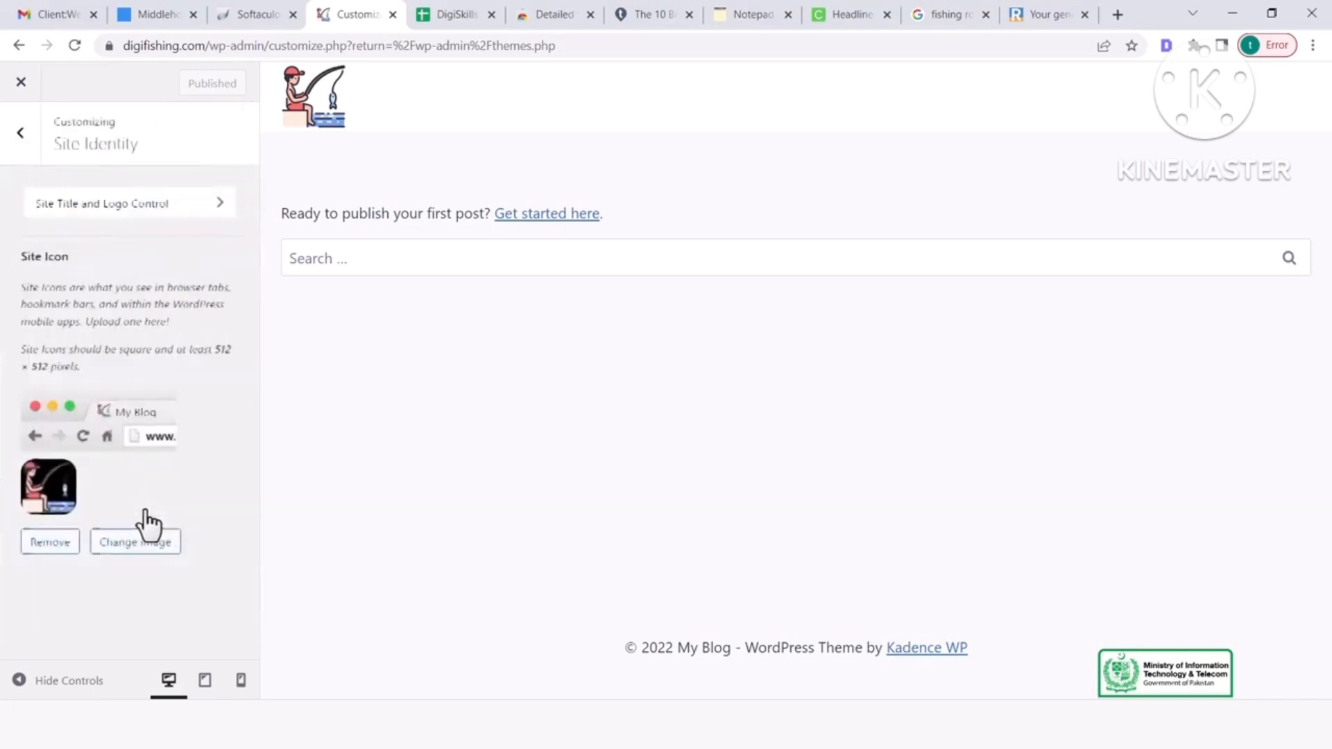
left_click(23, 137)
Inspect the Menus section and its menu locations, including the menu choices for the Primary location
left_click(74, 549)
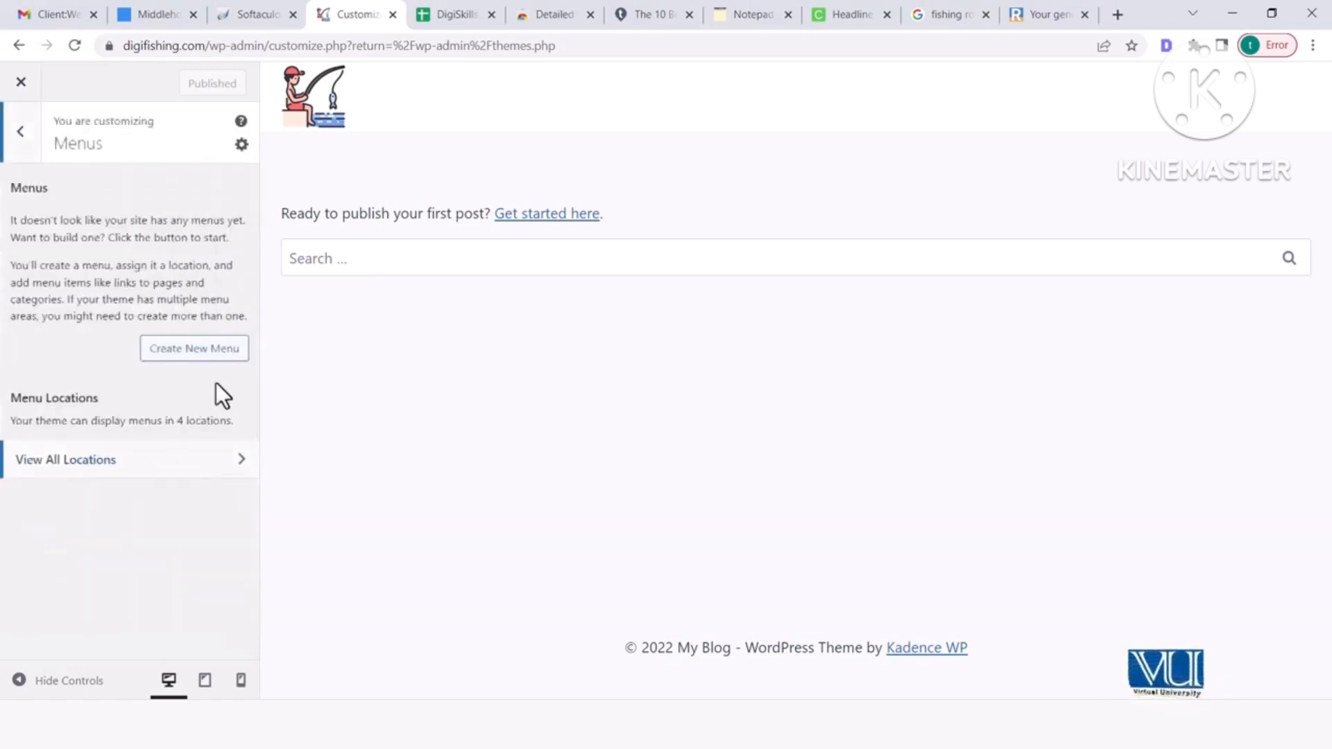
left_click(163, 465)
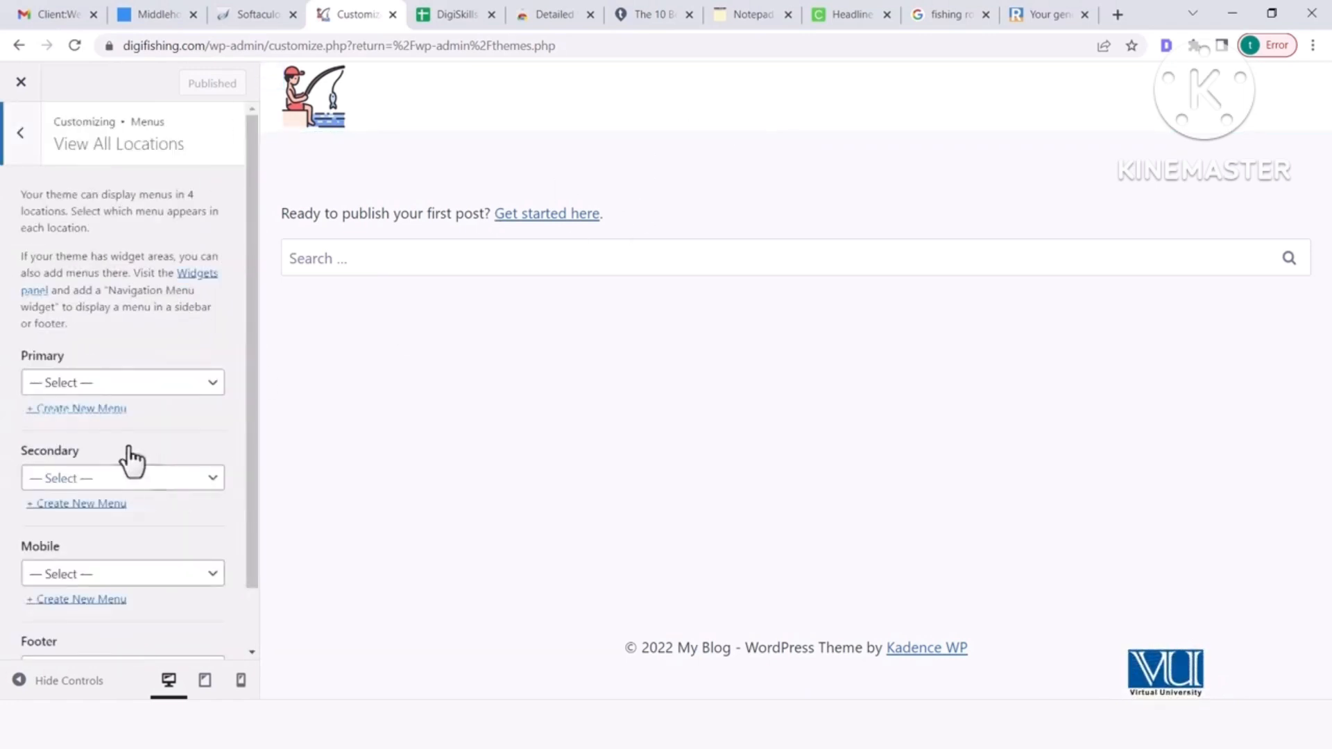
left_click(129, 384)
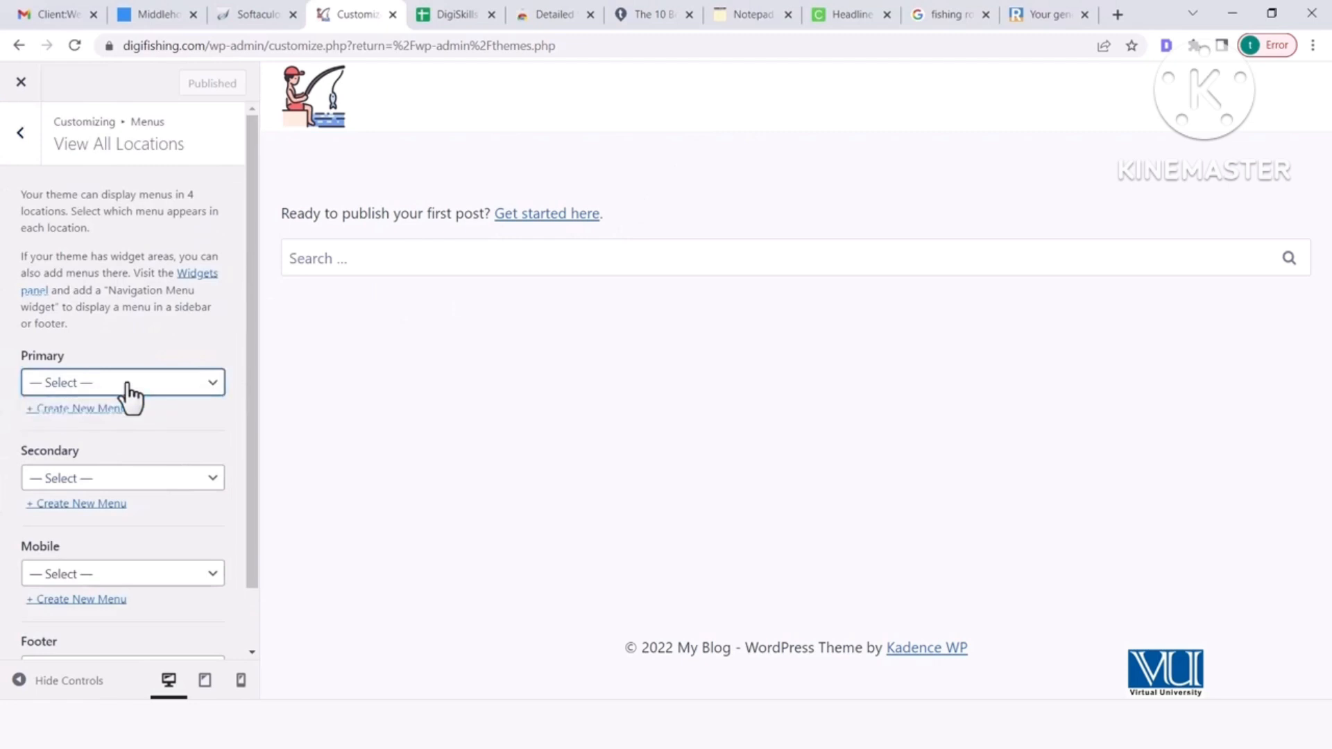
left_click(19, 142)
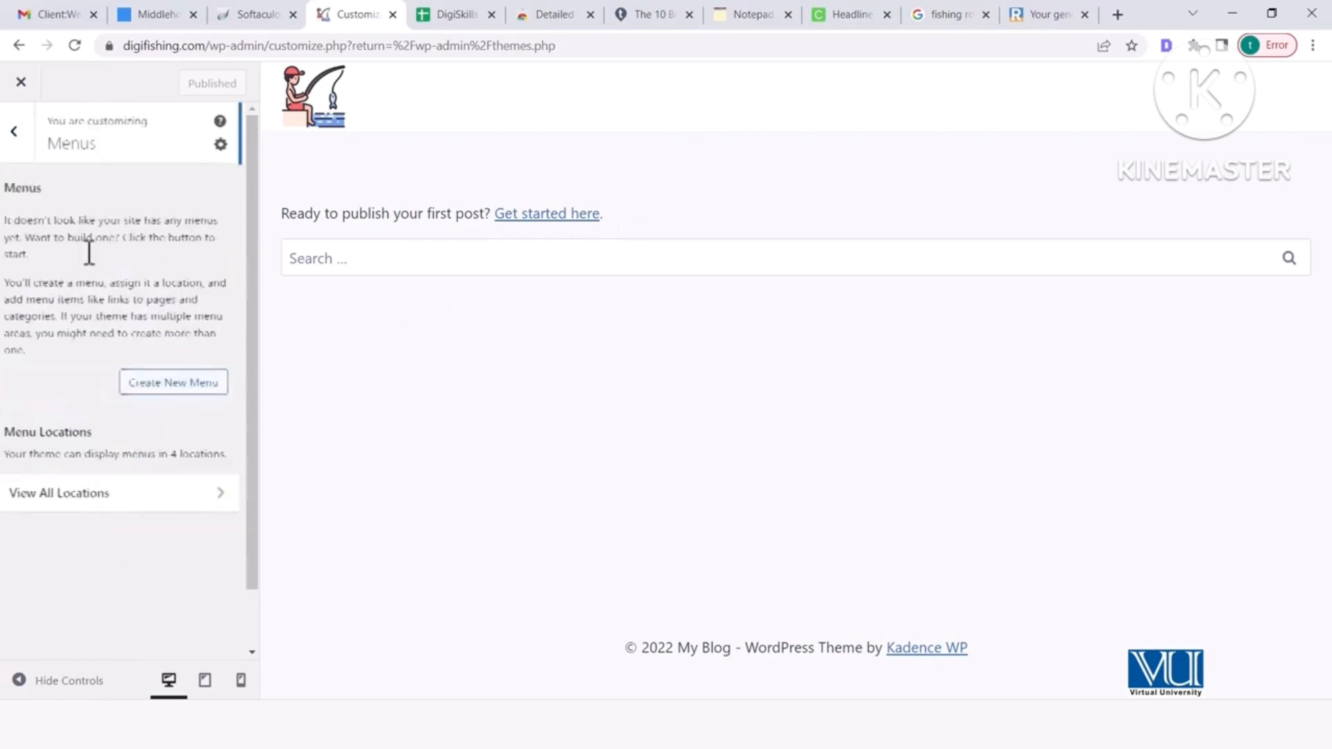
left_click(22, 147)
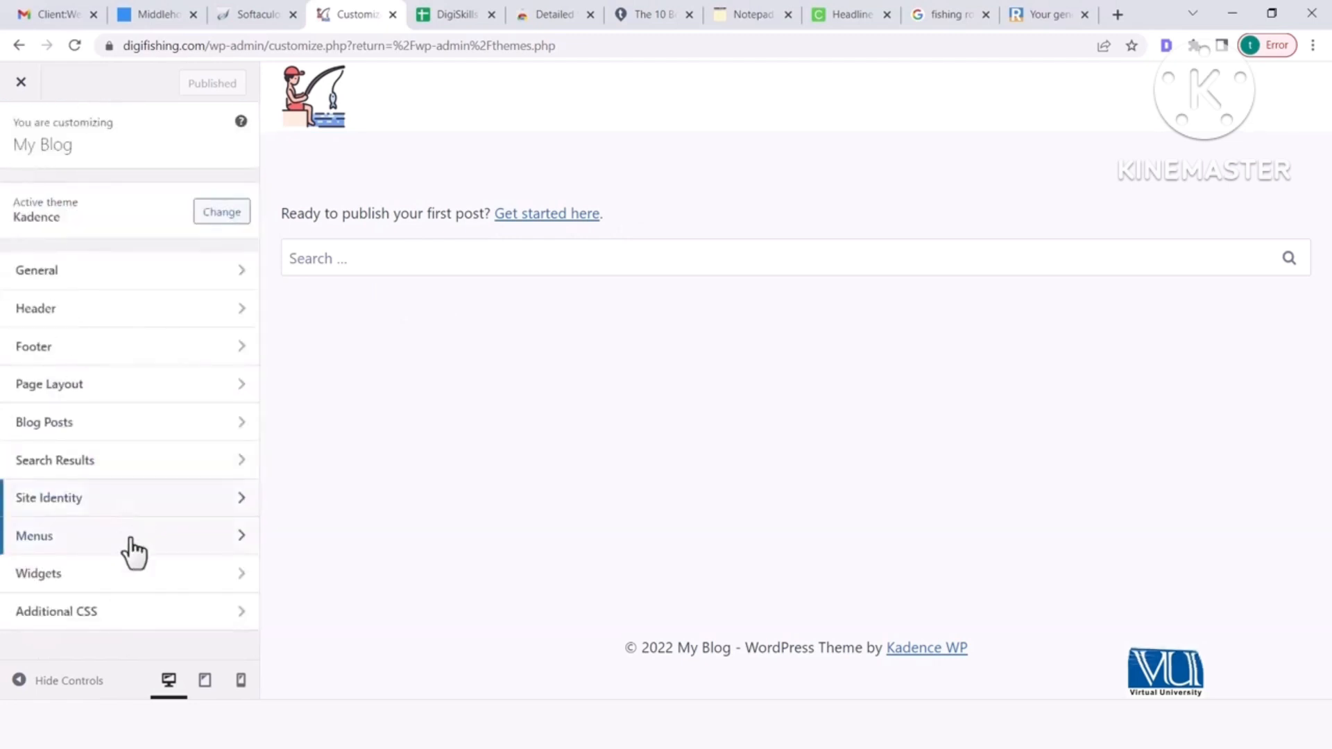
Check the Widgets and Additional CSS sections of the theme customization
left_click(133, 575)
left_click(22, 154)
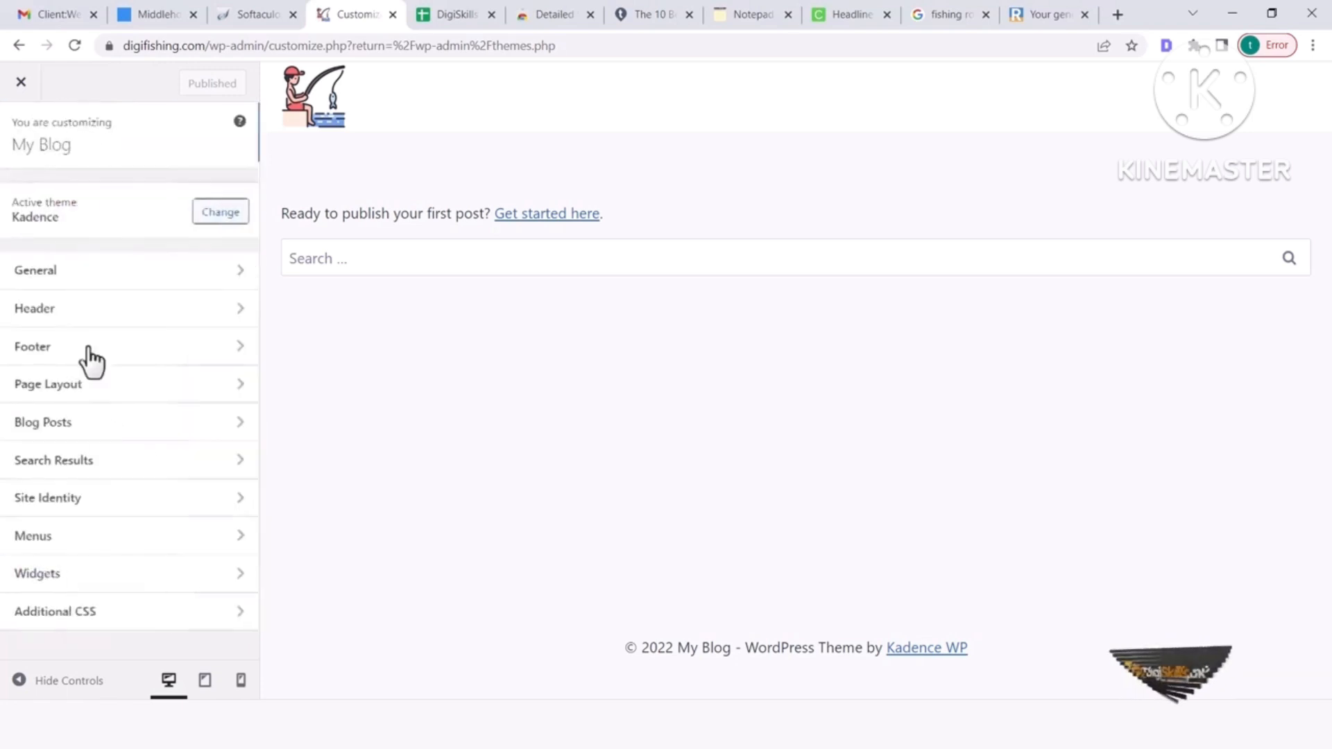
left_click(119, 615)
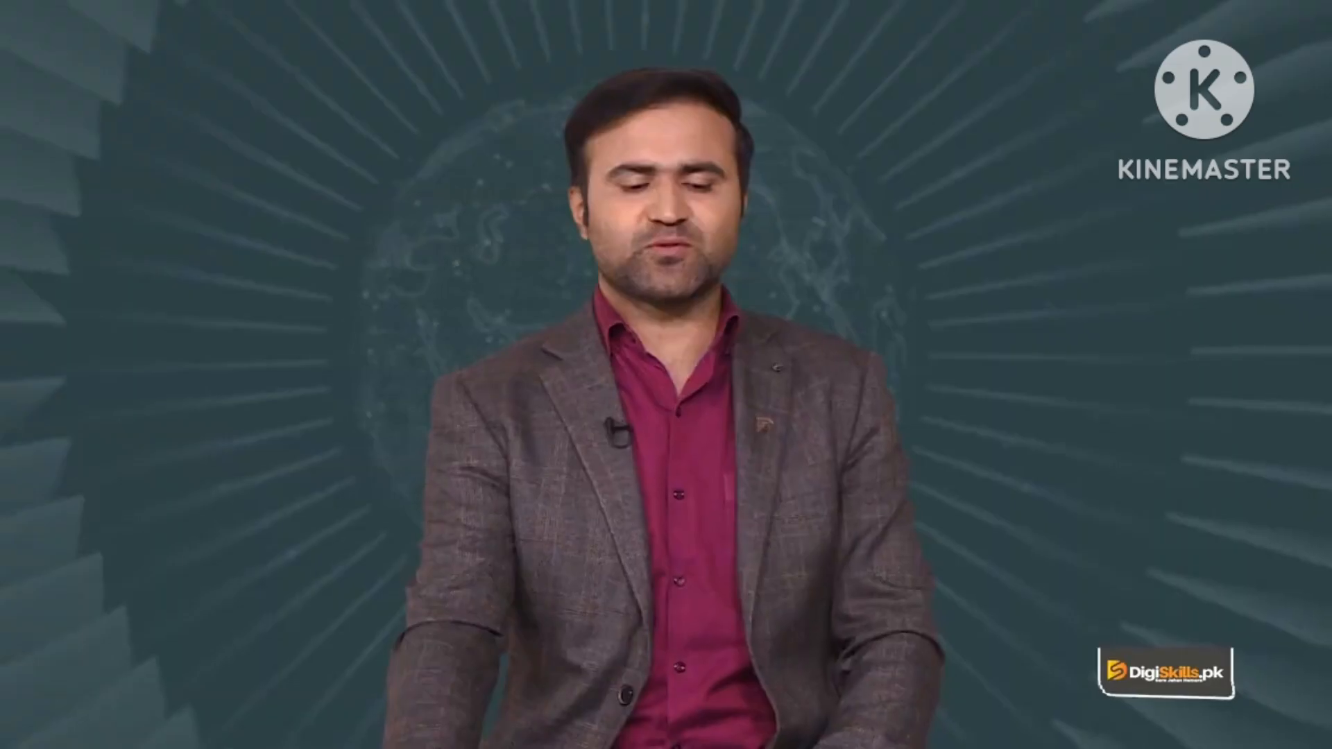